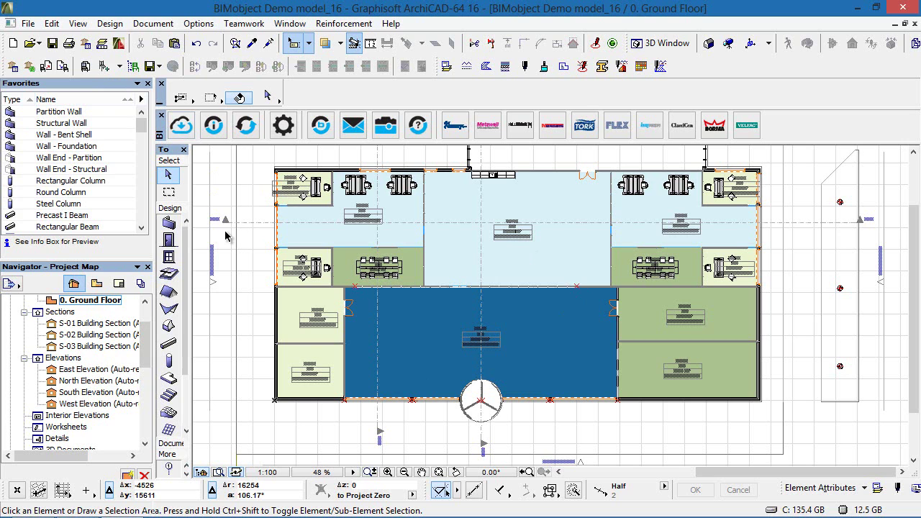
- Examine the building's facades in the 3D perspective and return to the ground floor plan
key(F3)
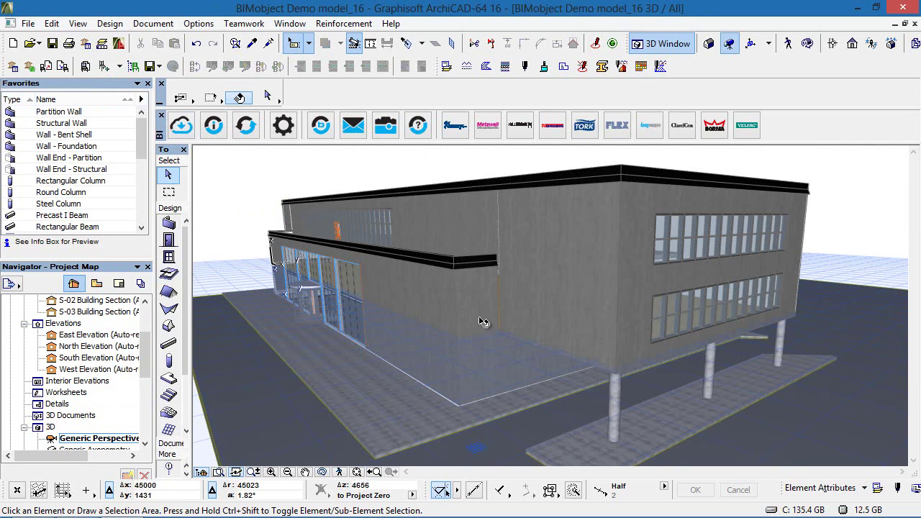
shift+middle_drag(413, 296, 216, 286)
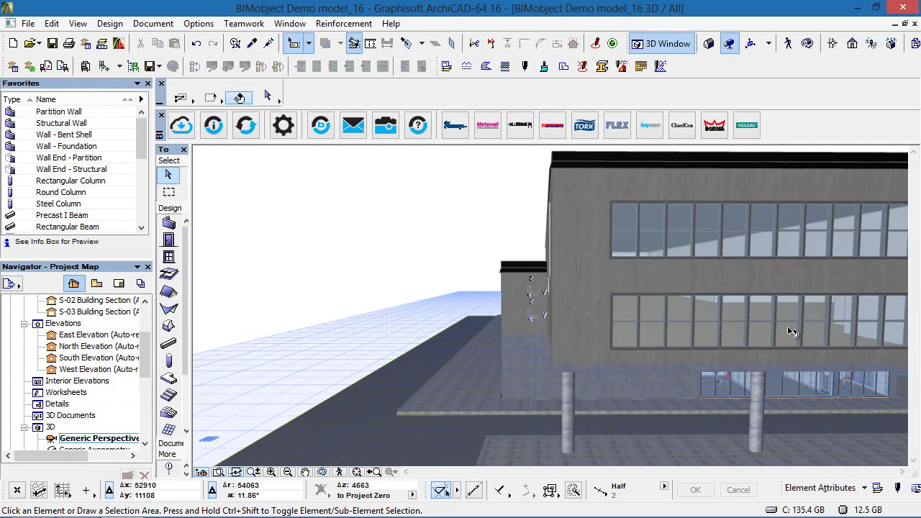
scroll(789, 329, down, 2)
shift+middle_drag(823, 295, 709, 310)
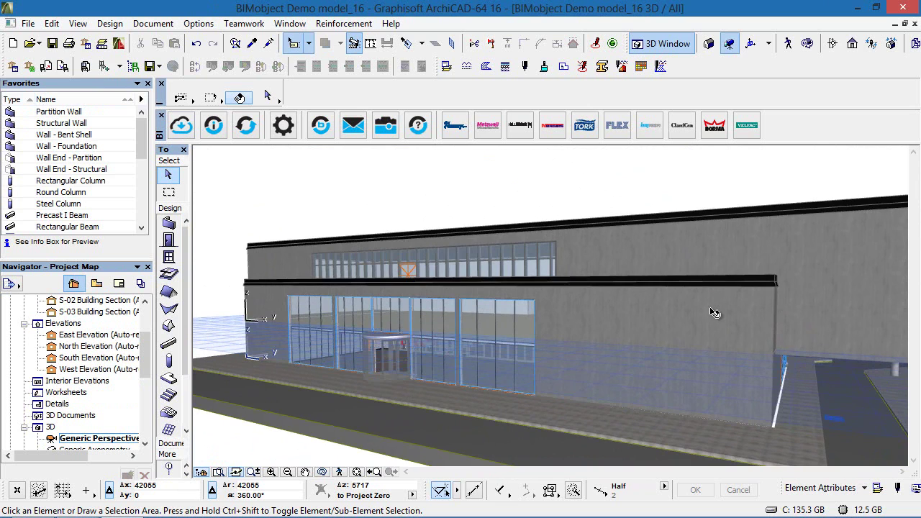
key(F2)
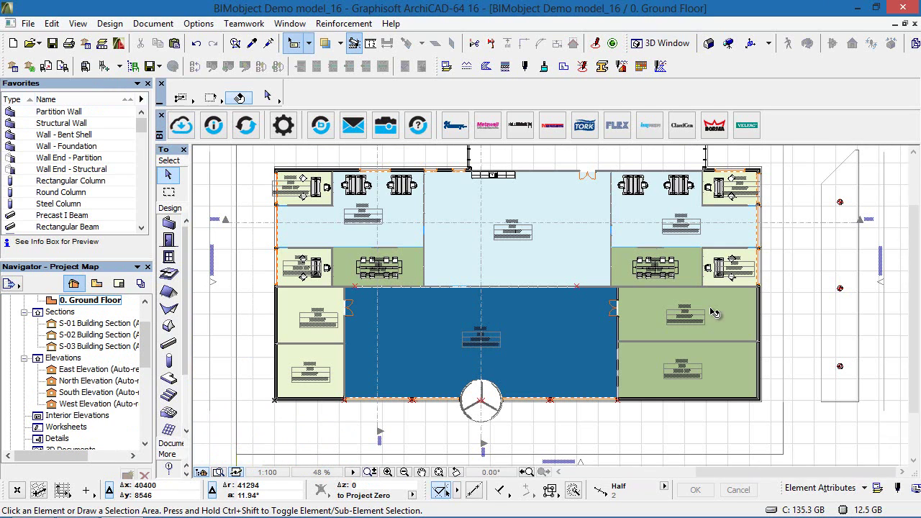
- Open the BIMobject online library and filter its products by the manufacturer STO Sweden
click(182, 126)
click(293, 190)
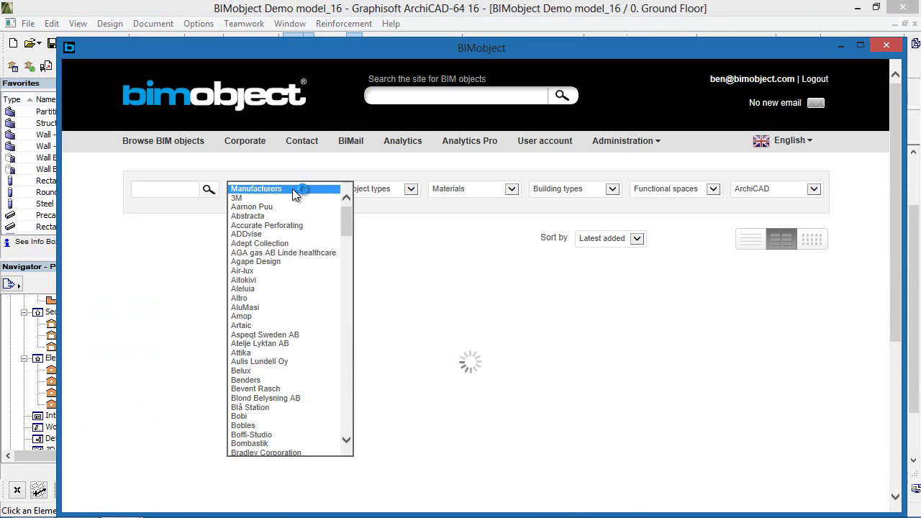
text(sto)
key(Return)
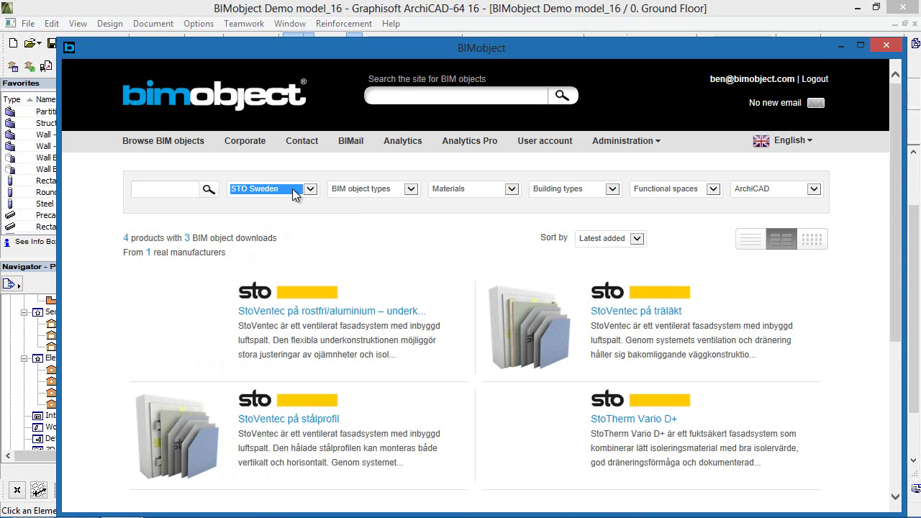
- Download the first ArchiCAD file of the StoVentec stainless steel/aluminium product, then review and accept the STO_Wall_Cladding default settings
click(330, 311)
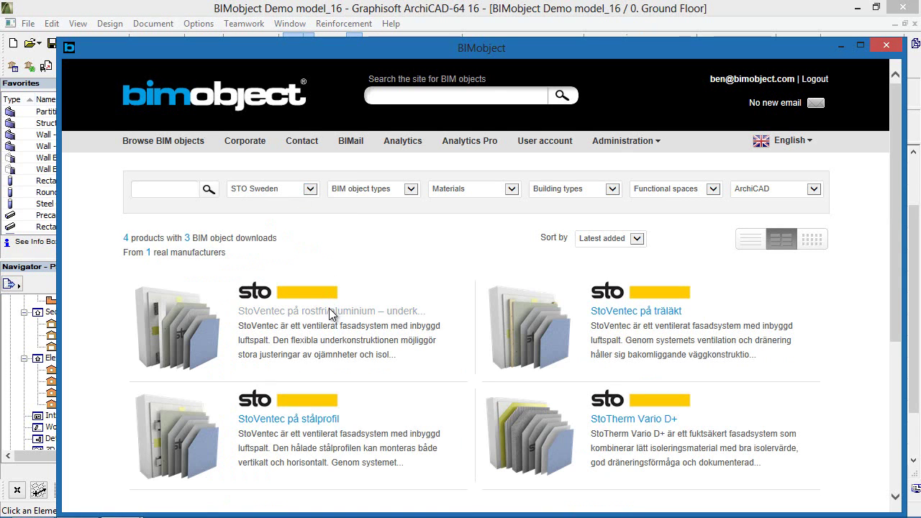
scroll(617, 350, down, 5)
click(468, 261)
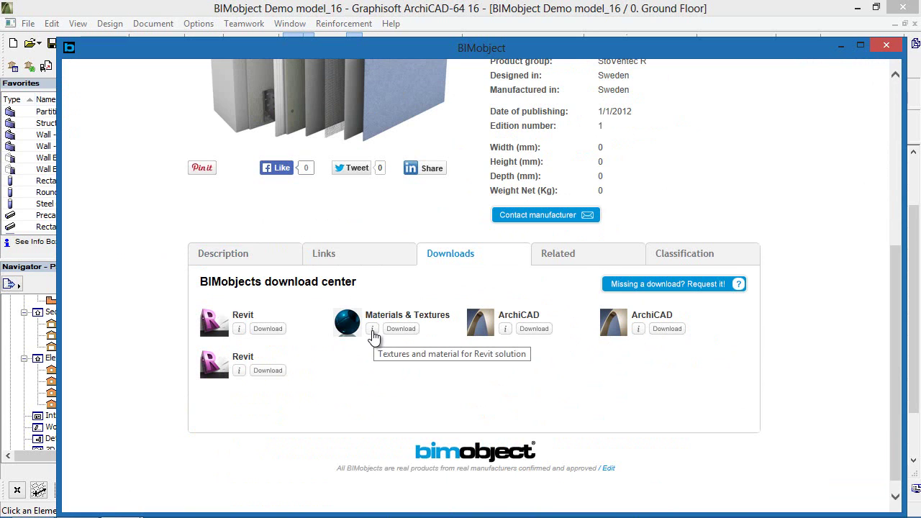
mouse_move(506, 335)
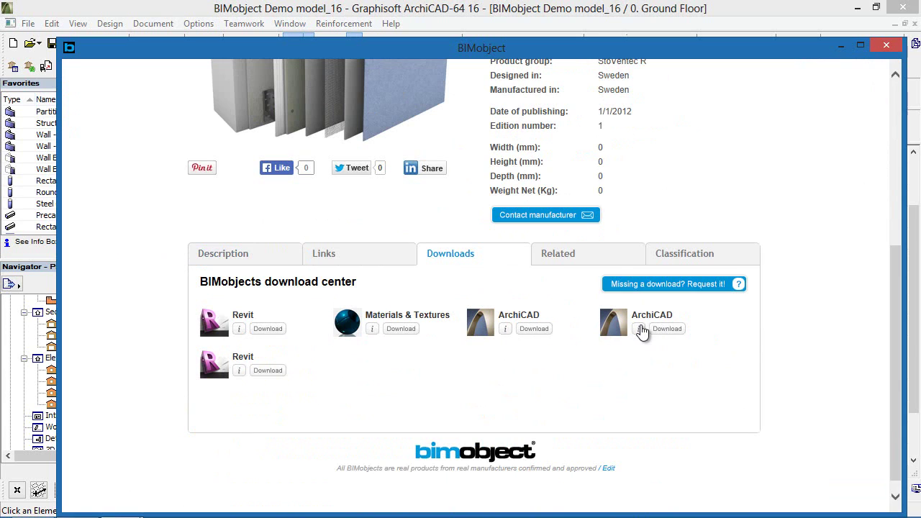
mouse_move(640, 331)
click(533, 329)
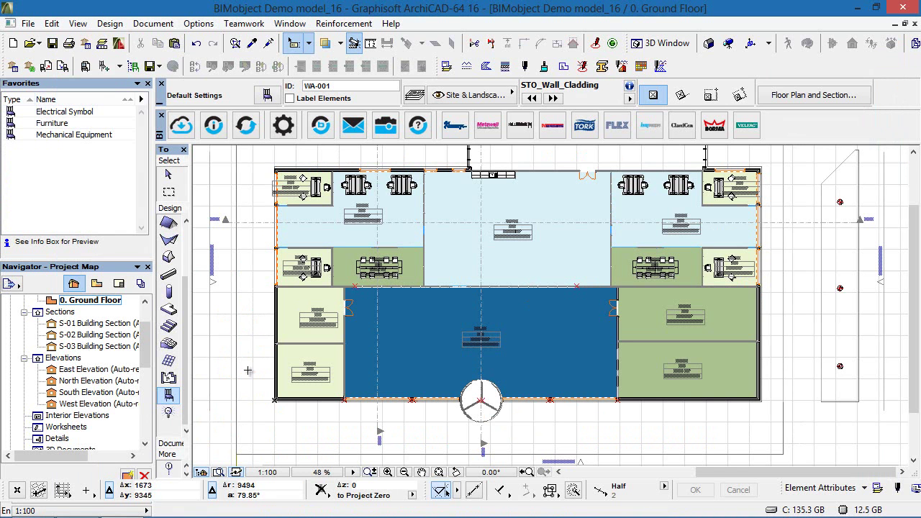
double_click(170, 393)
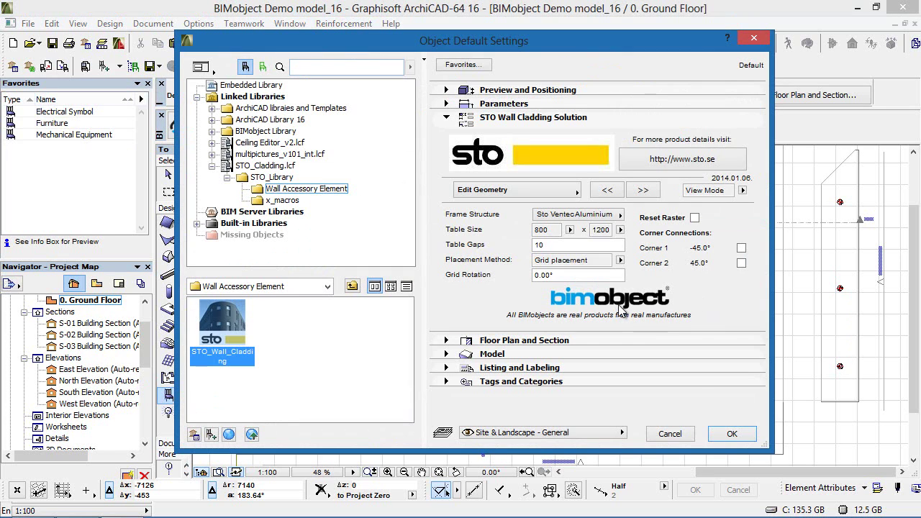
click(730, 435)
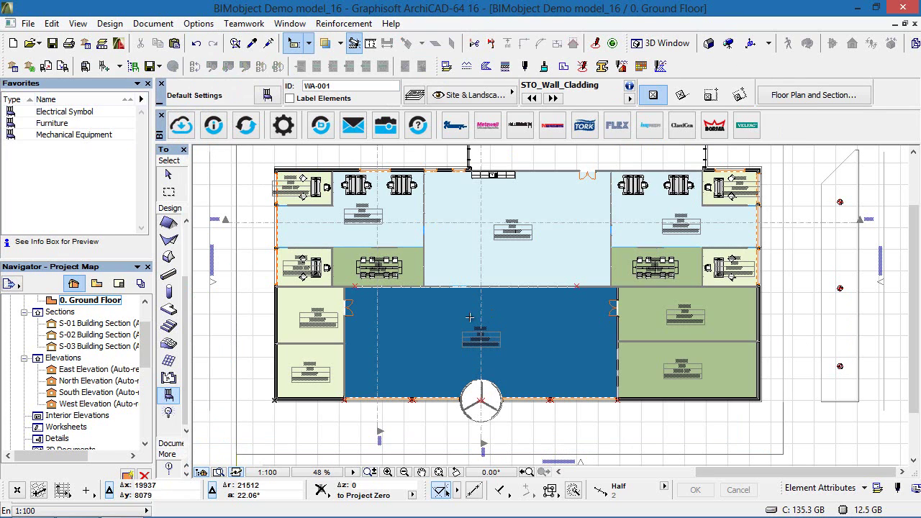
- Select the exterior facade wall along the lower edge of the green room in the plan's lower-right corner
scroll(266, 192, up, 1)
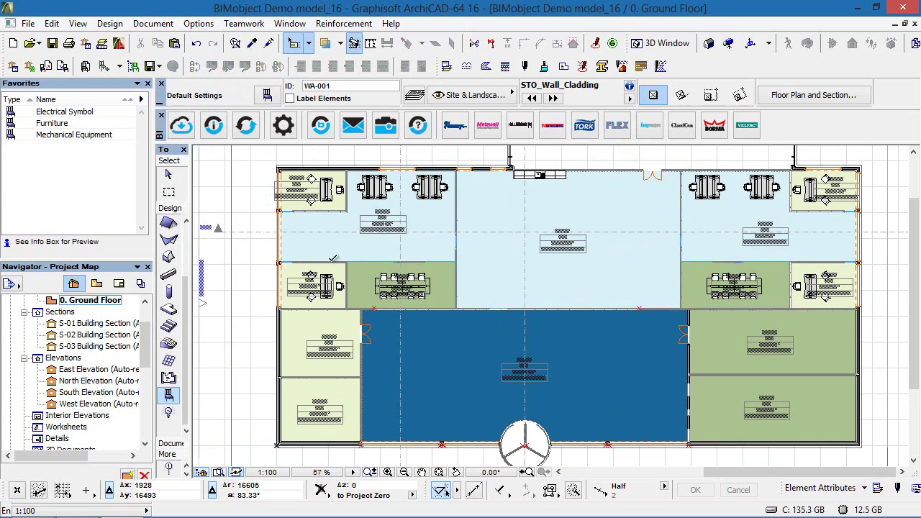
middle_drag(569, 331, 477, 192)
scroll(660, 279, up, 11)
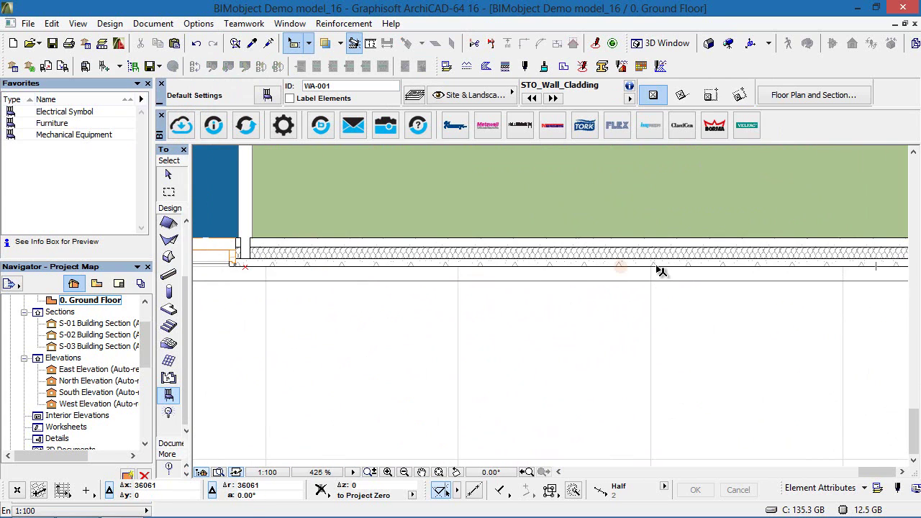
click(662, 270)
click(660, 270)
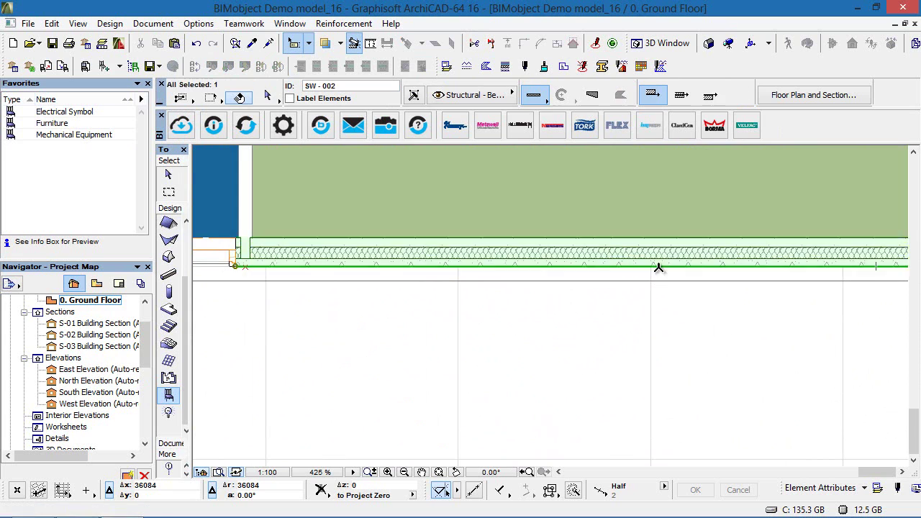
- Review the STO composite structures available as the selected wall's cut fill, leaving its structure as it is
click(794, 100)
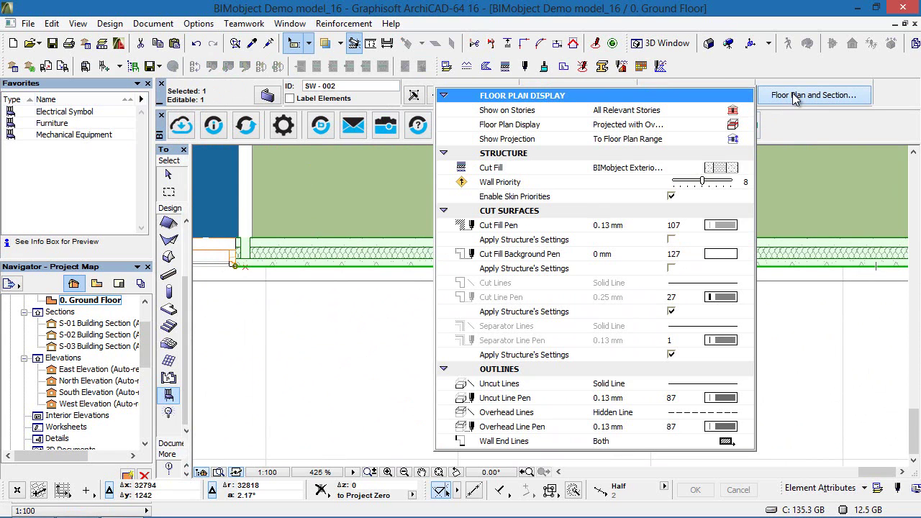
click(740, 166)
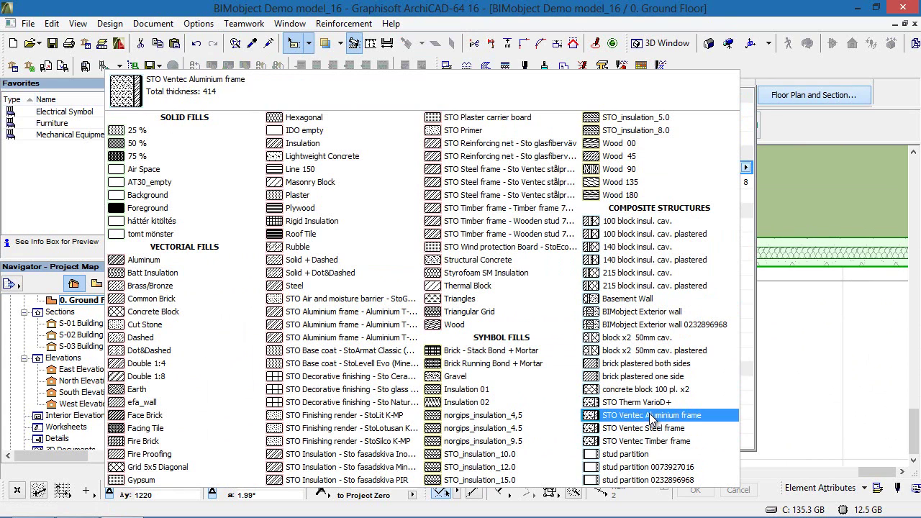
click(794, 362)
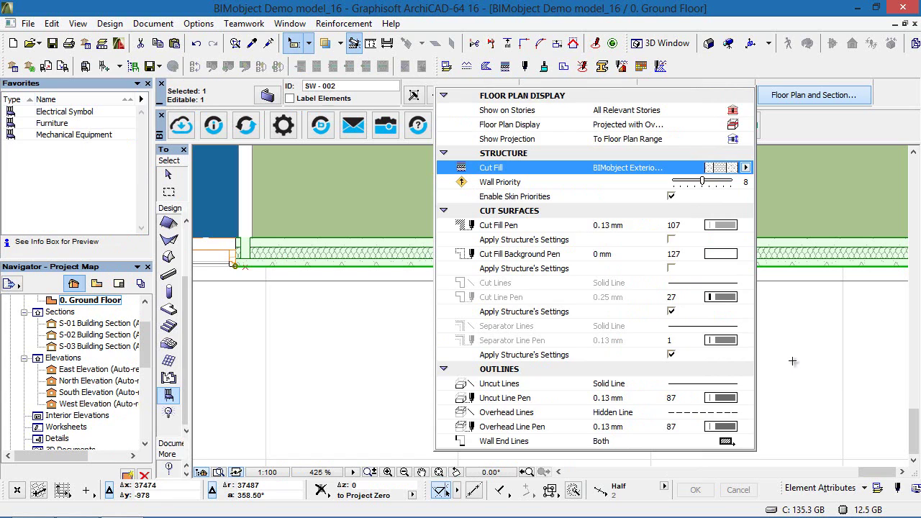
click(793, 361)
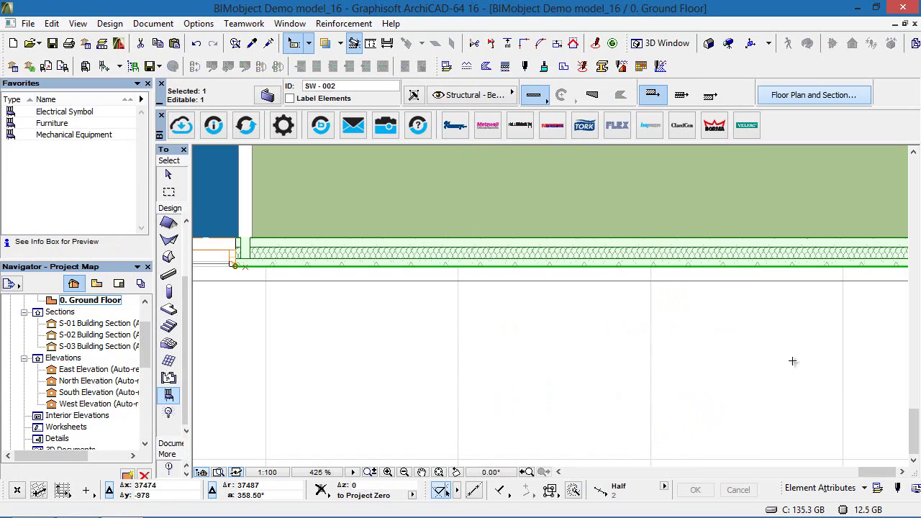
click(549, 66)
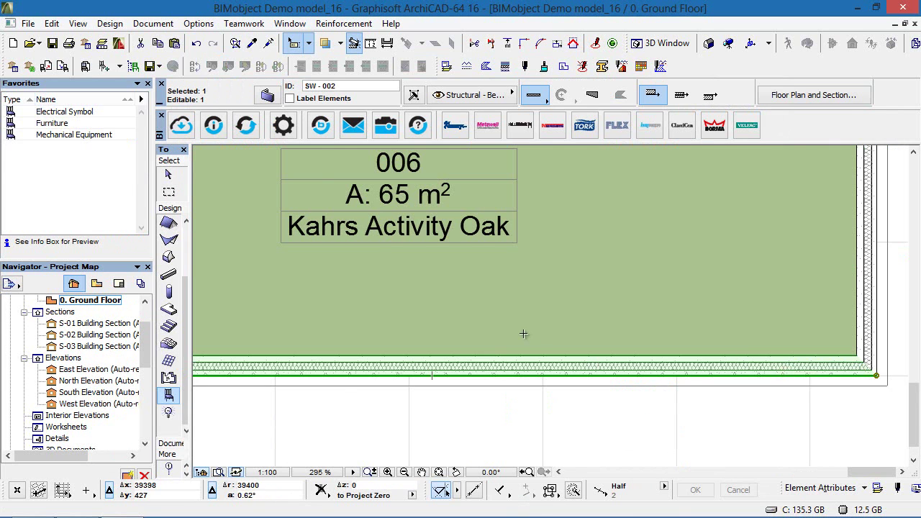
- Add the facade wall of the lower-left room and the short pier in the entrance glazing to the selection
scroll(524, 333, down, 3)
scroll(373, 322, down, 3)
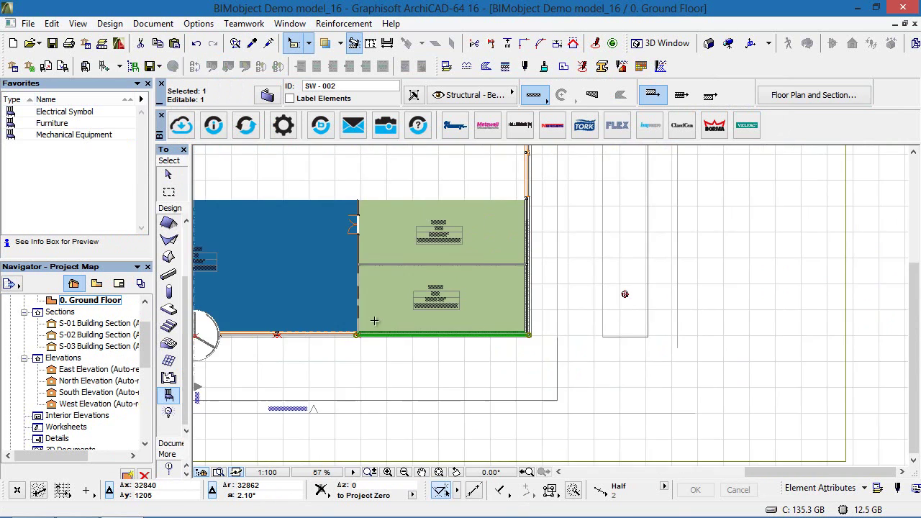
middle_drag(376, 322, 732, 324)
scroll(382, 356, up, 1)
scroll(380, 356, up, 5)
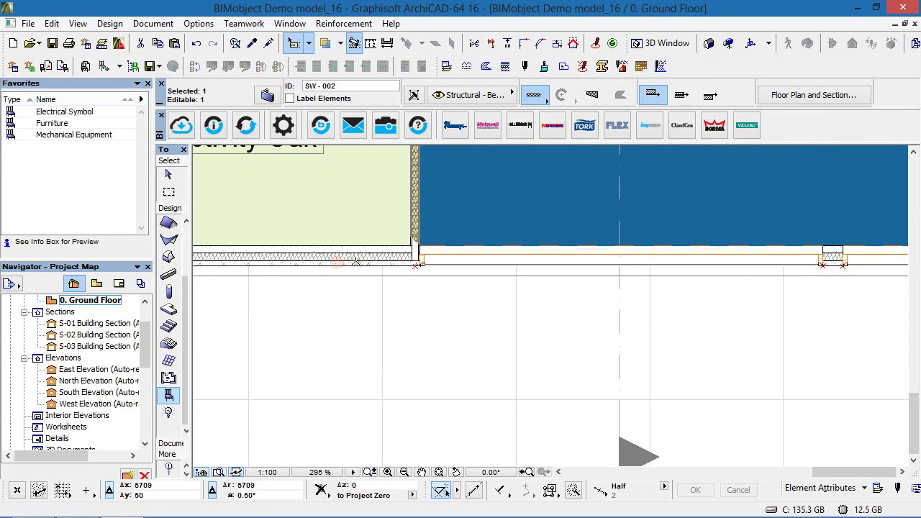
click(354, 252)
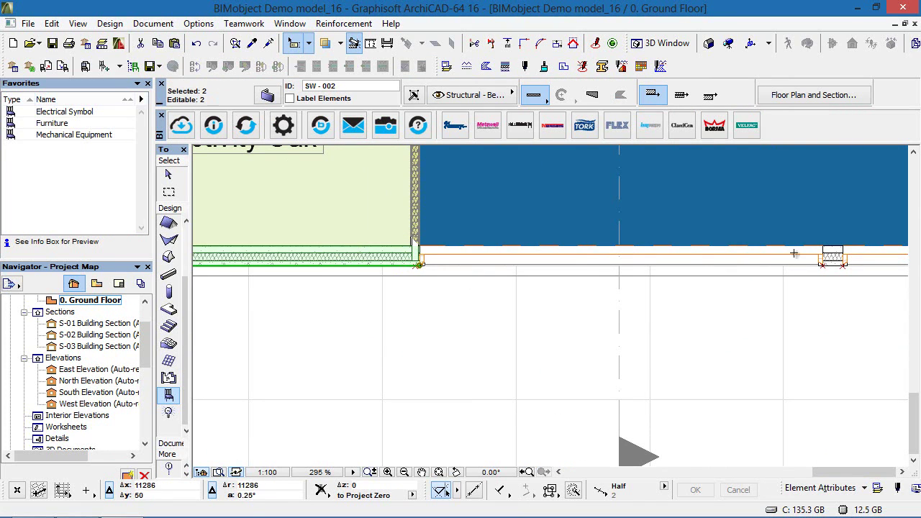
key(shift)
shift+click(835, 257)
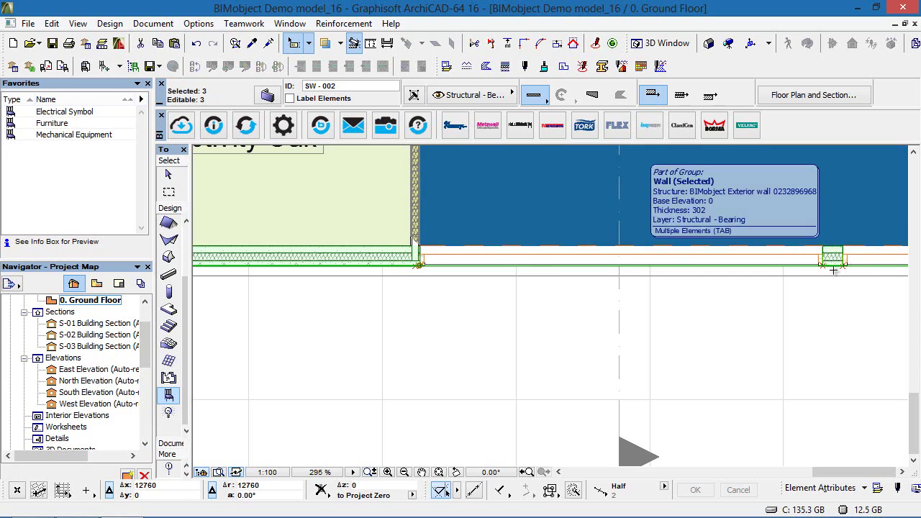
- Add the long exterior wall on the building's left side to the wall selection
scroll(834, 287, down, 8)
middle_drag(640, 232, 641, 285)
scroll(636, 284, up, 9)
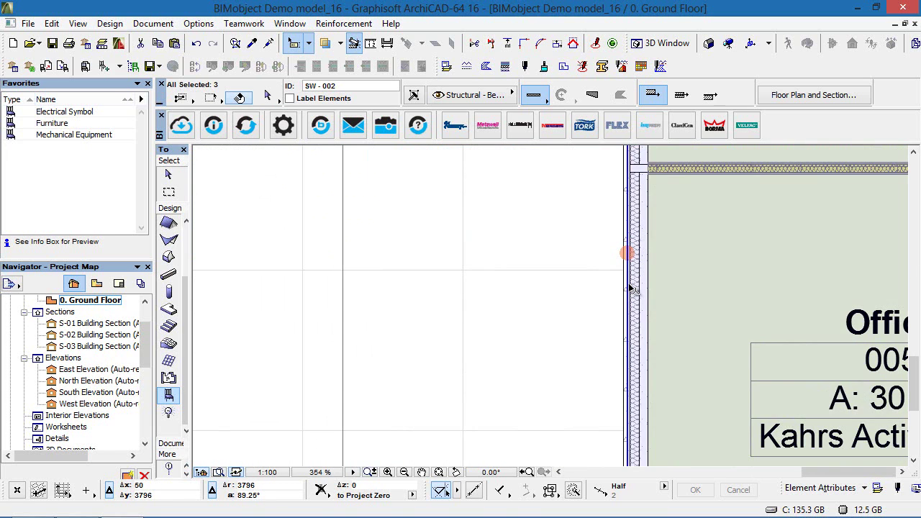
shift+click(634, 286)
scroll(634, 285, down, 8)
middle_drag(663, 310, 508, 392)
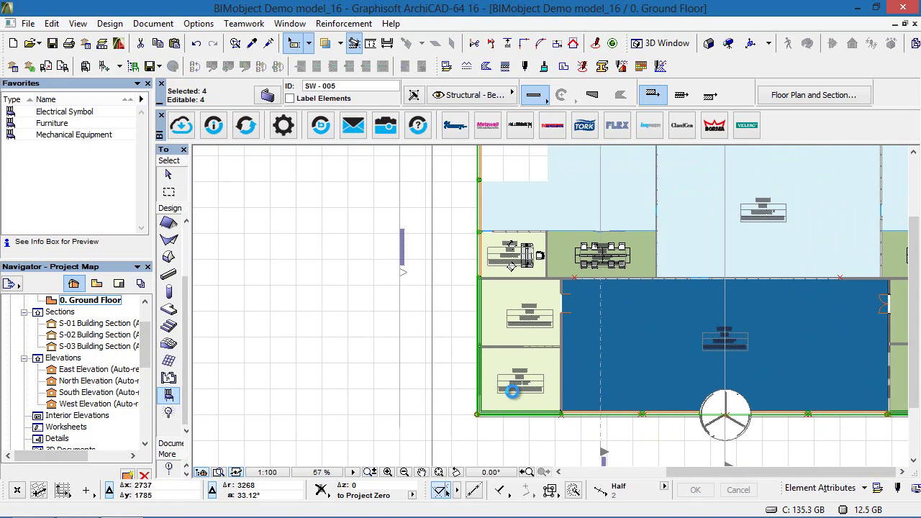
- Start Wall Accessories for the selected walls and show the STO Product parameters page of STO_Wall_Cladding
click(109, 24)
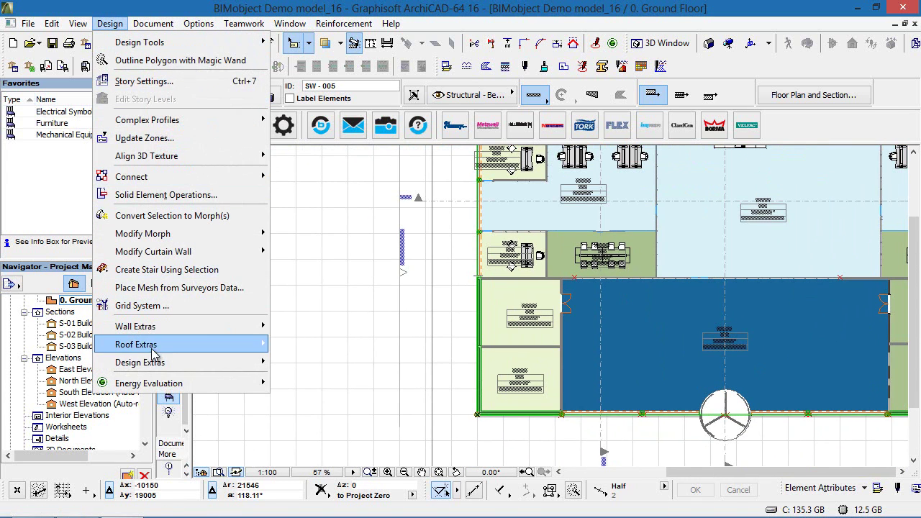
mouse_move(164, 363)
mouse_move(333, 365)
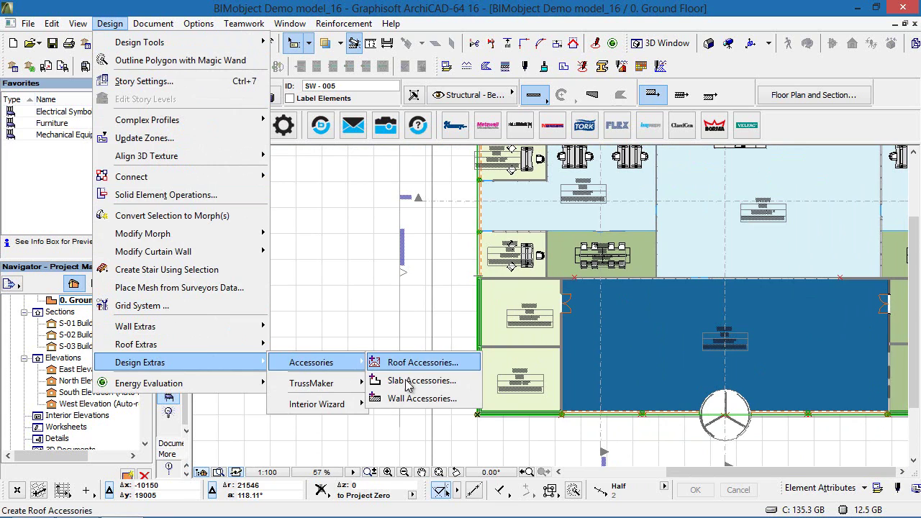
click(422, 398)
click(545, 211)
click(651, 208)
- Try StoTherm Vario D as the cladding's product family, then set it to StoVentec Render[R]
click(673, 234)
click(728, 235)
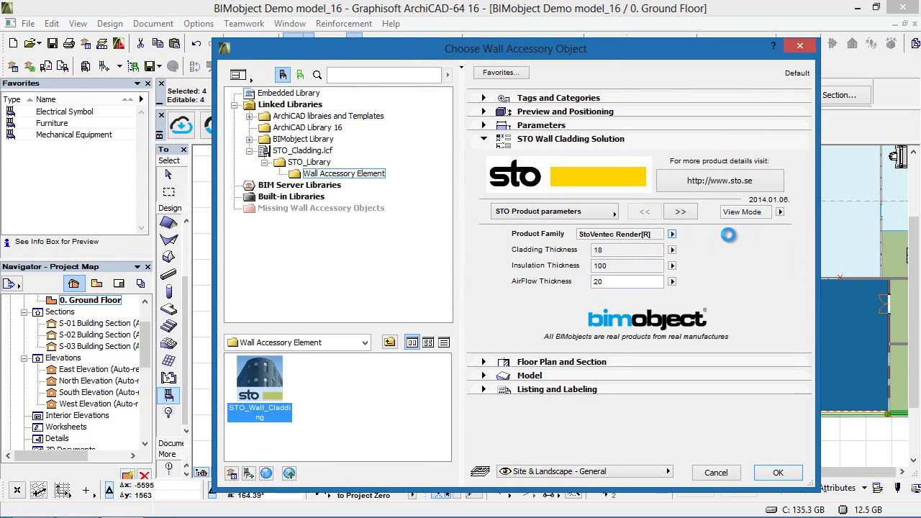
click(673, 234)
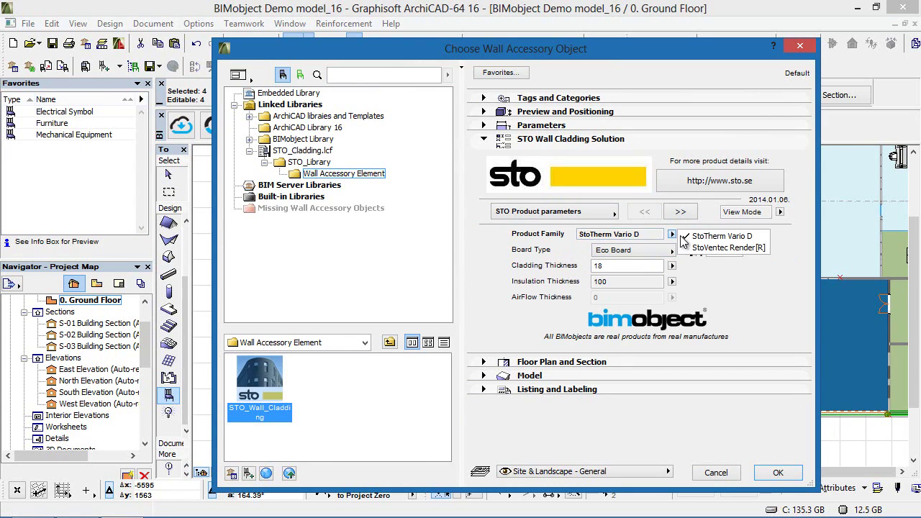
click(706, 248)
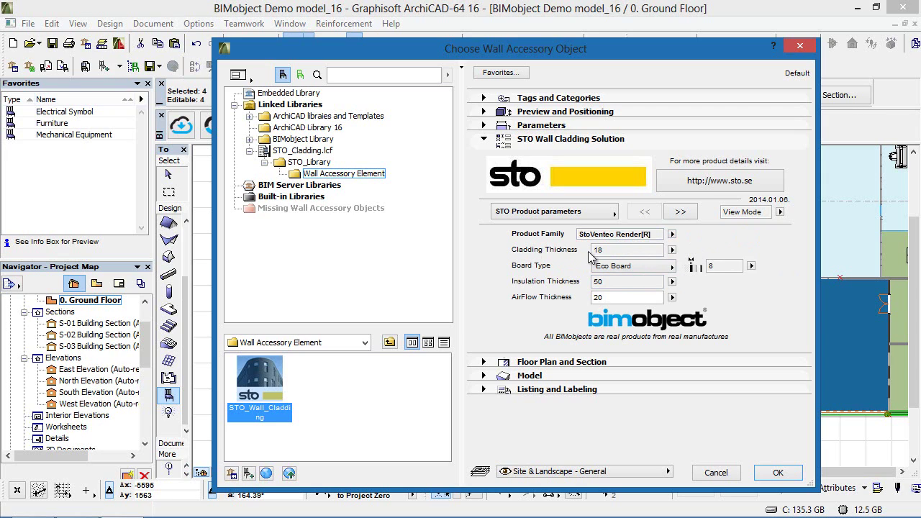
- Choose a cladding thickness of 18 and set the board type to None
click(672, 251)
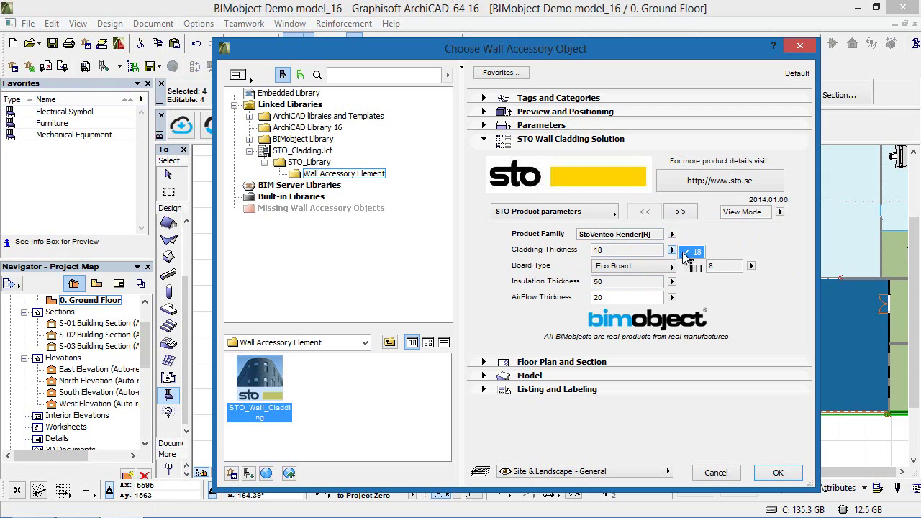
click(690, 253)
click(627, 269)
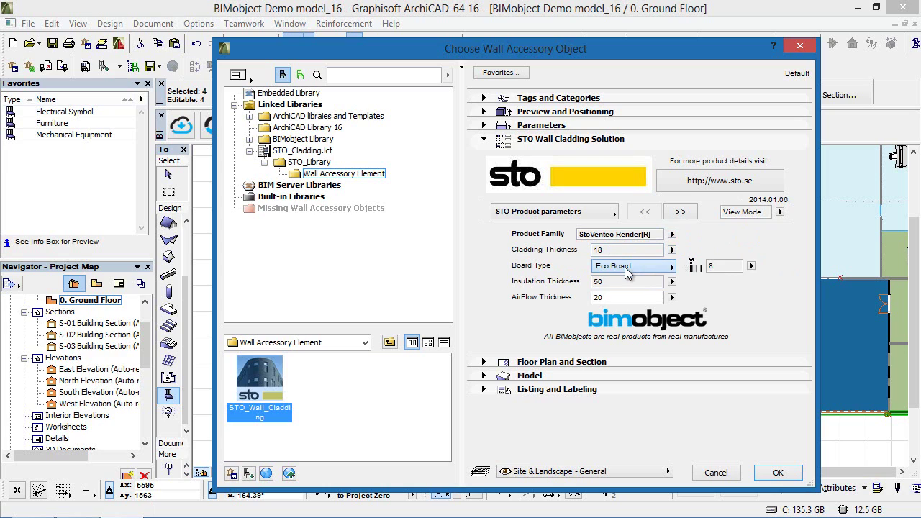
click(712, 266)
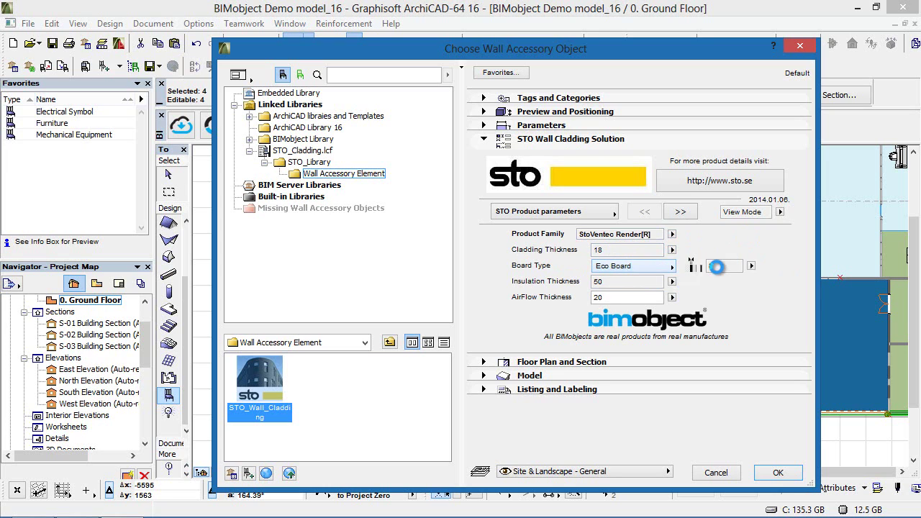
click(664, 270)
click(709, 280)
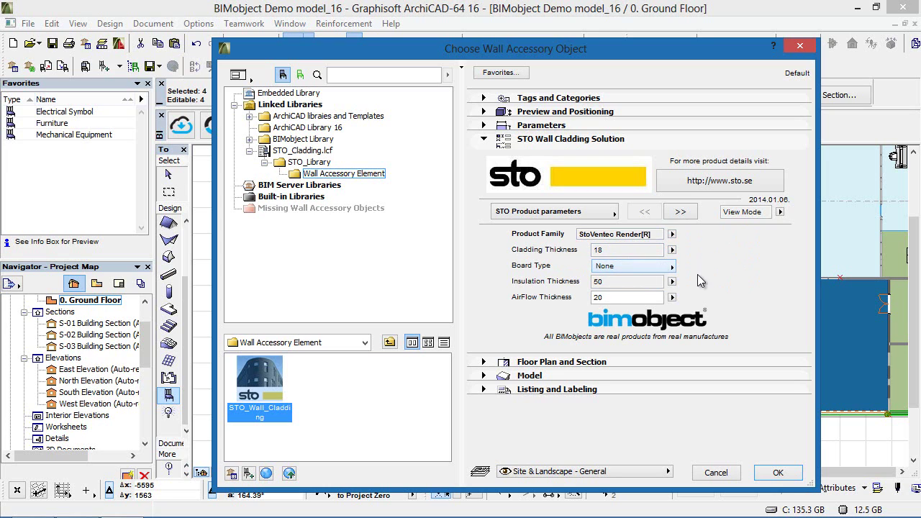
- Set the cladding's board type to Eco Board and review the board, insulation and airflow thickness options
click(669, 270)
click(709, 294)
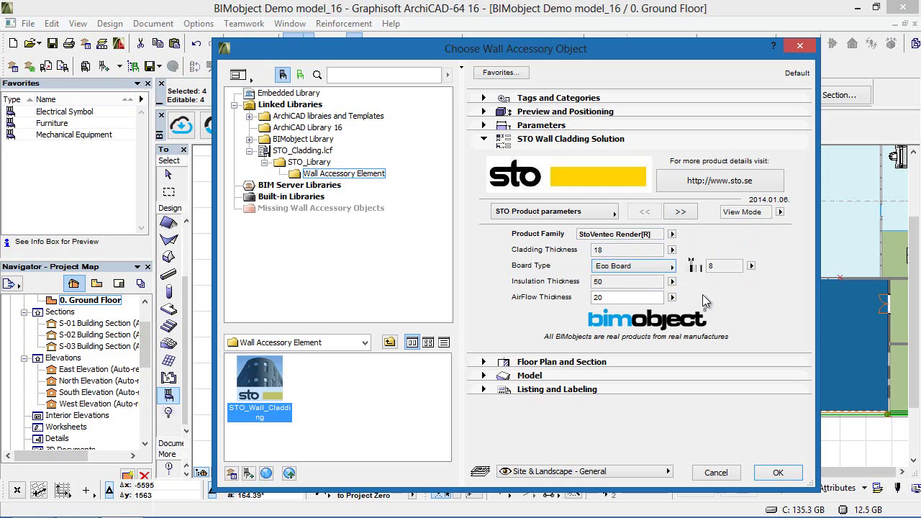
click(750, 267)
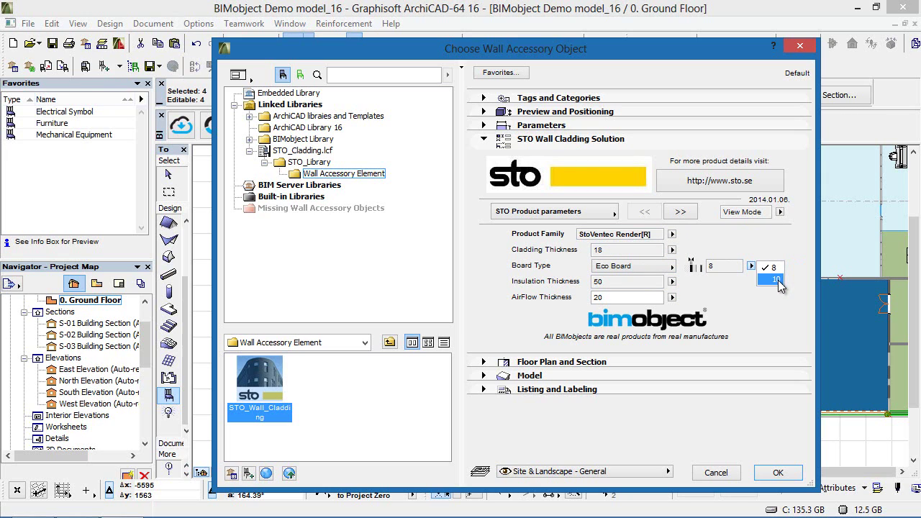
click(705, 297)
click(672, 281)
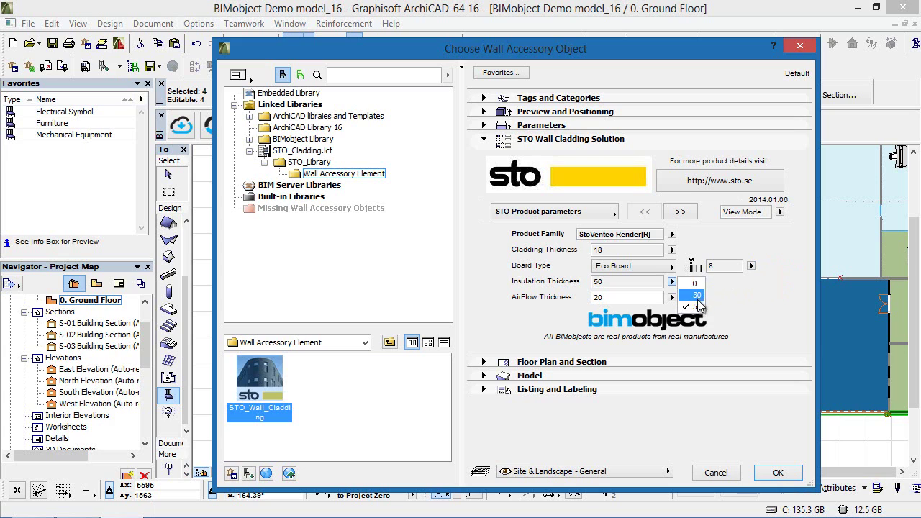
click(739, 297)
click(672, 298)
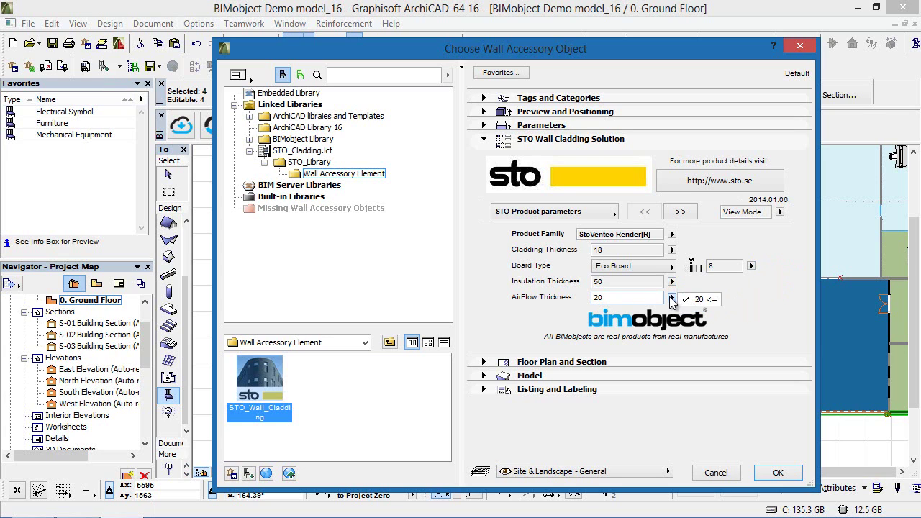
click(671, 299)
- Set the cladding's frame structure to Sto Ventec Aluminium in the Edit Geometry settings
click(680, 213)
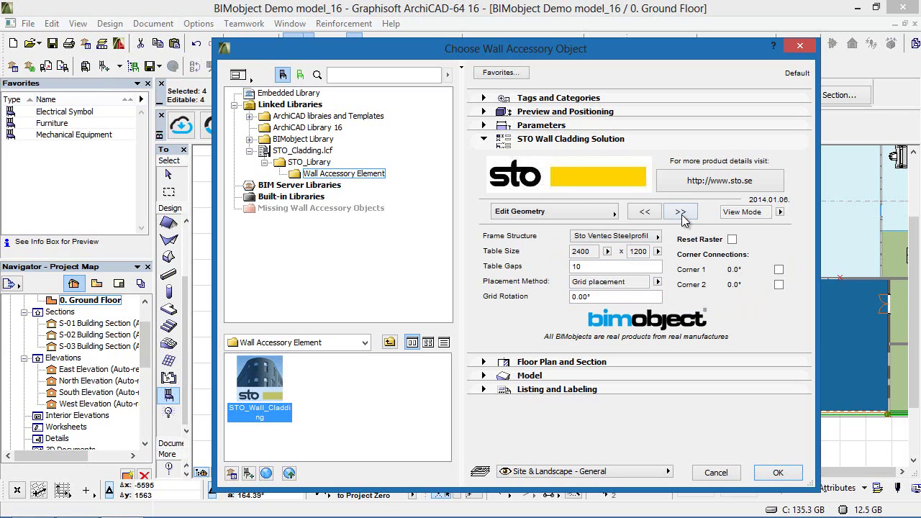
click(657, 236)
click(709, 264)
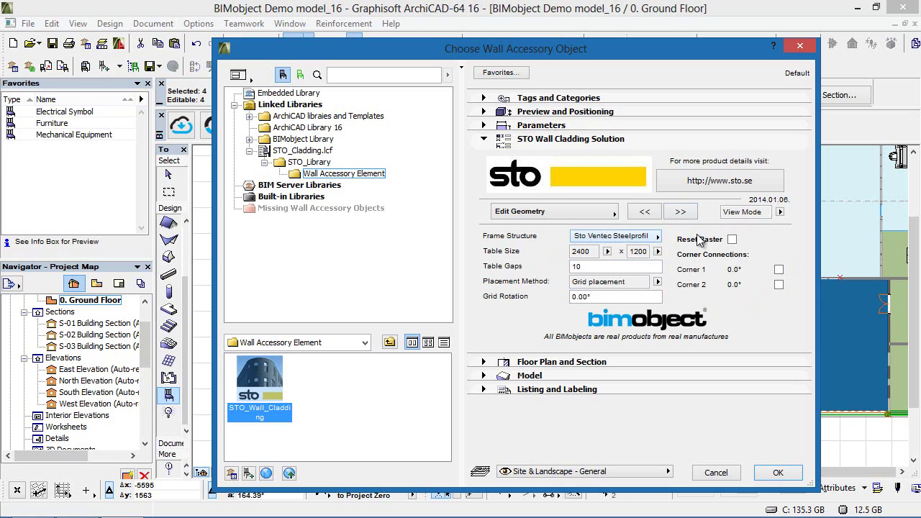
- Set the insulation thickness to 150 in the STO Product parameters and check the cladding and airflow thickness options
click(645, 213)
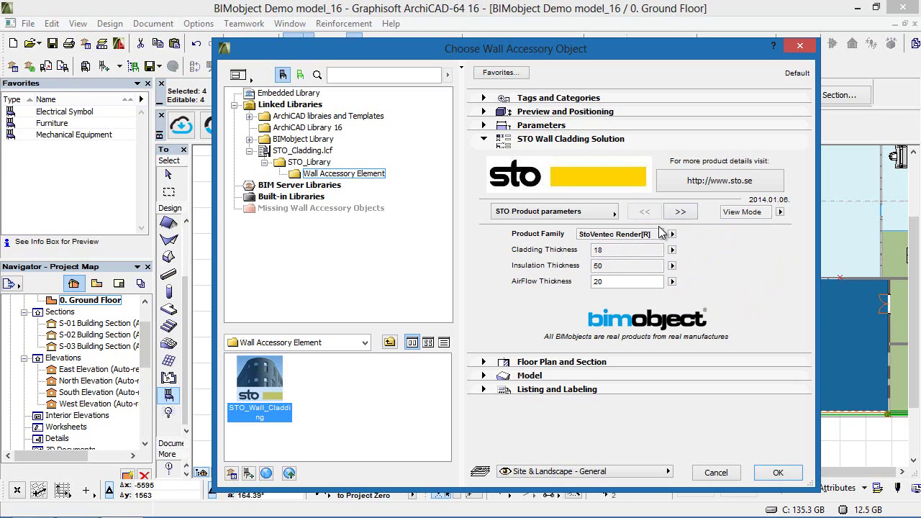
click(672, 266)
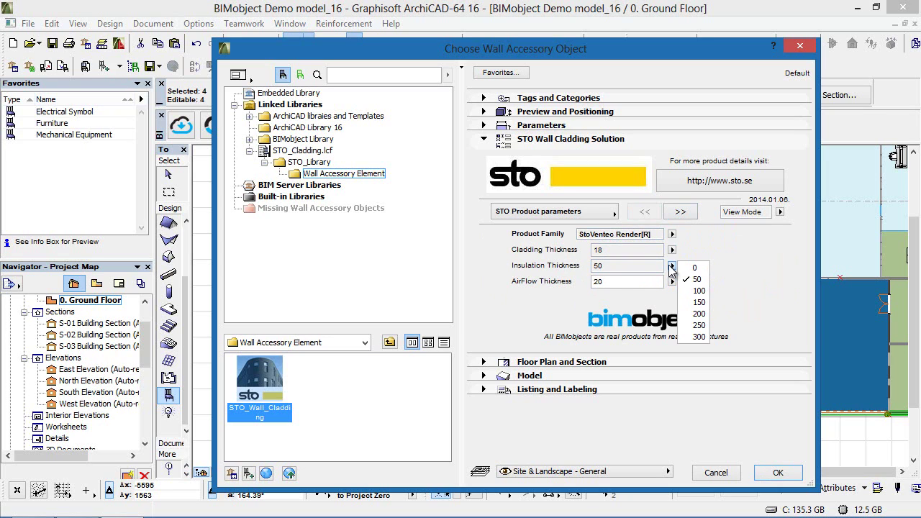
click(702, 297)
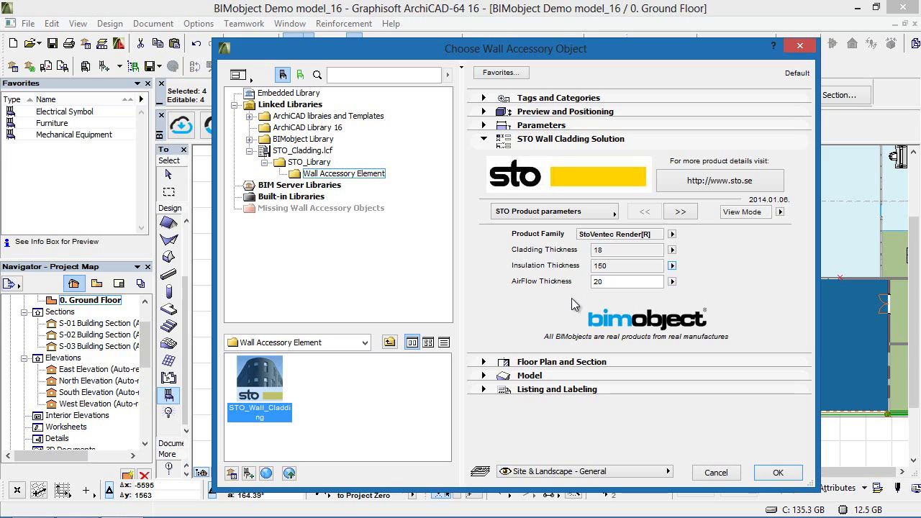
click(671, 251)
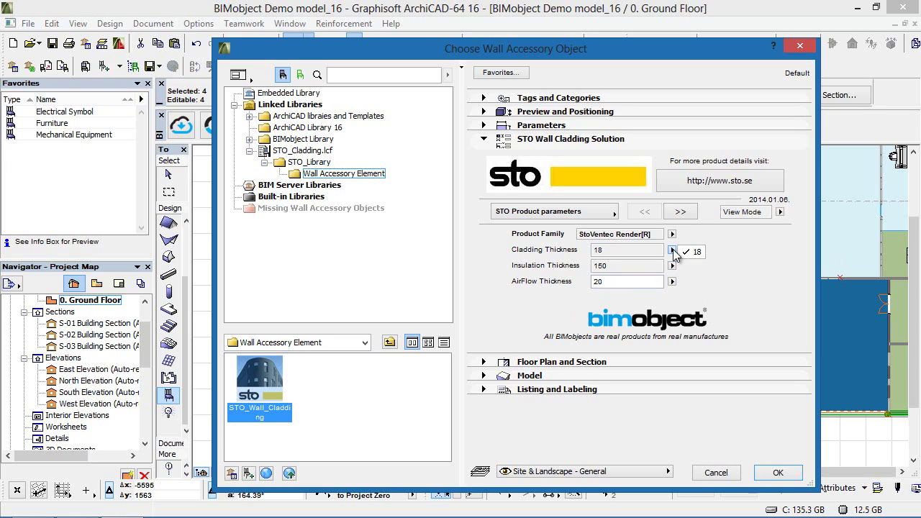
click(671, 282)
click(672, 281)
click(671, 286)
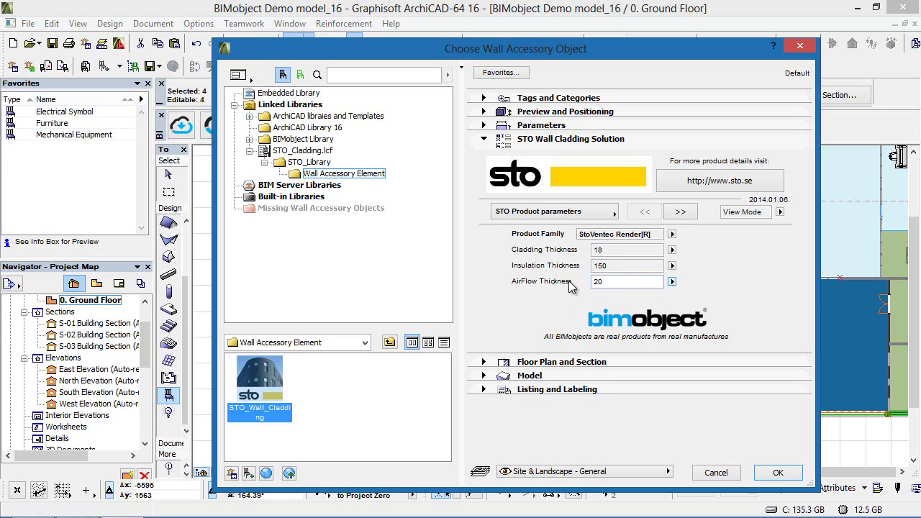
- Set the first table size dimension to 800 in the Edit Geometry settings and review the table gaps and frame structure options
click(681, 212)
click(607, 251)
click(619, 276)
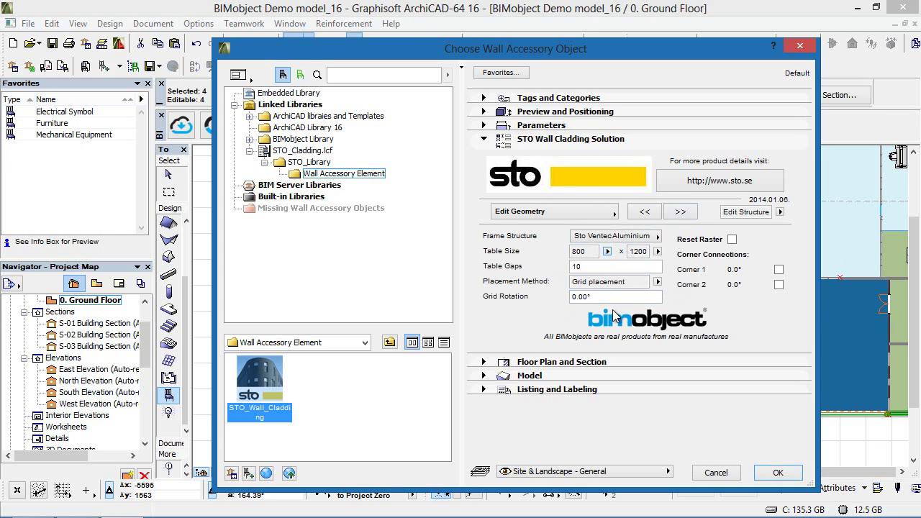
drag(598, 267, 541, 265)
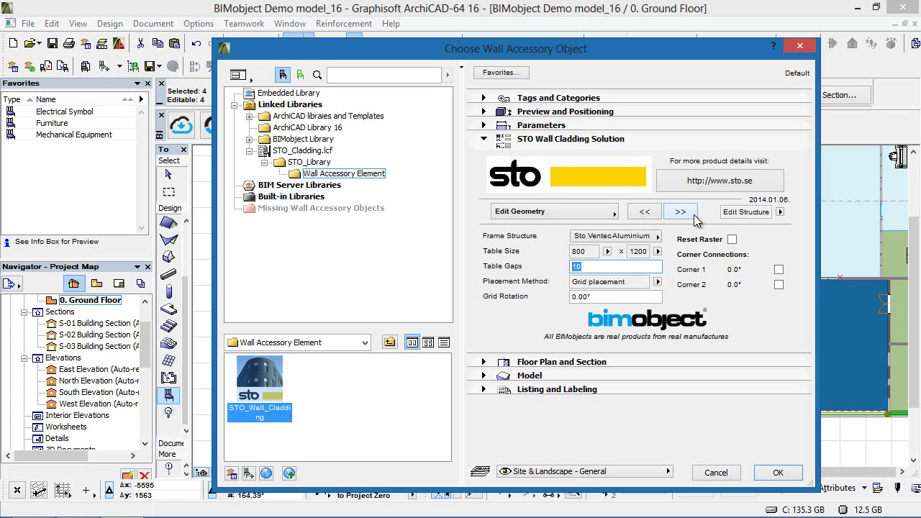
click(656, 237)
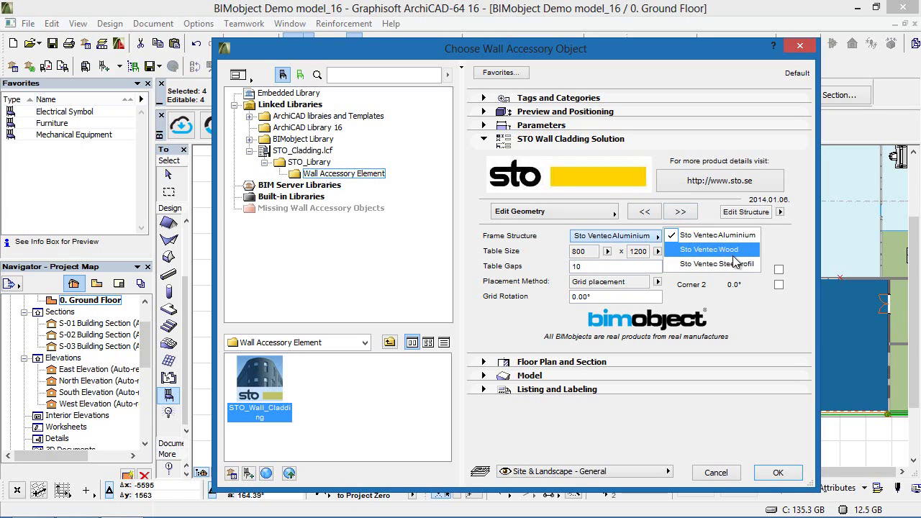
click(714, 298)
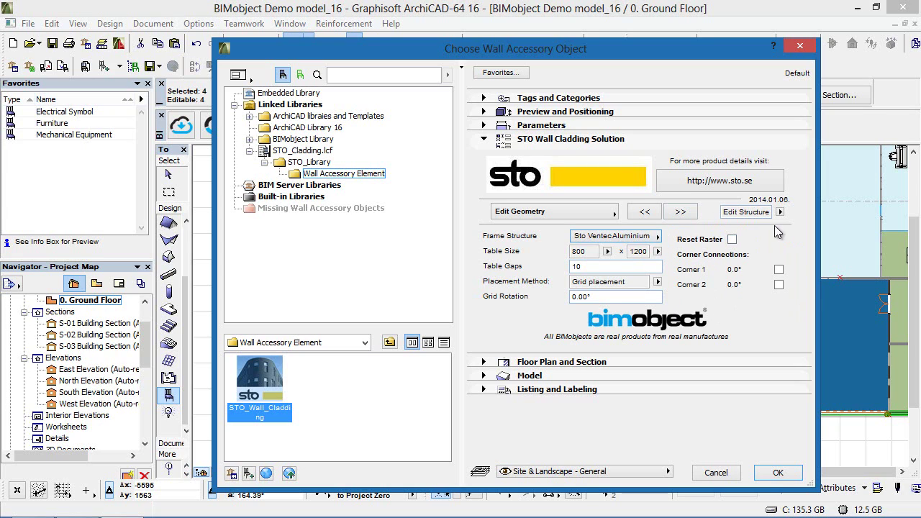
- Review the cladding's color, sill, 2D and 3D representation settings, and apply the configured cladding to the selected walls
click(691, 214)
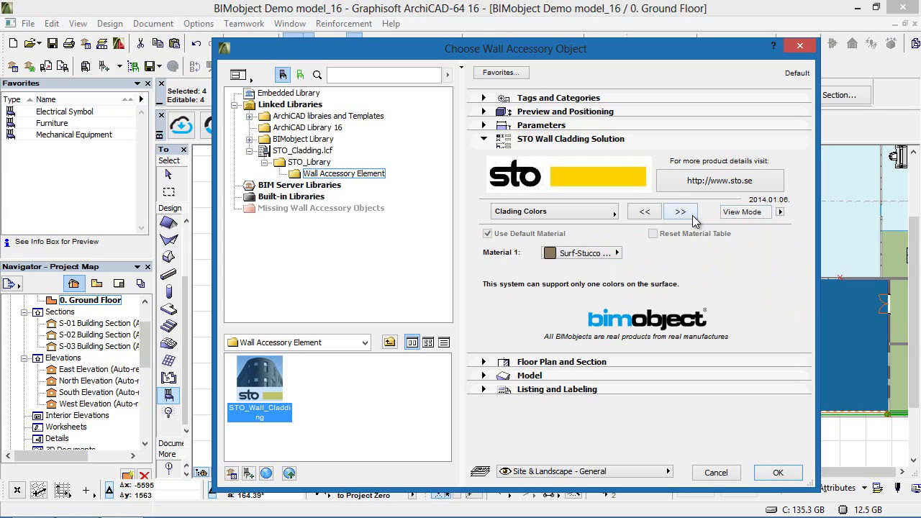
click(607, 254)
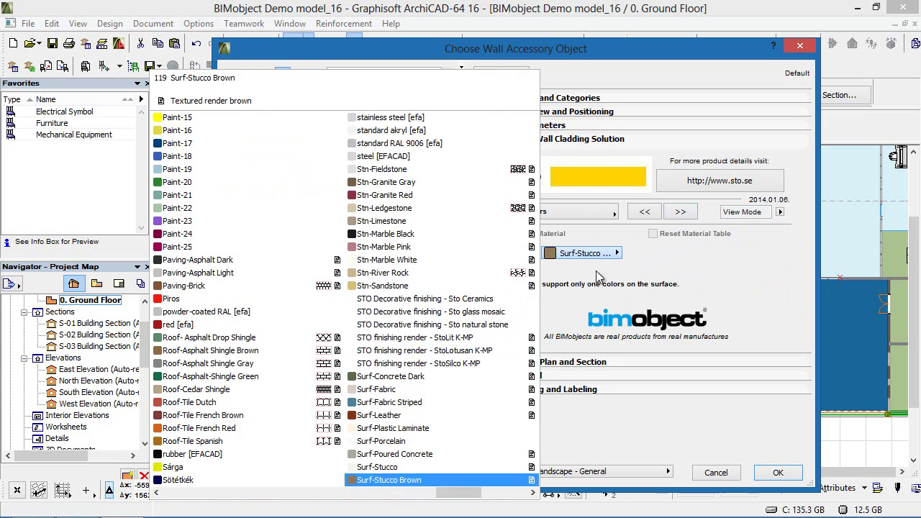
click(654, 277)
click(683, 212)
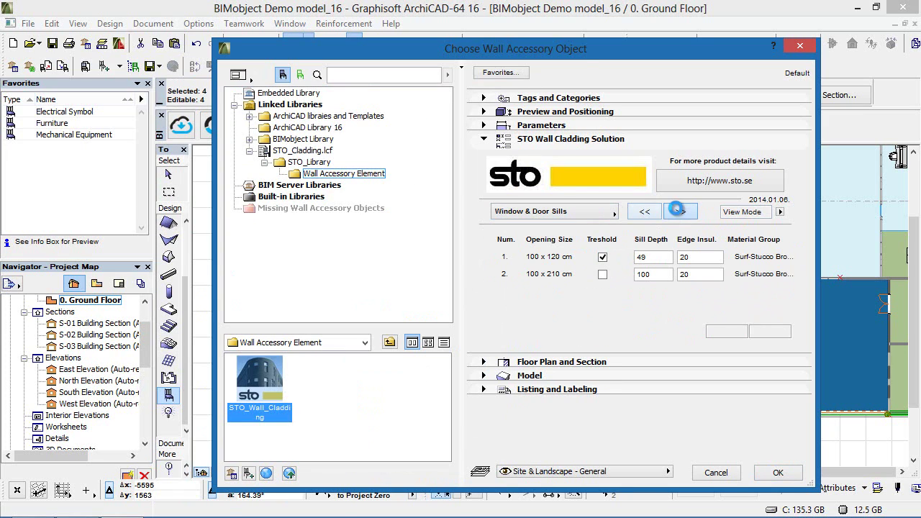
click(680, 212)
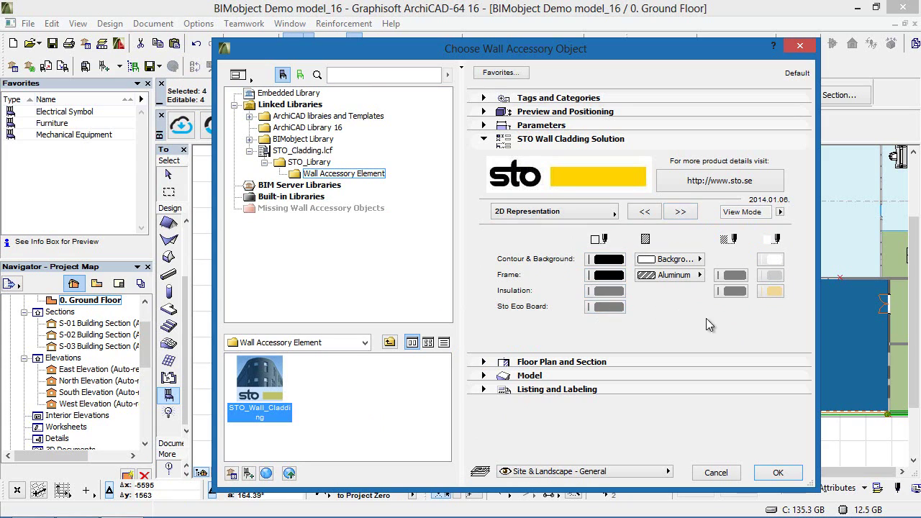
click(681, 212)
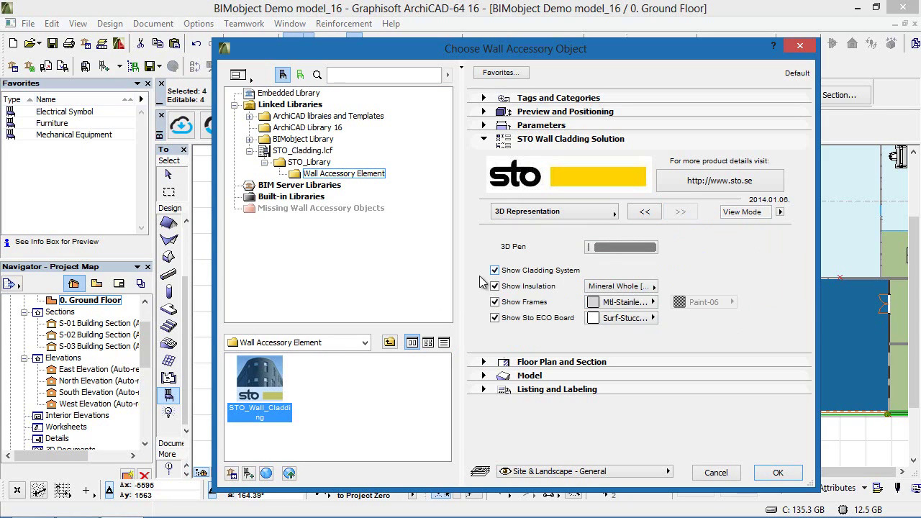
click(600, 247)
click(600, 246)
click(778, 473)
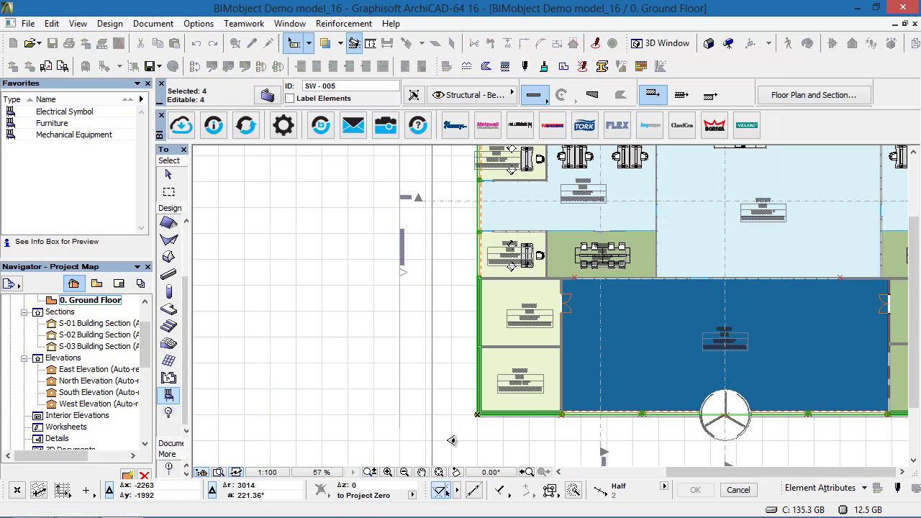
- Examine the cladding's frame and insulation layers at the building's lower-left corner in the floor plan
scroll(453, 436, up, 10)
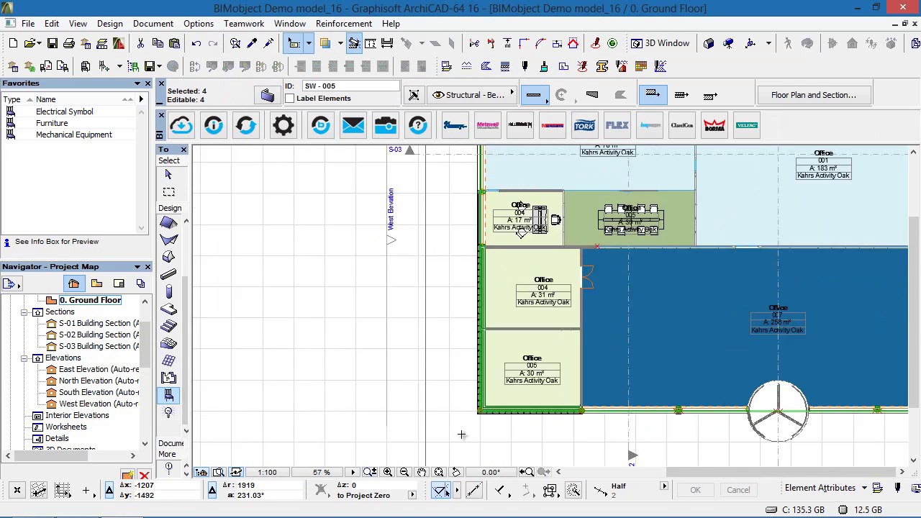
scroll(592, 366, up, 5)
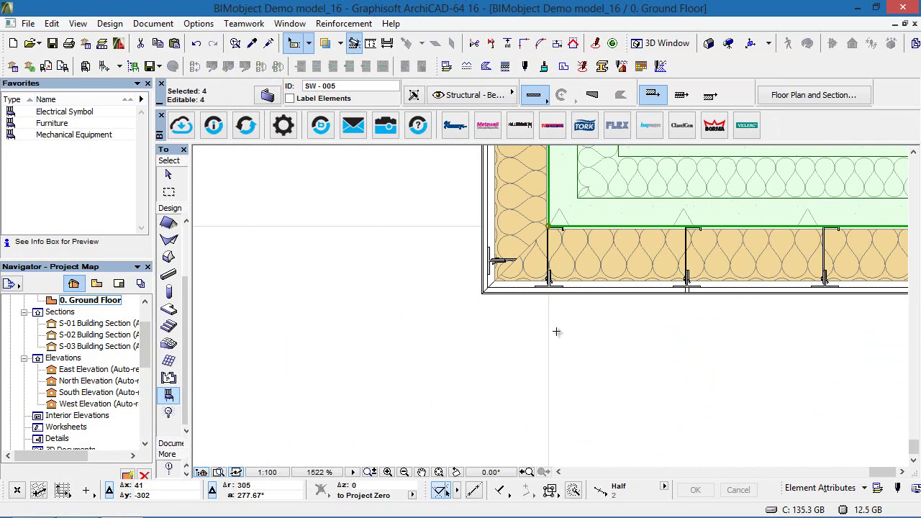
scroll(769, 357, down, 1)
middle_drag(748, 364, 384, 370)
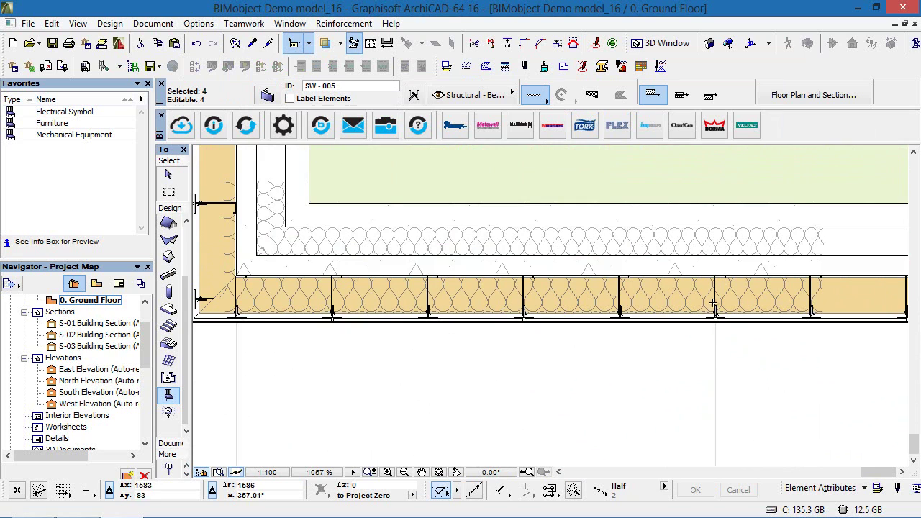
- Show the model in 3D and examine the cladding panels and their layers on the ground-floor walls
key(F3)
scroll(627, 333, up, 3)
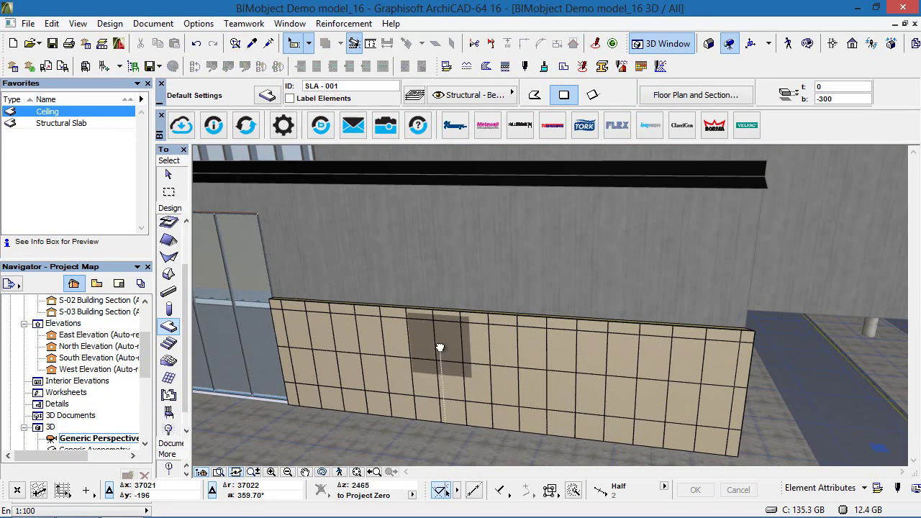
middle_drag(440, 348, 411, 347)
shift+middle_drag(688, 360, 517, 372)
scroll(517, 373, up, 5)
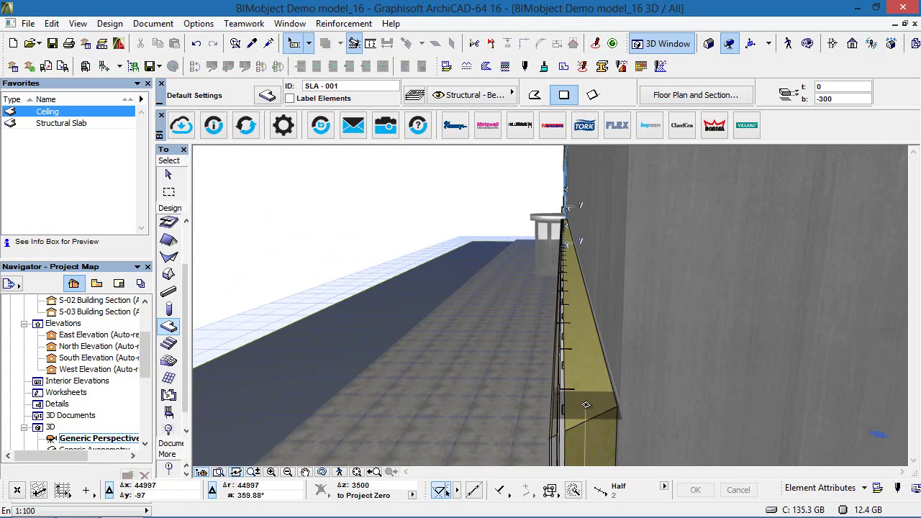
shift+middle_drag(575, 411, 777, 352)
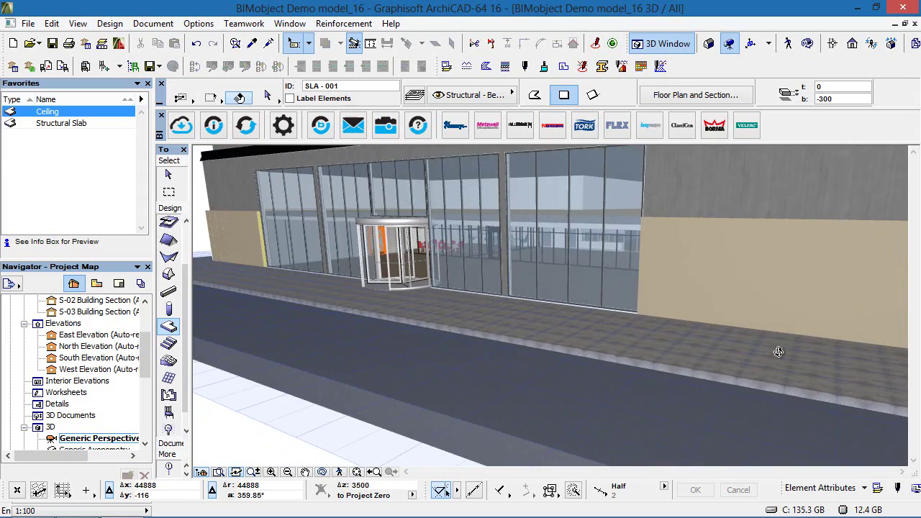
scroll(533, 253, down, 2)
middle_drag(533, 253, 438, 309)
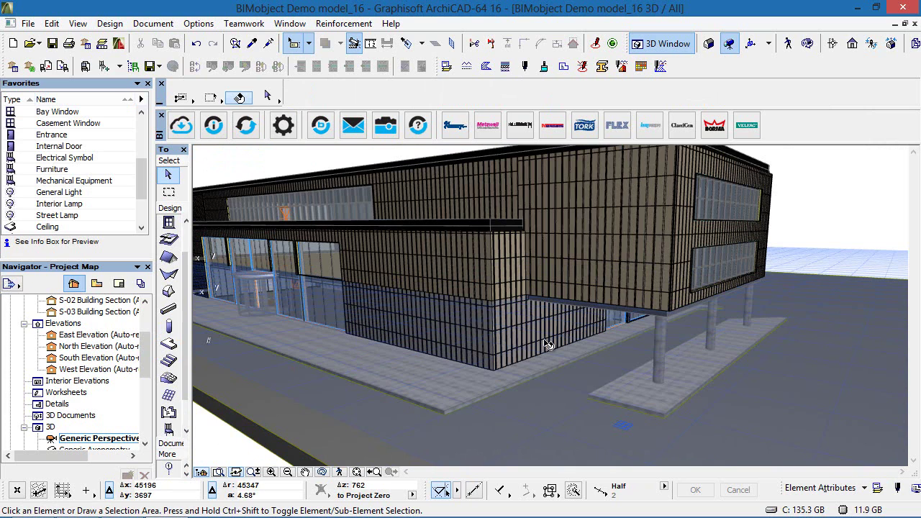
- Examine the cladding on all facades of the building from several sides in 3D
shift+middle_drag(551, 349, 534, 250)
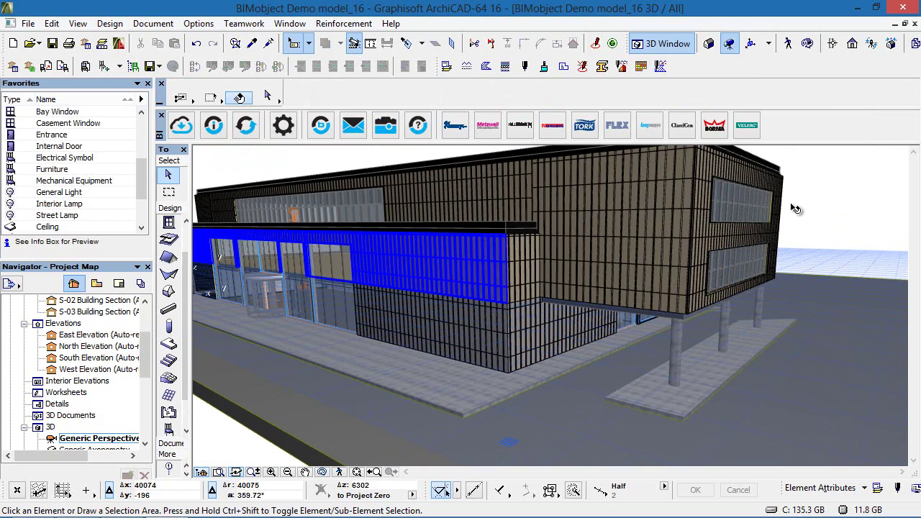
shift+middle_drag(493, 228, 583, 275)
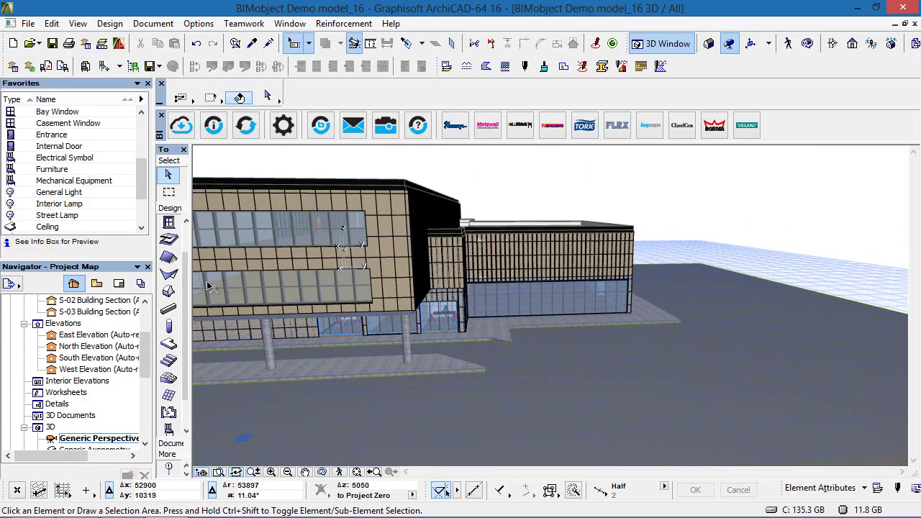
shift+middle_drag(660, 285, 852, 322)
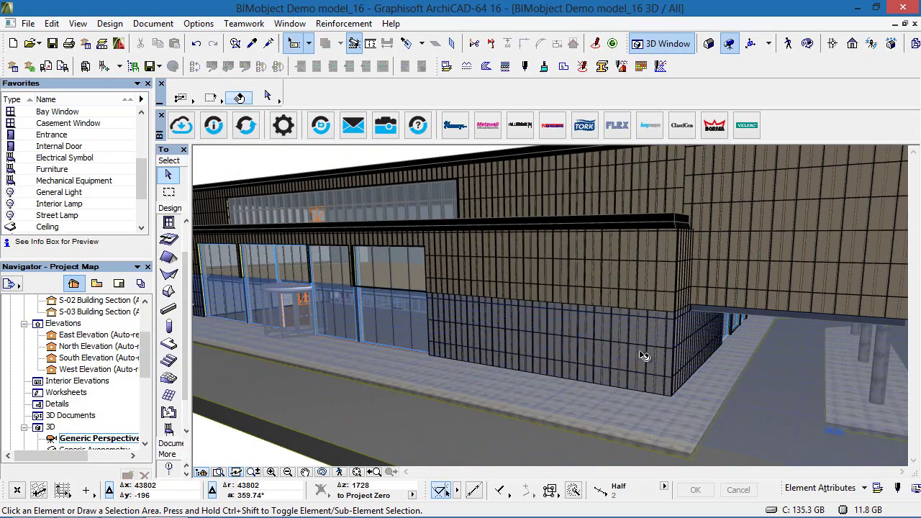
- Hide the cladding system and insulation in the 3D representation of the upper and lower claddings on the ground-floor entrance facade
click(637, 270)
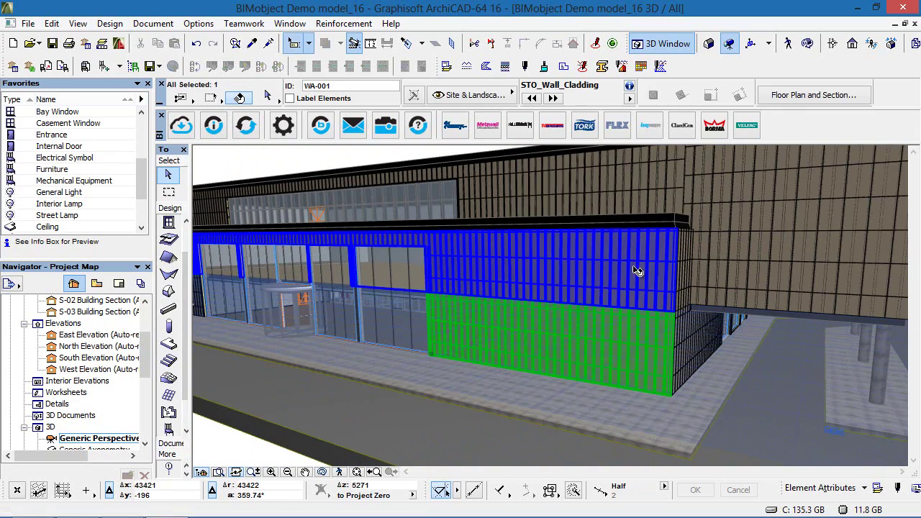
shift+click(637, 270)
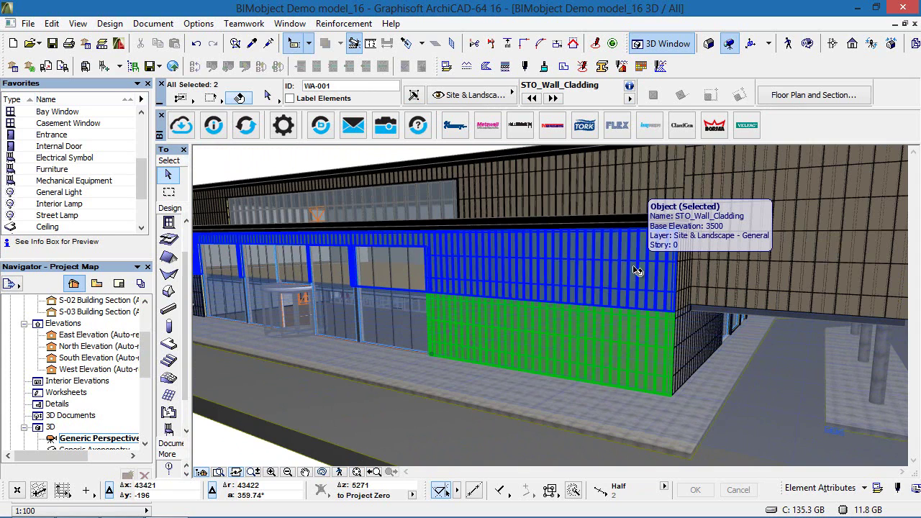
double_click(633, 267)
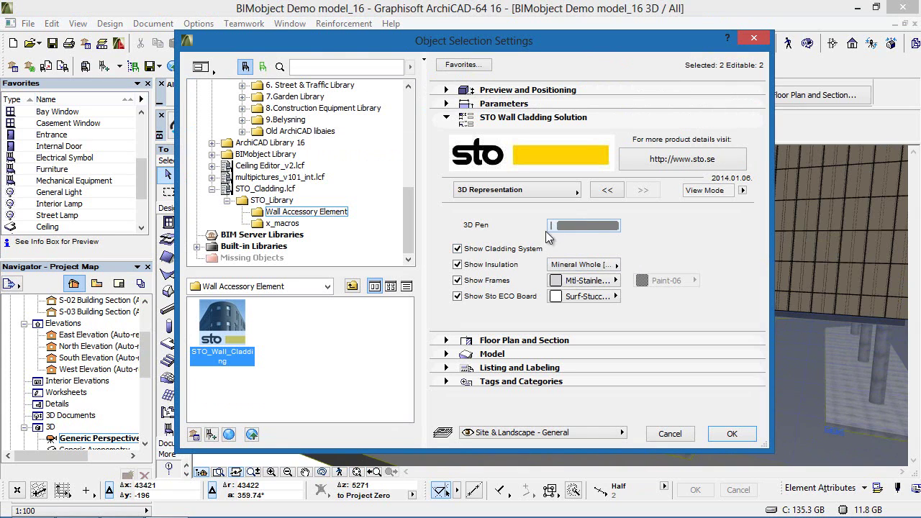
click(456, 251)
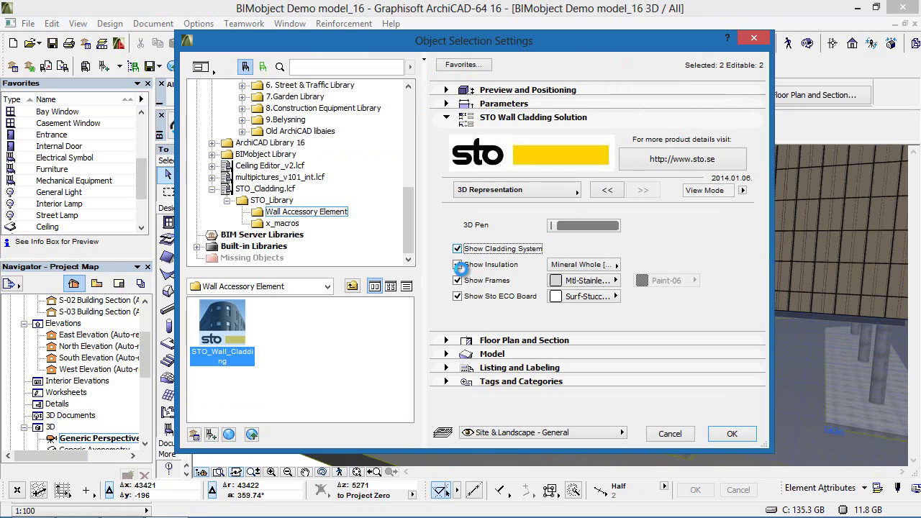
click(459, 265)
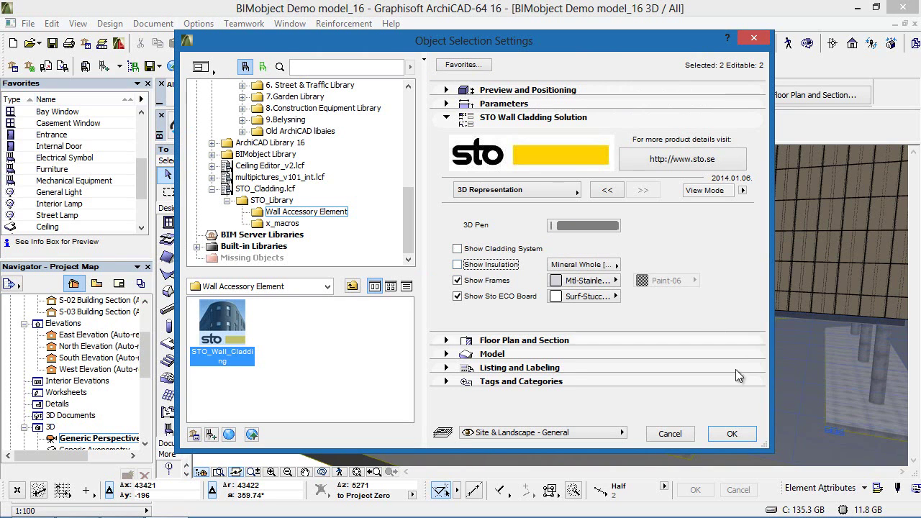
click(732, 433)
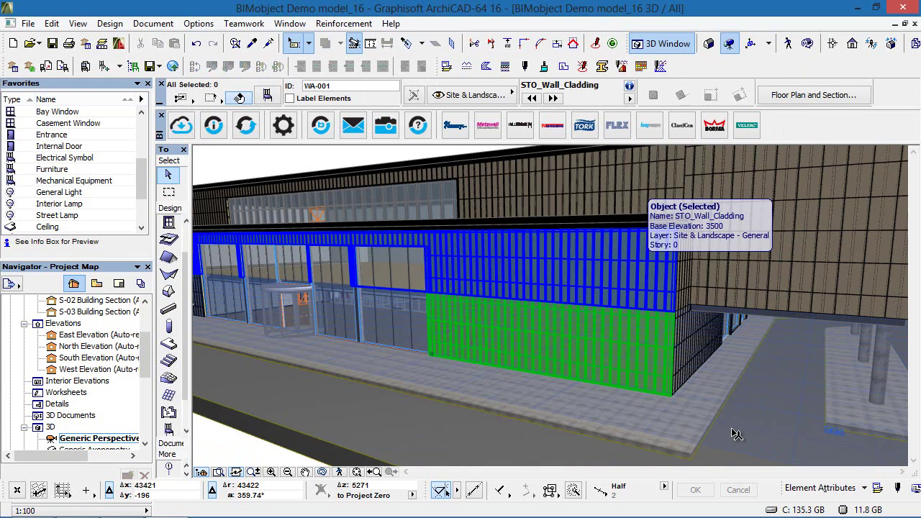
- Examine the exposed frames on the entrance facade and switch both selected claddings to Edit Structure mode
scroll(834, 273, up, 2)
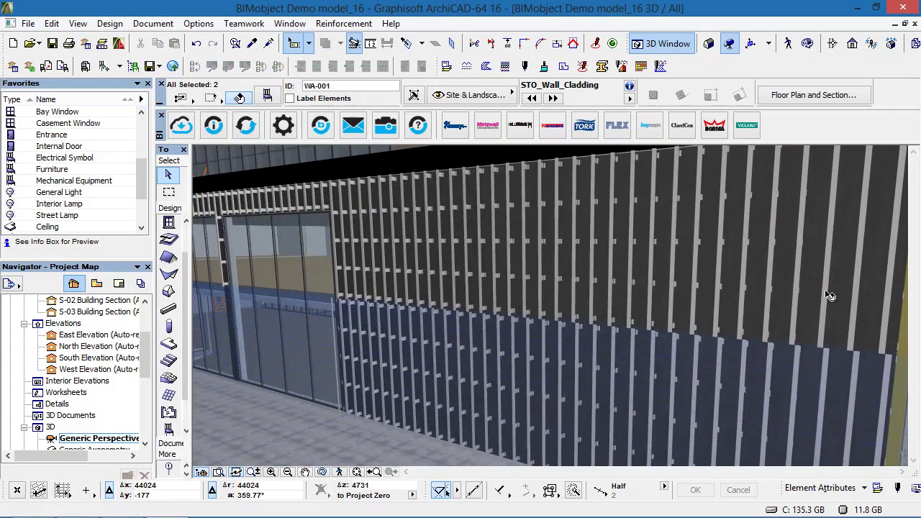
shift+middle_drag(831, 298, 737, 280)
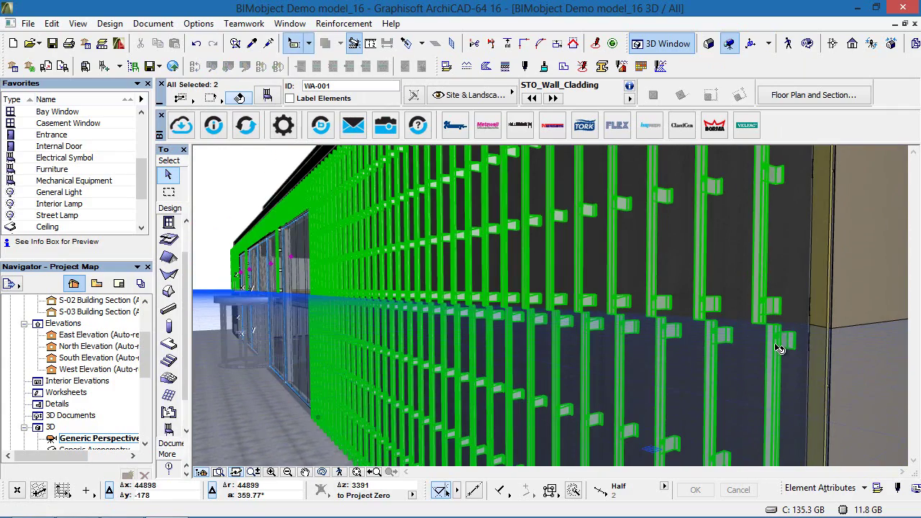
scroll(471, 326, down, 4)
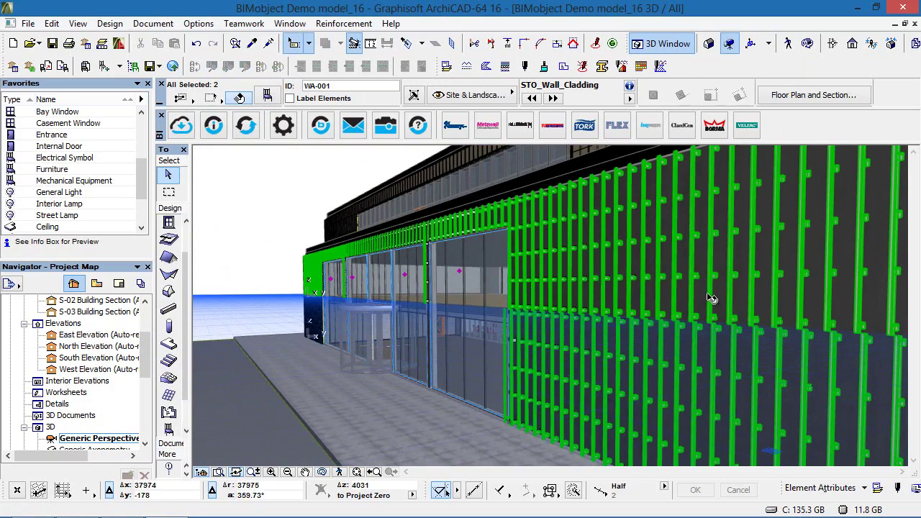
scroll(705, 298, up, 1)
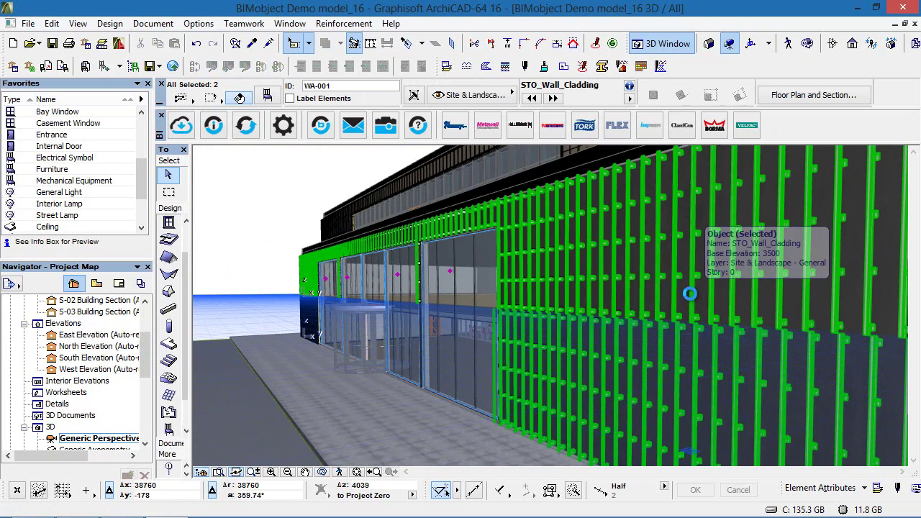
double_click(689, 294)
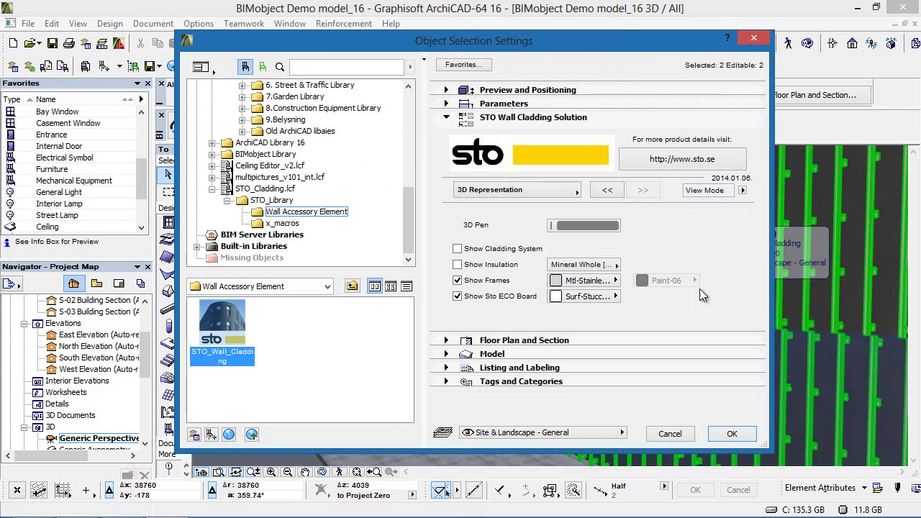
click(744, 191)
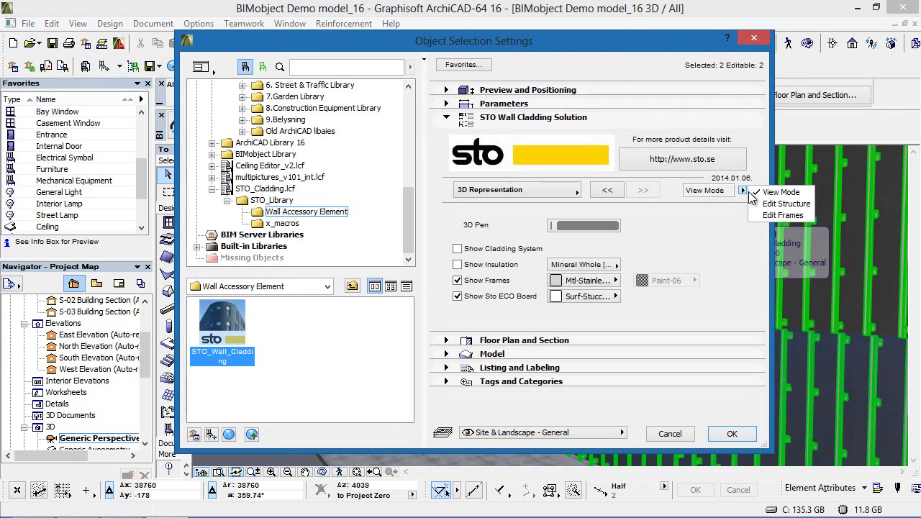
click(800, 204)
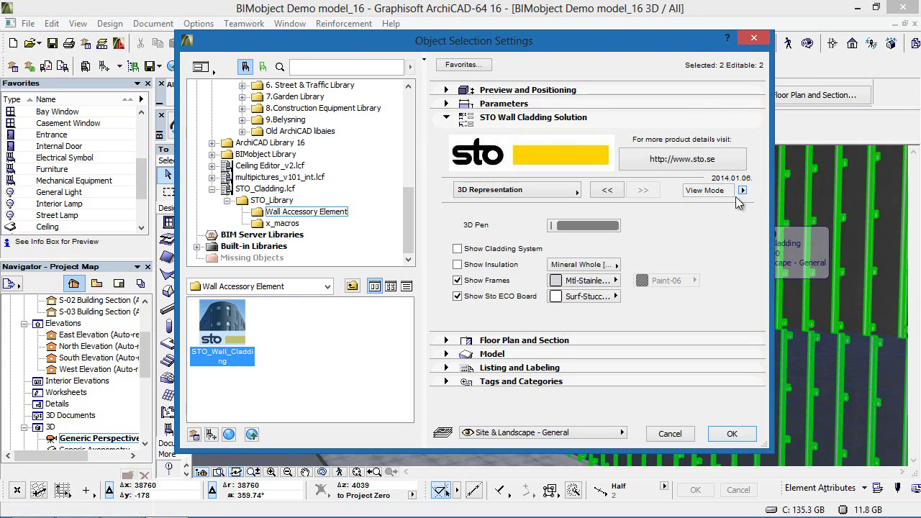
click(732, 434)
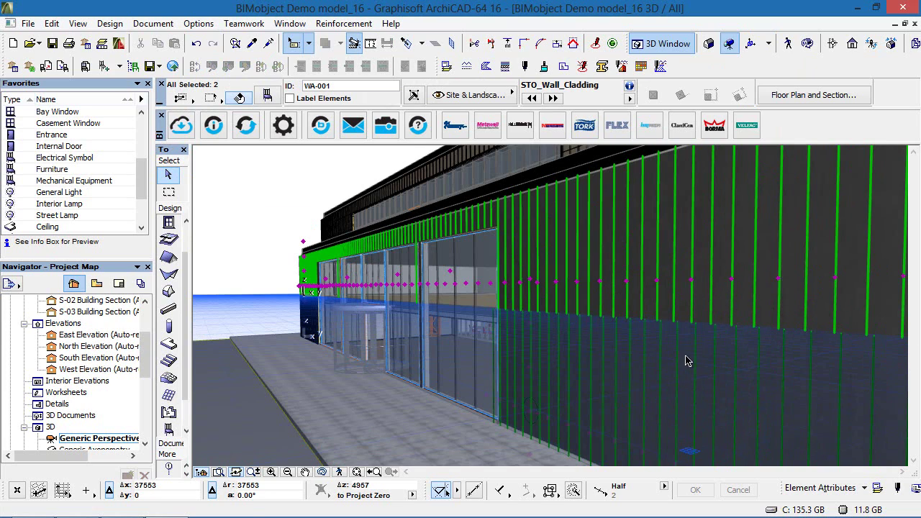
- Try to stretch the raster width of the lower cladding beside the entrance glazing
click(340, 473)
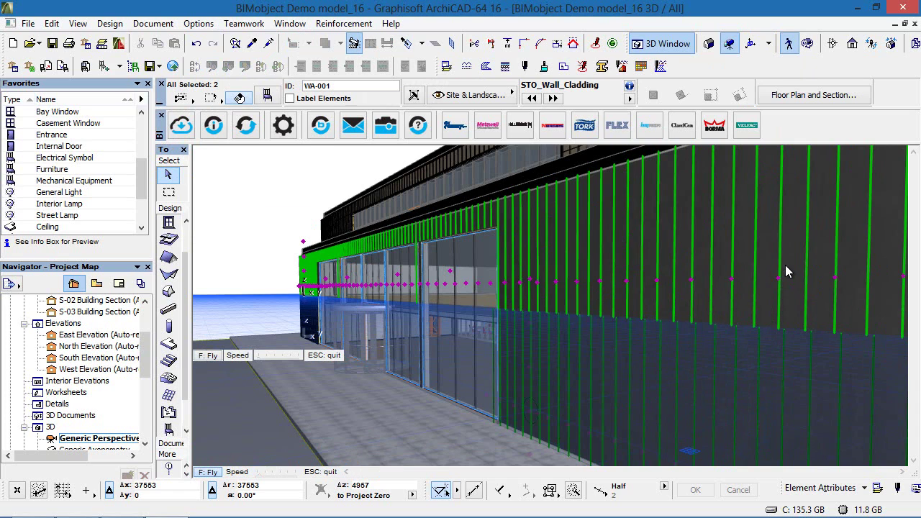
key(Escape)
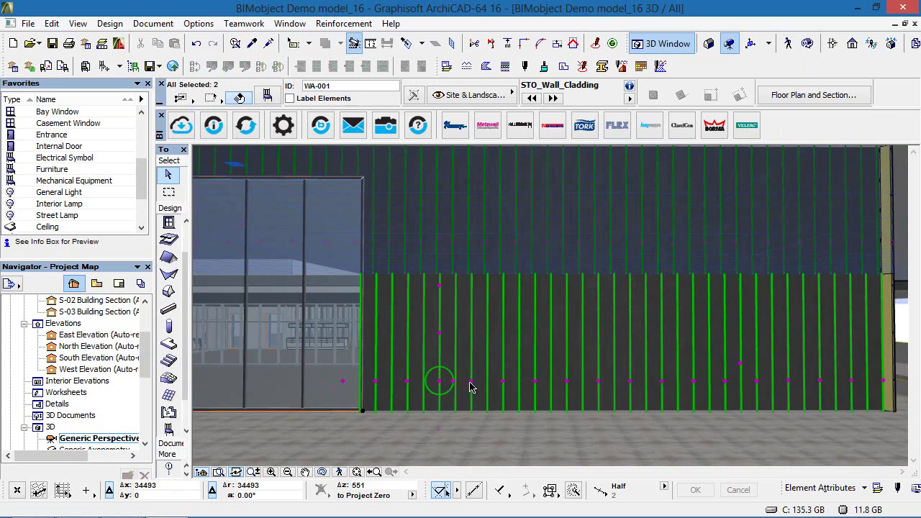
click(506, 388)
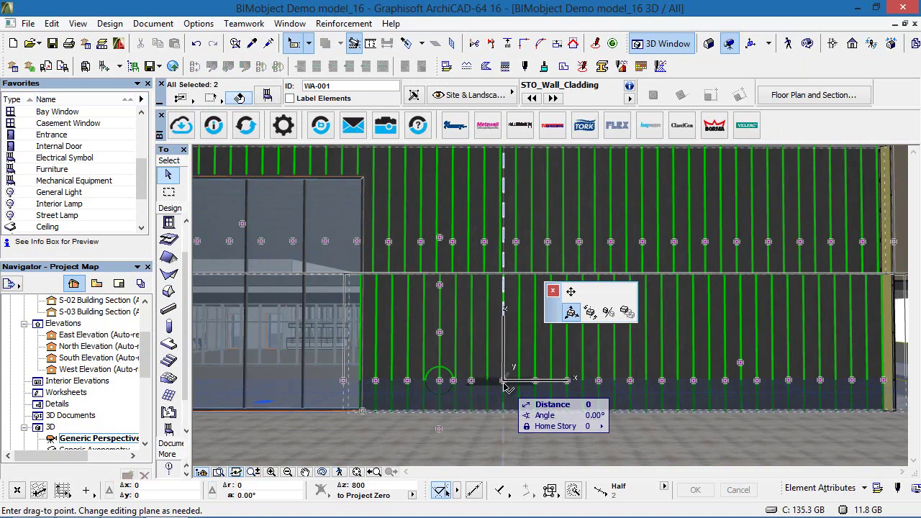
click(569, 295)
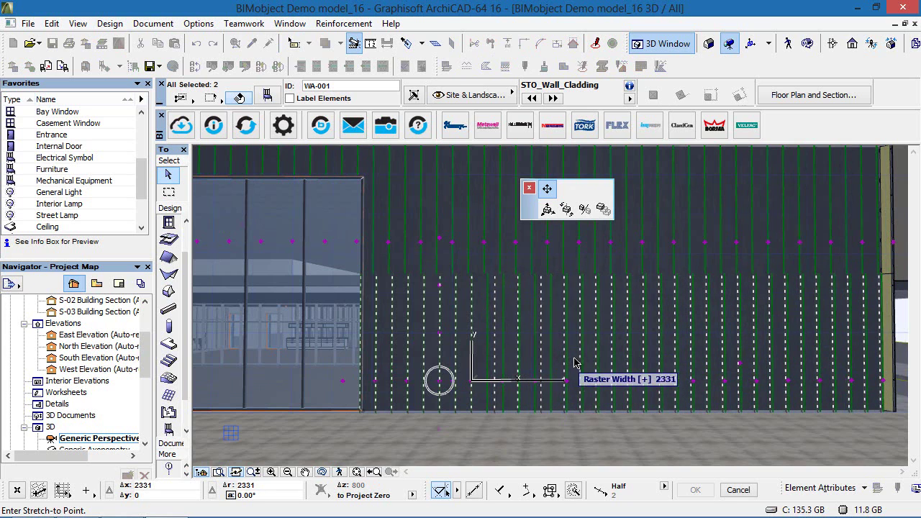
click(506, 371)
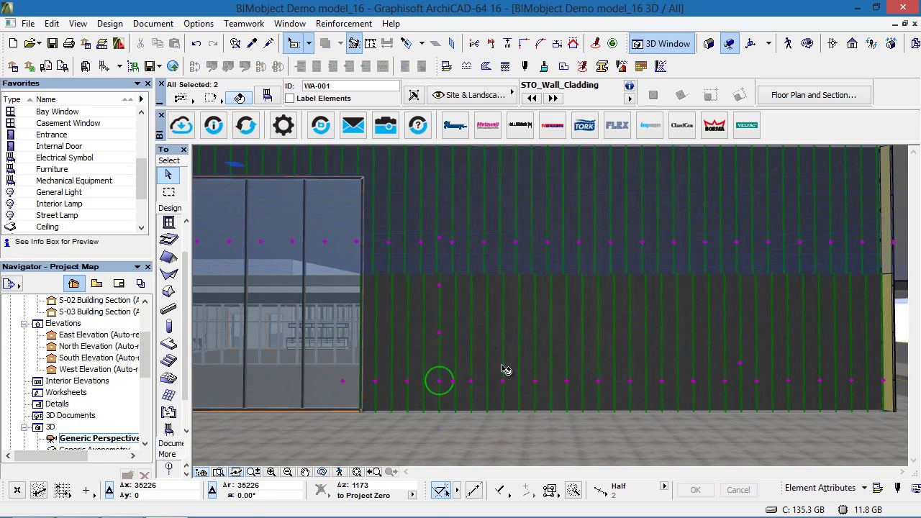
- Move the lower cladding's main raster origin horizontally into line with the upper cladding's raster origin at the far end of the facade
scroll(565, 355, down, 2)
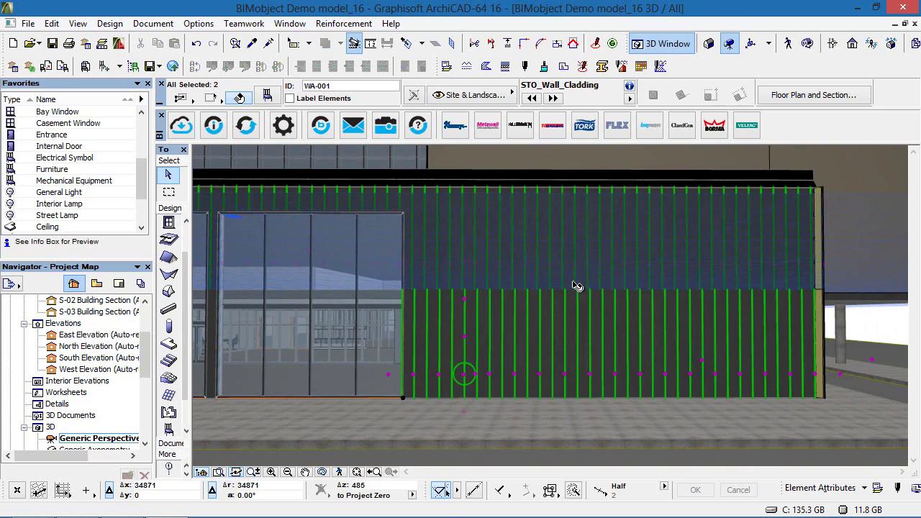
scroll(485, 198, down, 1)
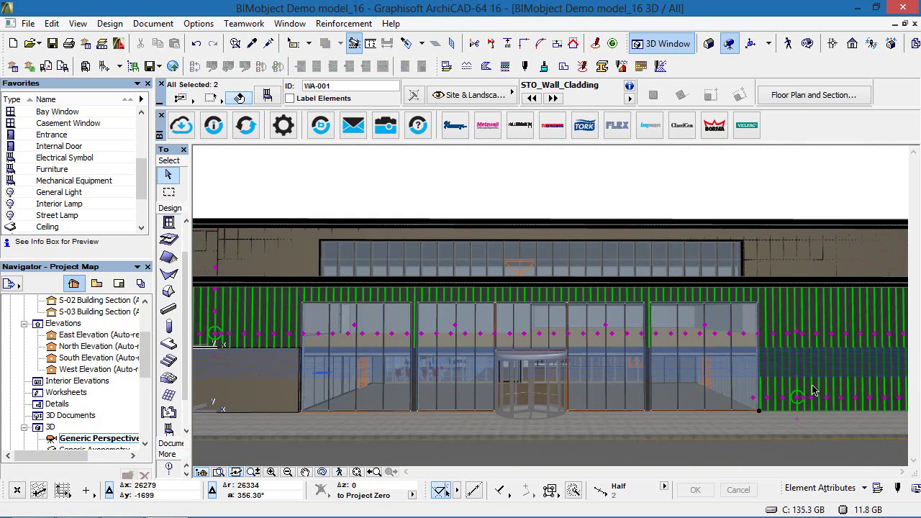
key(space)
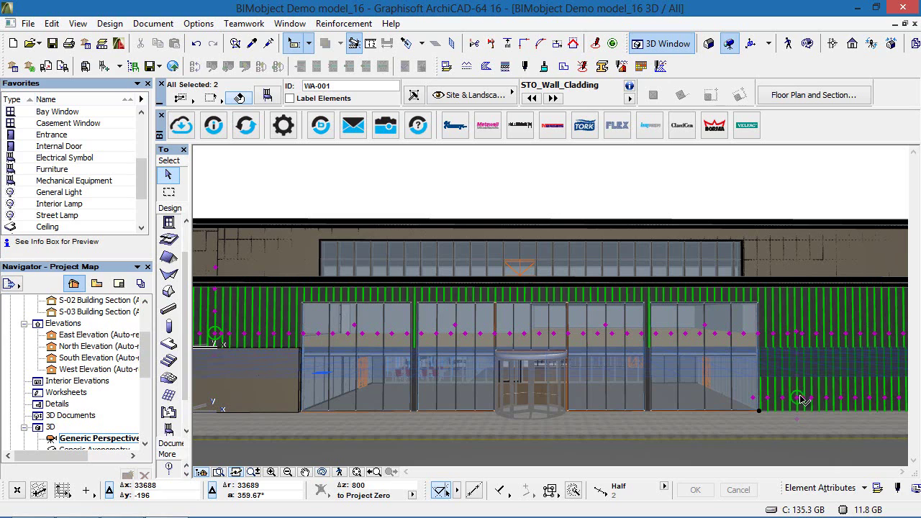
click(802, 403)
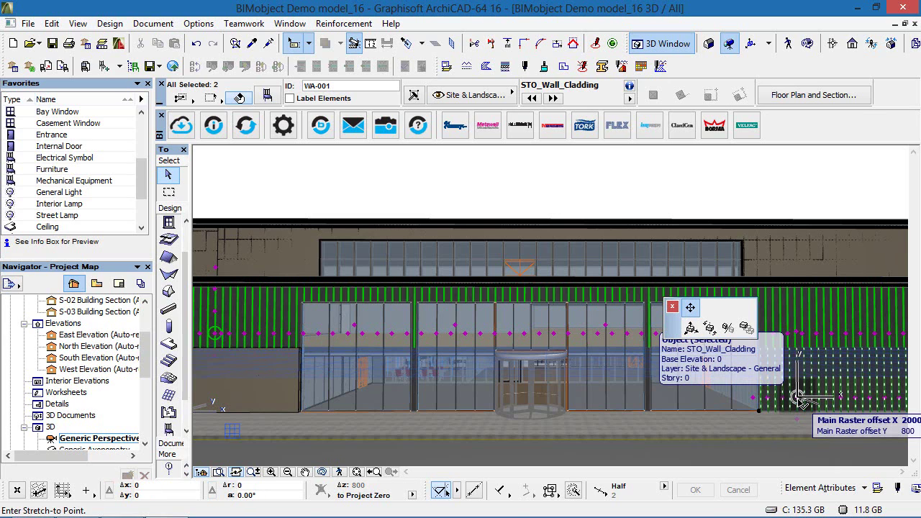
click(610, 395)
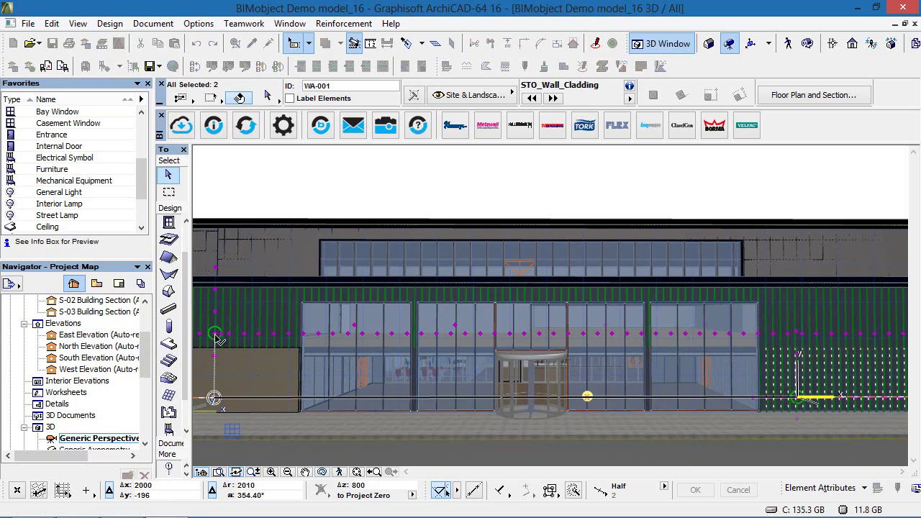
- Switch both selected claddings back to View Mode and deselect them
scroll(220, 335, up, 3)
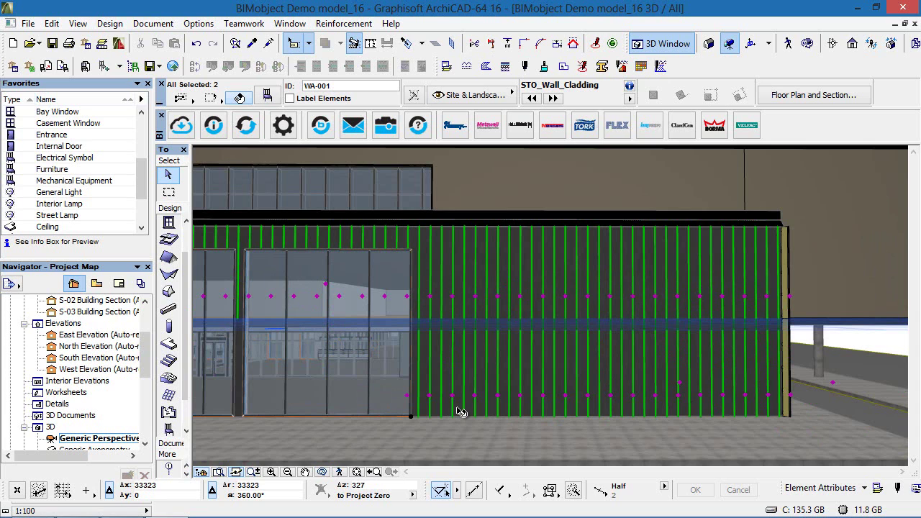
key(ctrl+t)
click(743, 190)
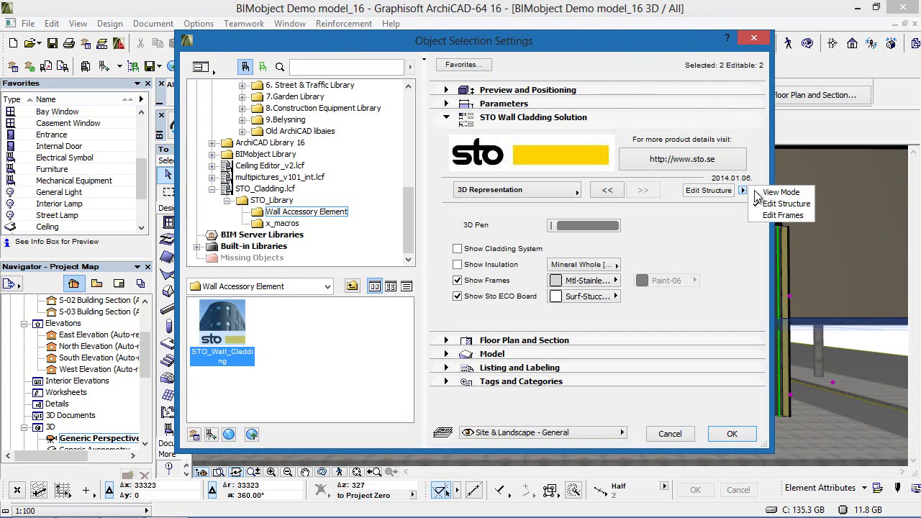
click(777, 192)
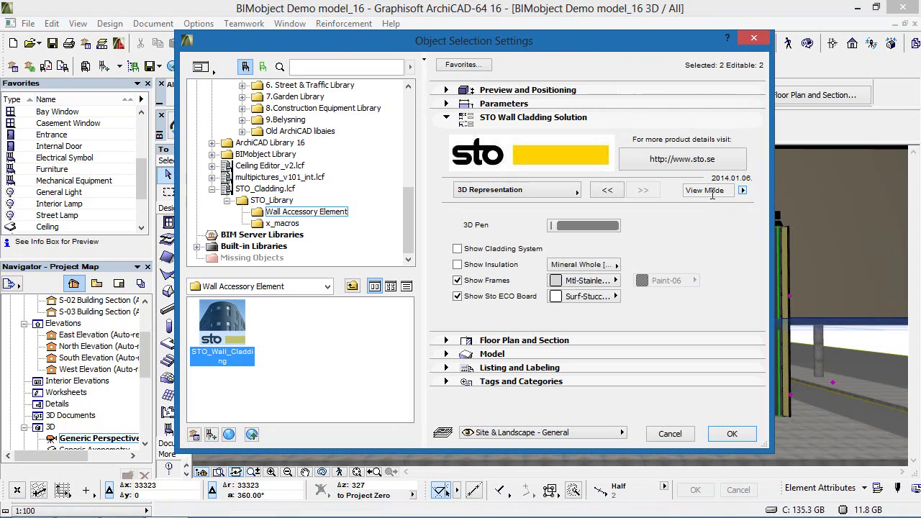
click(731, 434)
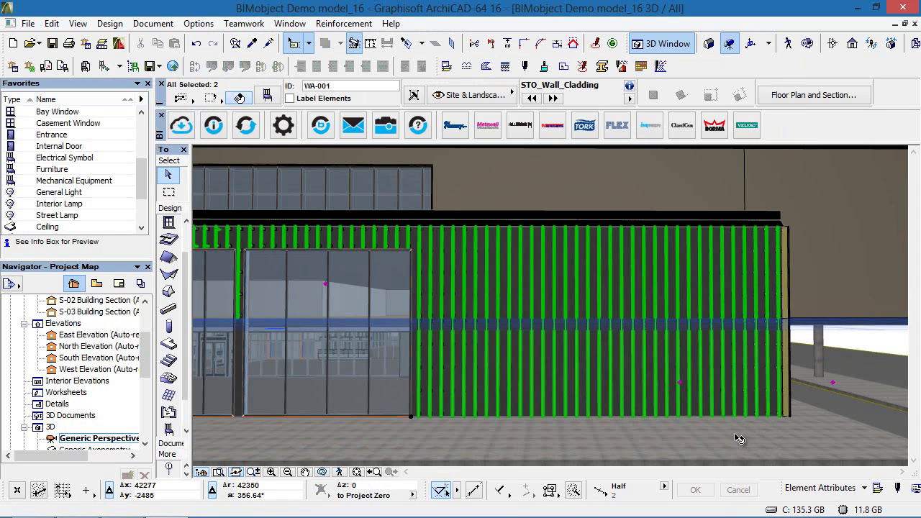
click(835, 347)
- Show the insulation in the 3D representation of both frame-only claddings on the ground-floor entrance facade, then clear the selection
shift+middle_drag(744, 321, 527, 309)
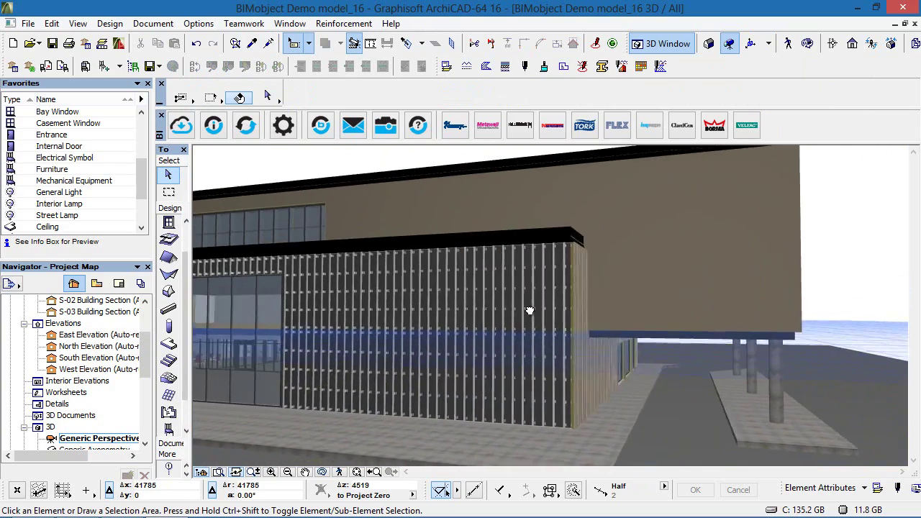
scroll(540, 313, up, 3)
click(565, 353)
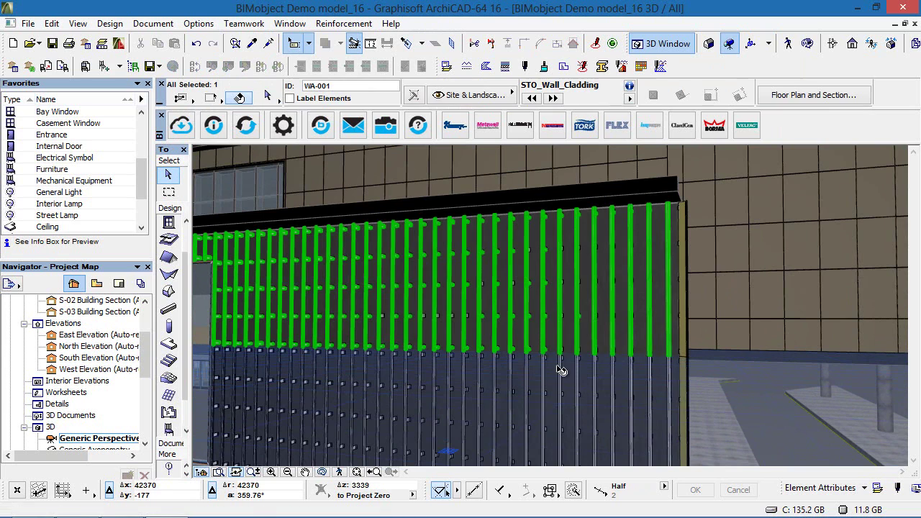
shift+click(560, 372)
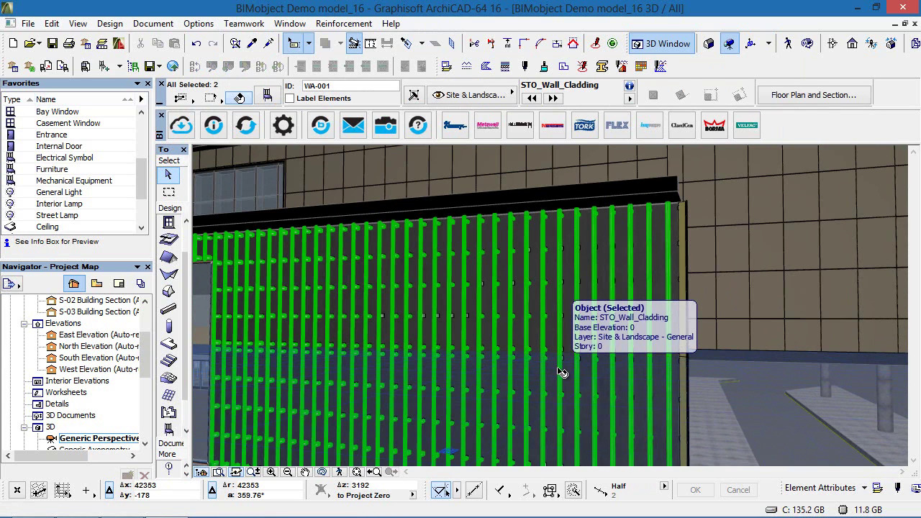
double_click(558, 367)
click(458, 265)
click(731, 434)
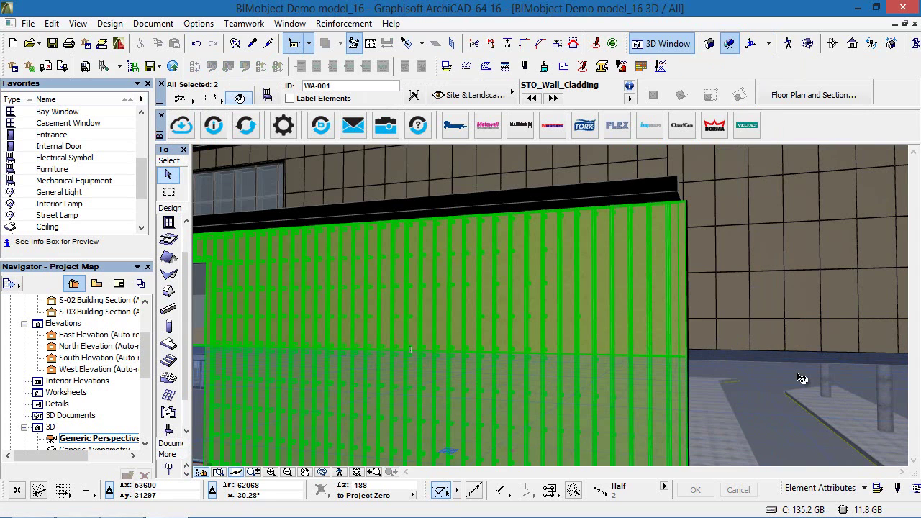
key(Escape)
- Examine the insulation behind the frames on the entrance facade and the cladding edges around the large window opening
shift+middle_drag(663, 337, 594, 257)
shift+middle_drag(581, 309, 778, 270)
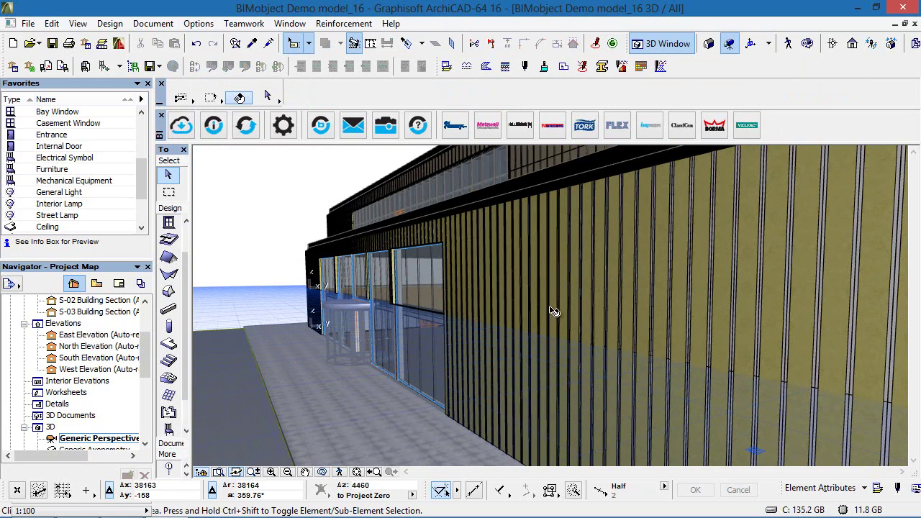
shift+middle_drag(622, 373, 753, 372)
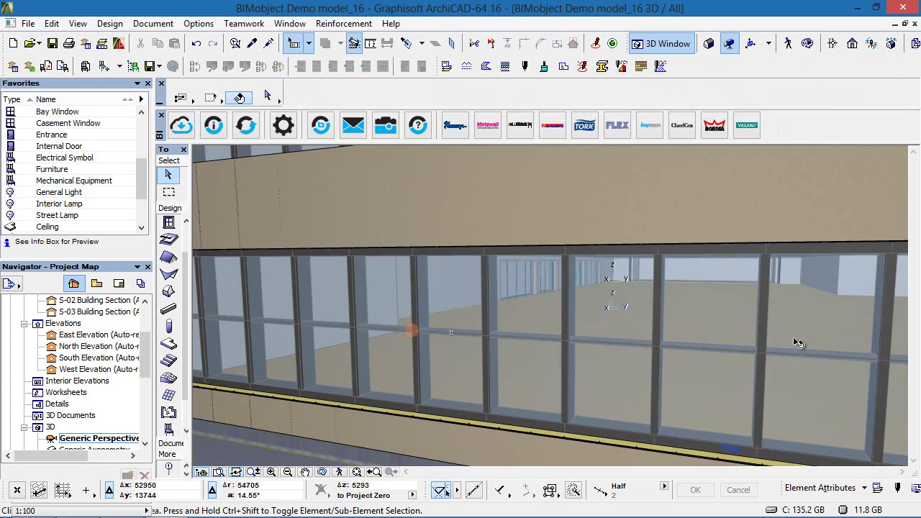
shift+middle_drag(580, 313, 386, 407)
shift+middle_drag(524, 322, 582, 257)
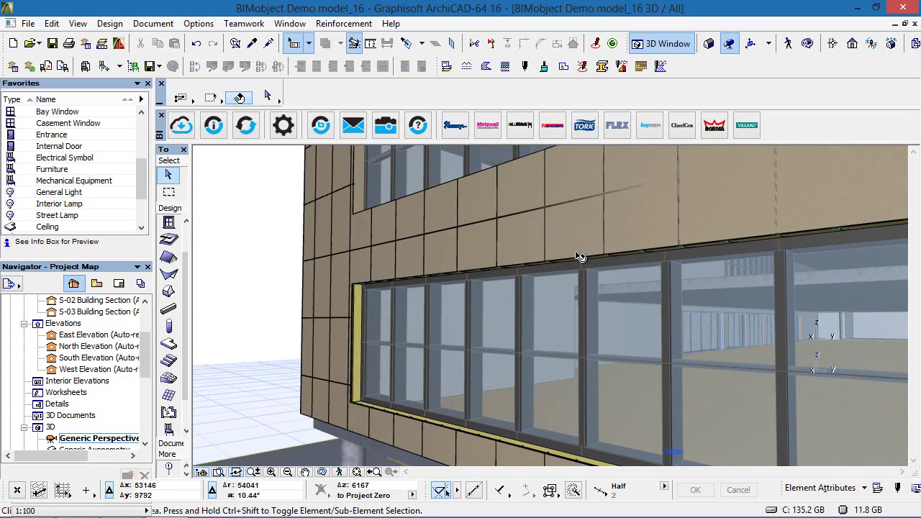
- Set the sill depth of the upper-floor cladding's second window opening (1211 x 210 cm) to 250
click(580, 257)
shift+middle_drag(585, 374, 581, 379)
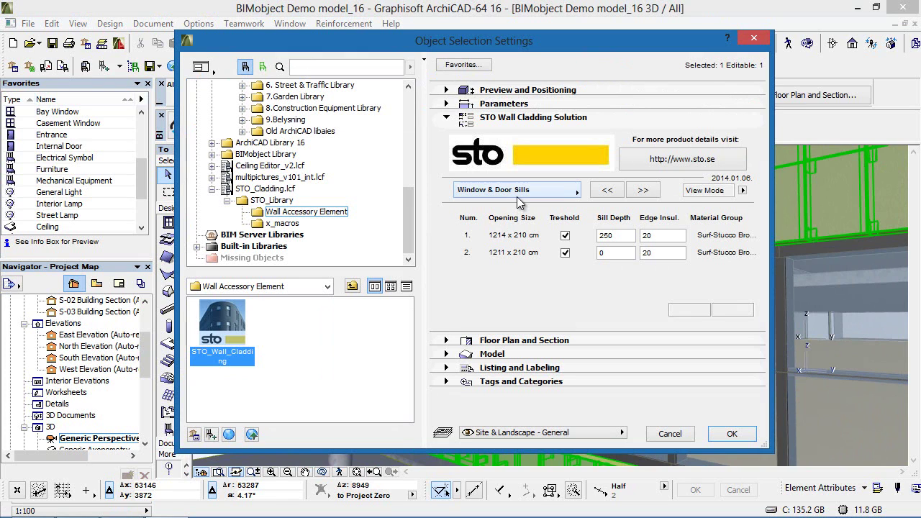
click(517, 195)
click(724, 232)
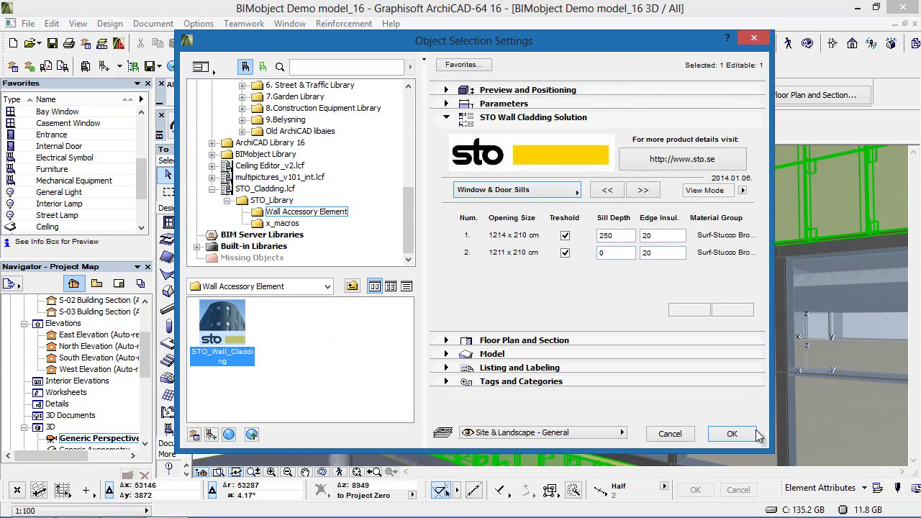
click(621, 256)
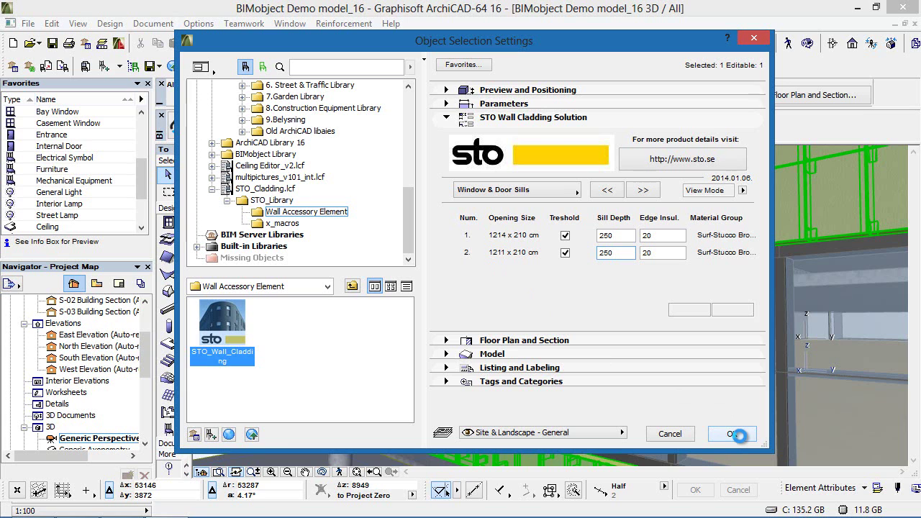
click(739, 434)
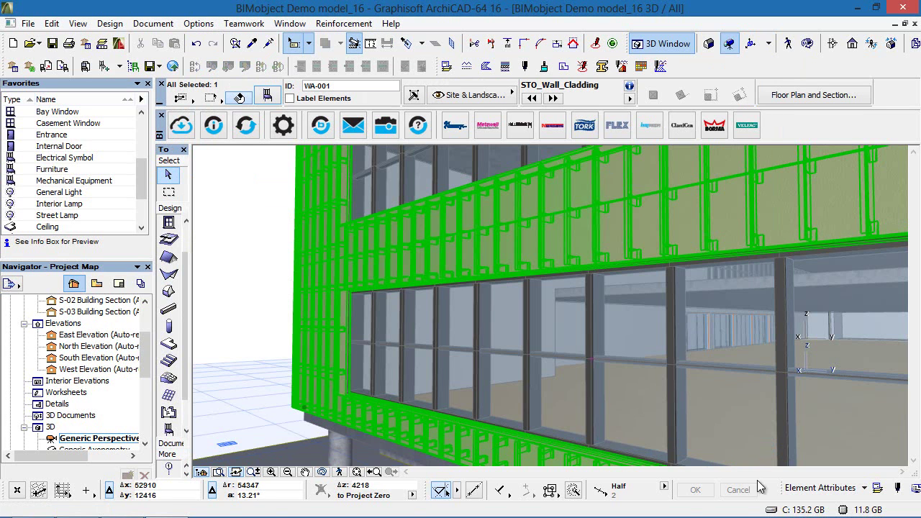
- Stretch the cladding's sill depth at the lower window opening to the corner of the window frame, then clear the selection
click(257, 333)
shift+middle_drag(575, 327, 585, 361)
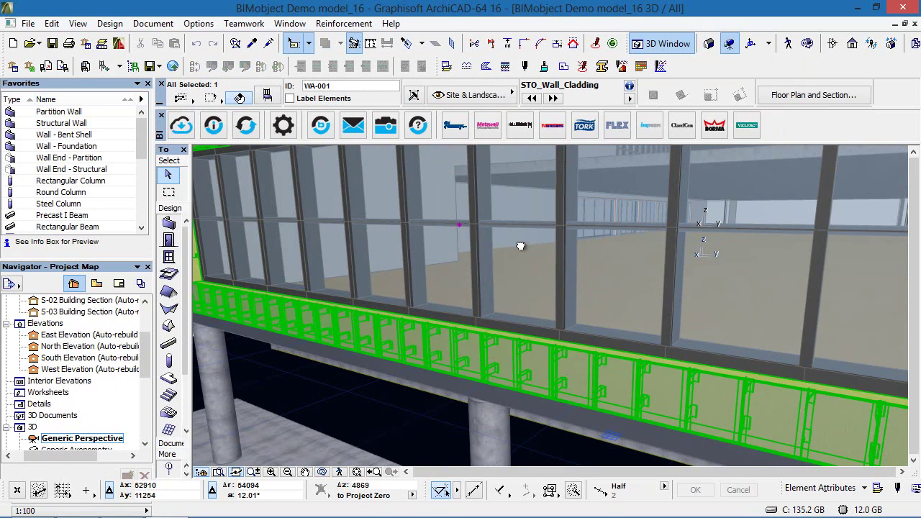
shift+middle_drag(521, 246, 560, 355)
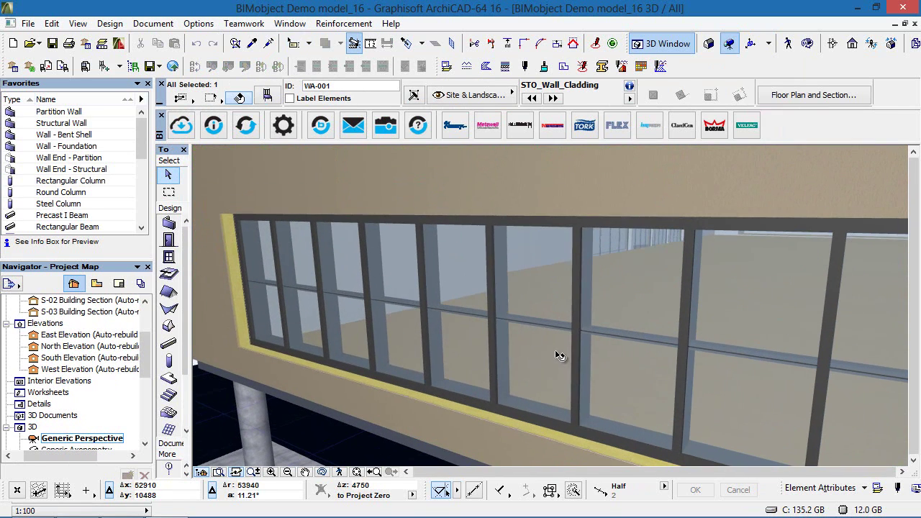
click(566, 337)
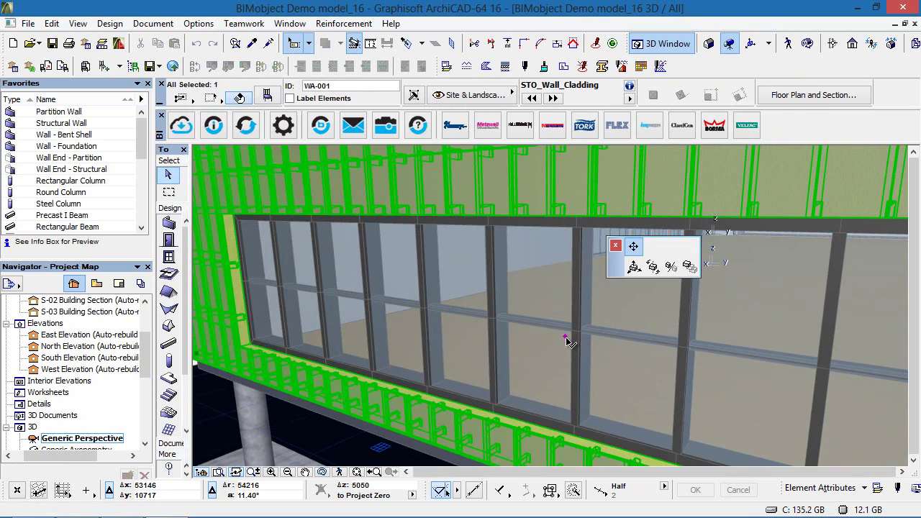
click(252, 348)
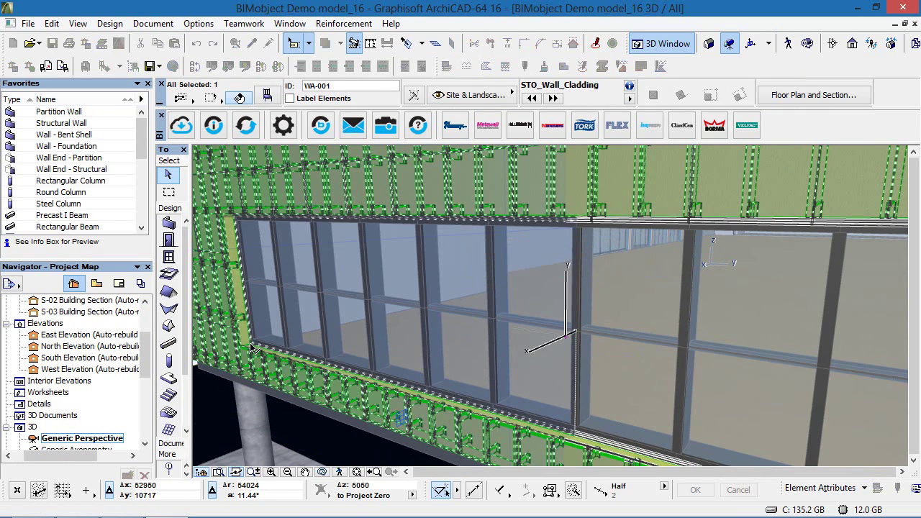
key(Escape)
- Hide the insulation in the 3D representation of the lower ground-floor cladding beside the entrance
shift+middle_drag(279, 372, 630, 272)
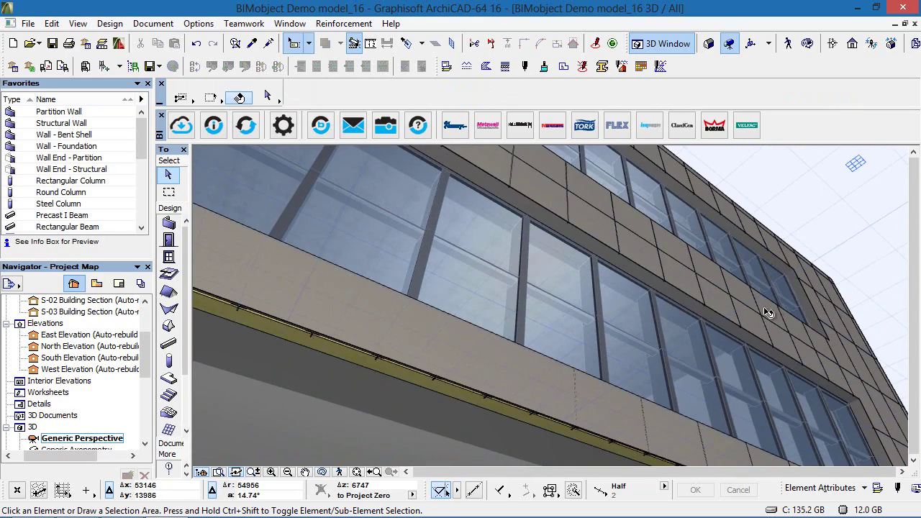
shift+middle_drag(773, 315, 533, 329)
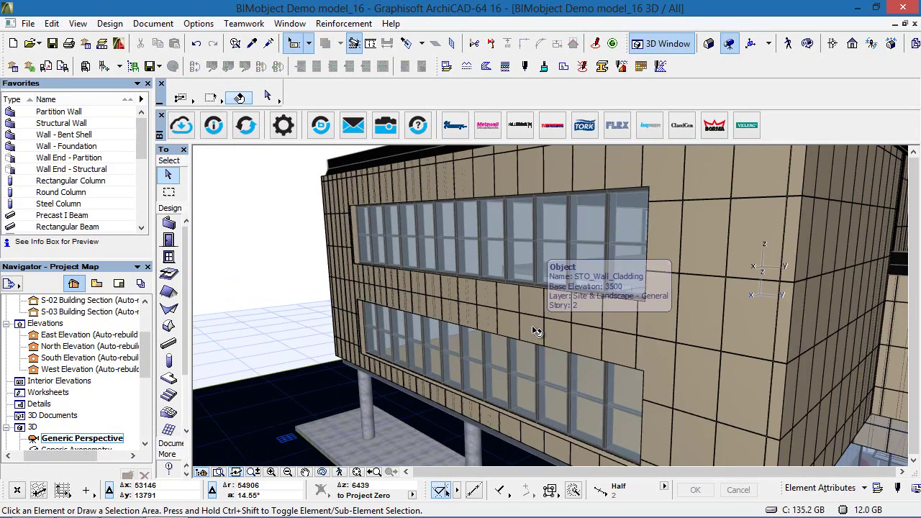
click(533, 329)
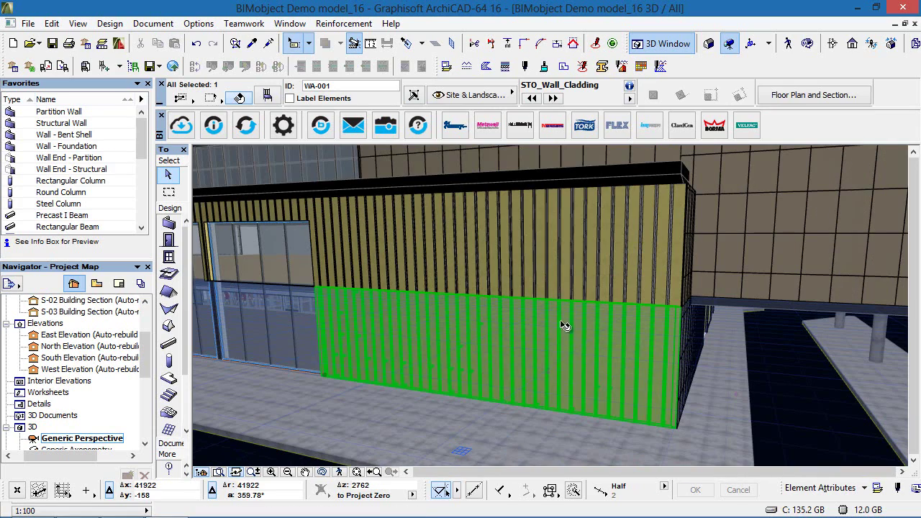
scroll(543, 314, up, 3)
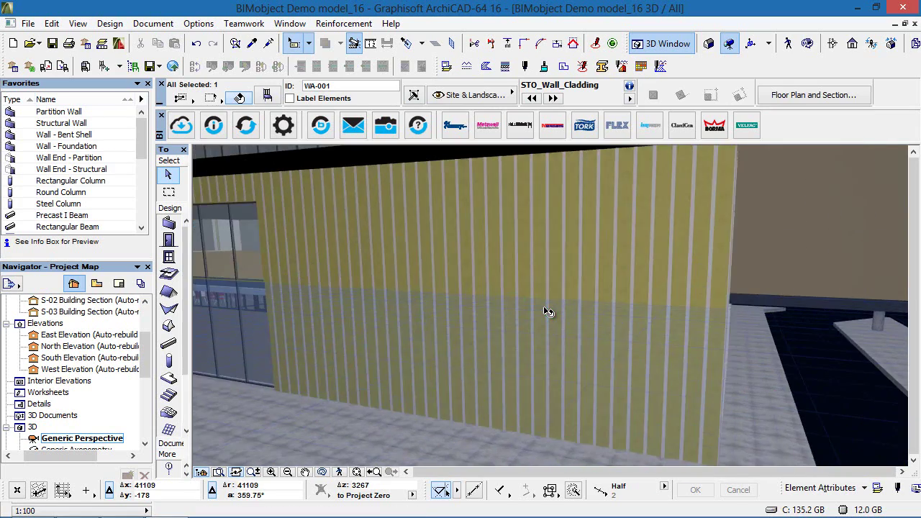
mouse_move(535, 351)
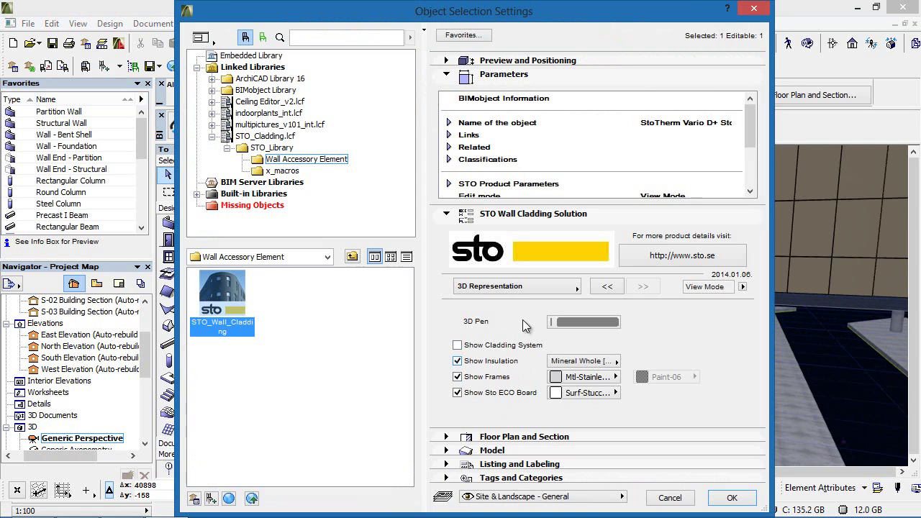
click(483, 363)
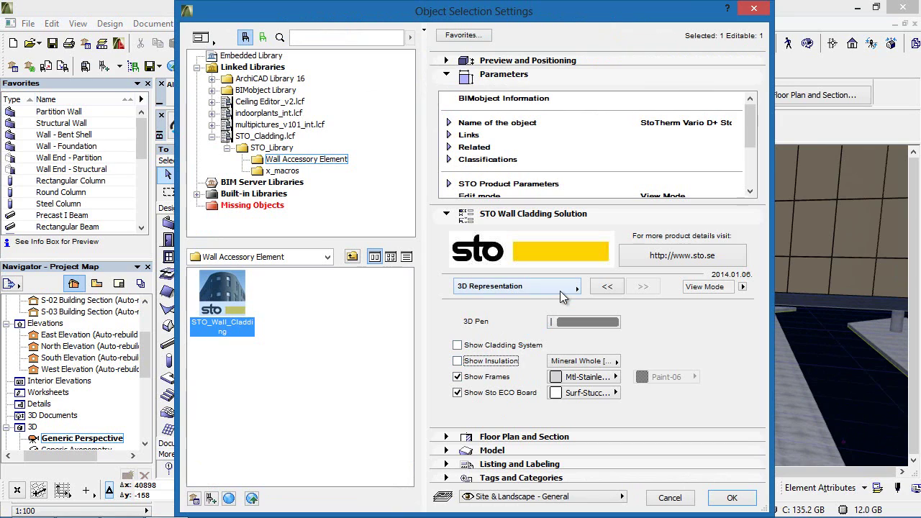
- Switch the lower ground-floor cladding to Edit Structure mode in its geometry settings
click(561, 289)
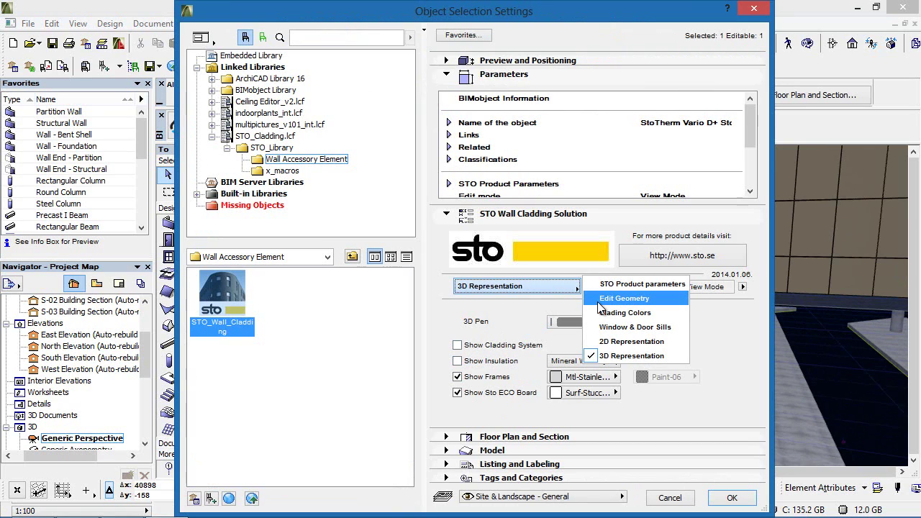
click(623, 298)
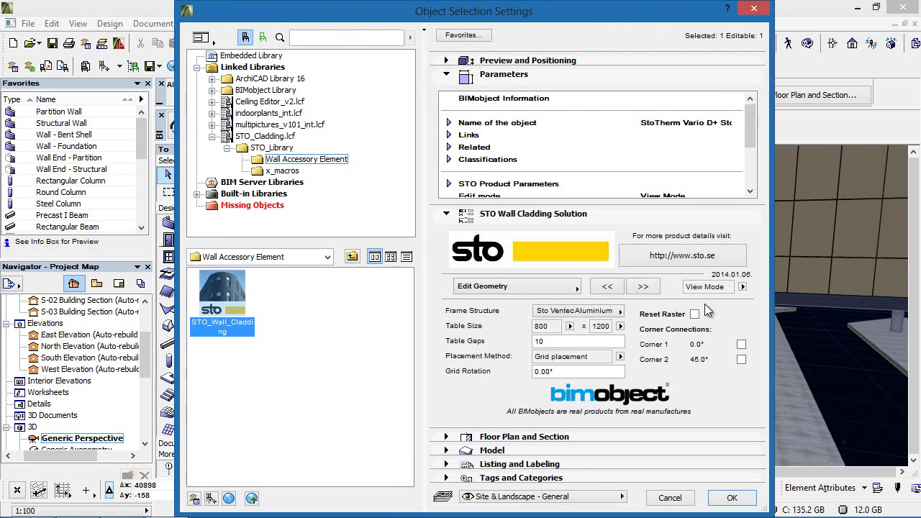
click(743, 286)
click(774, 300)
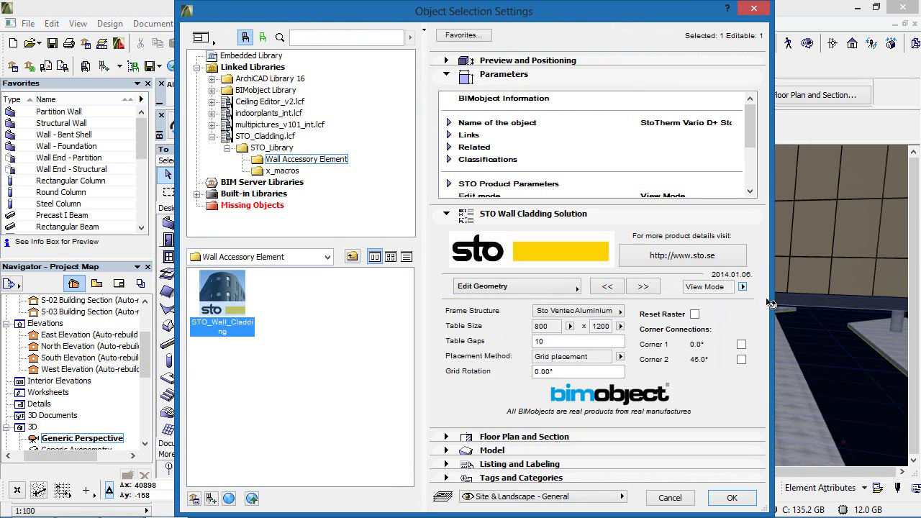
click(741, 500)
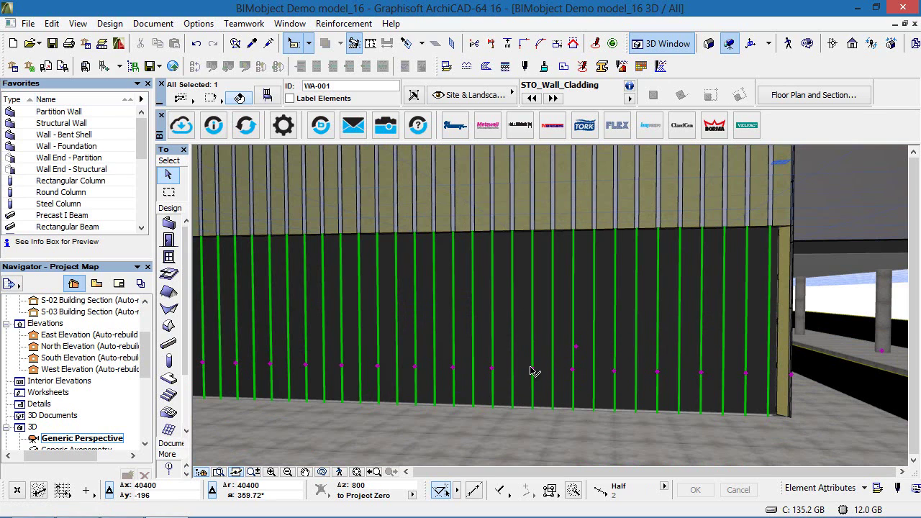
- Try uneven frame spacing on the lower cladding by moving three raster nodes horizontally, the first to a raster width of about 1325
click(272, 367)
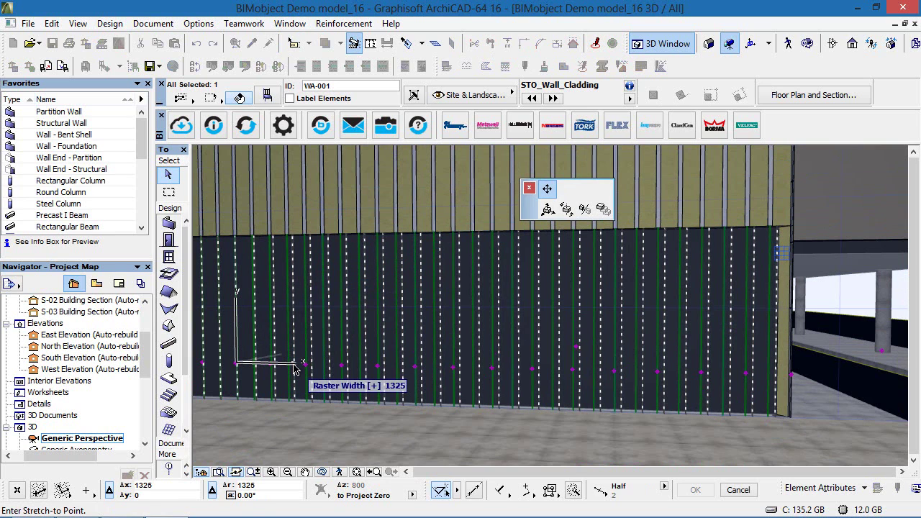
click(294, 366)
click(341, 370)
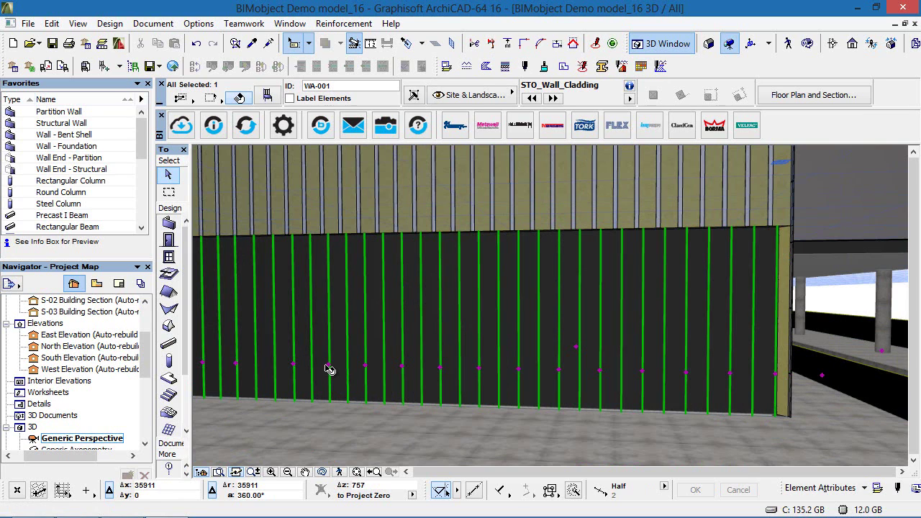
click(329, 368)
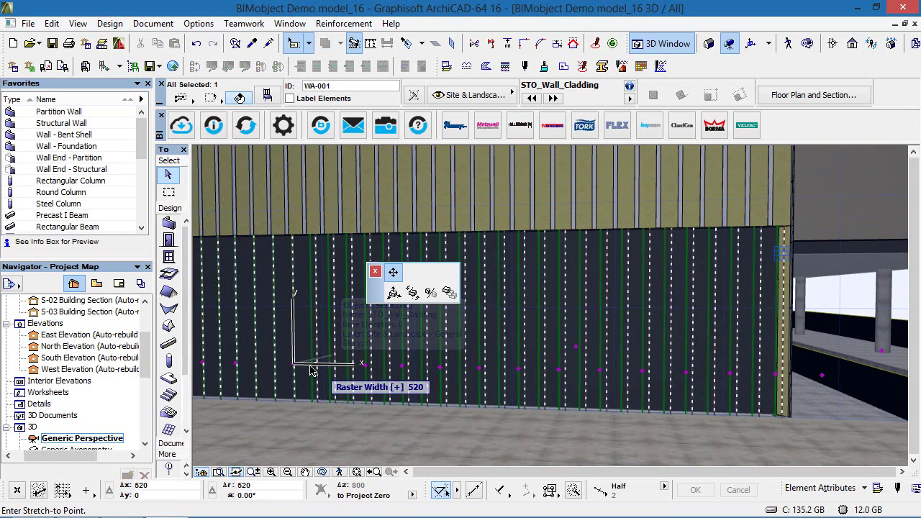
click(374, 372)
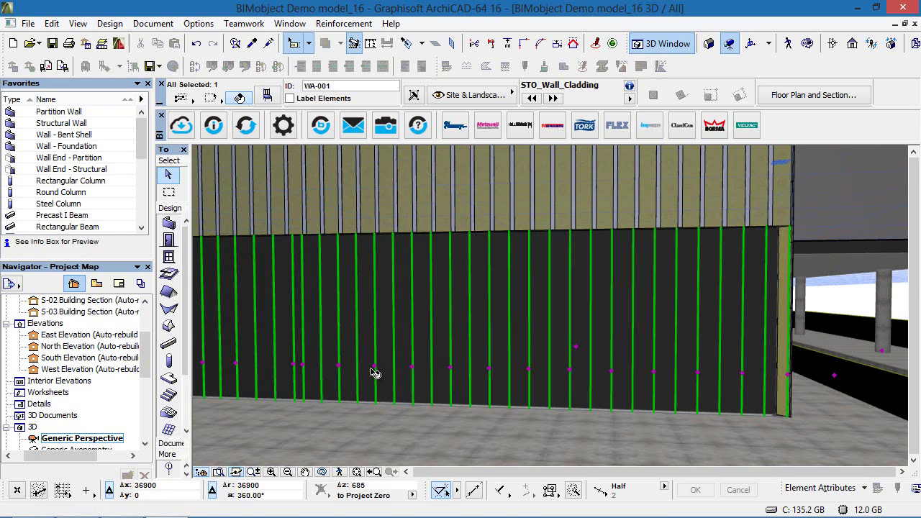
click(373, 372)
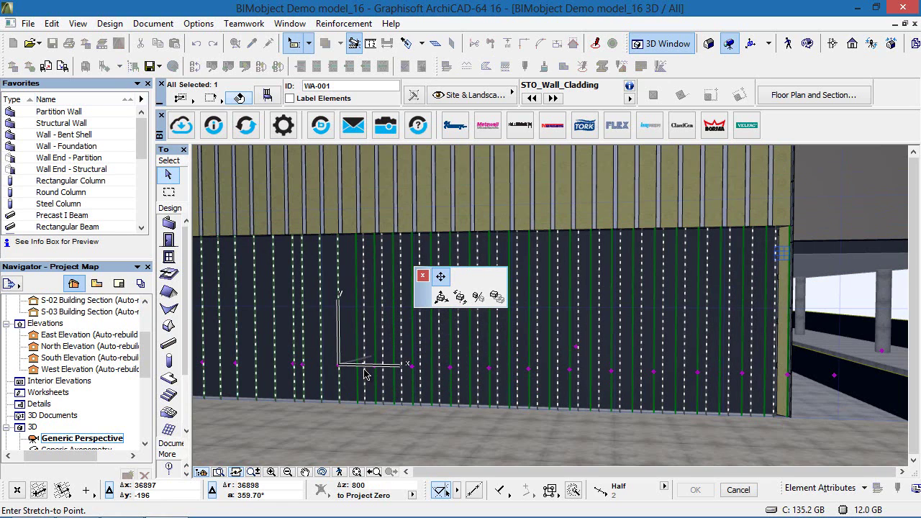
click(364, 373)
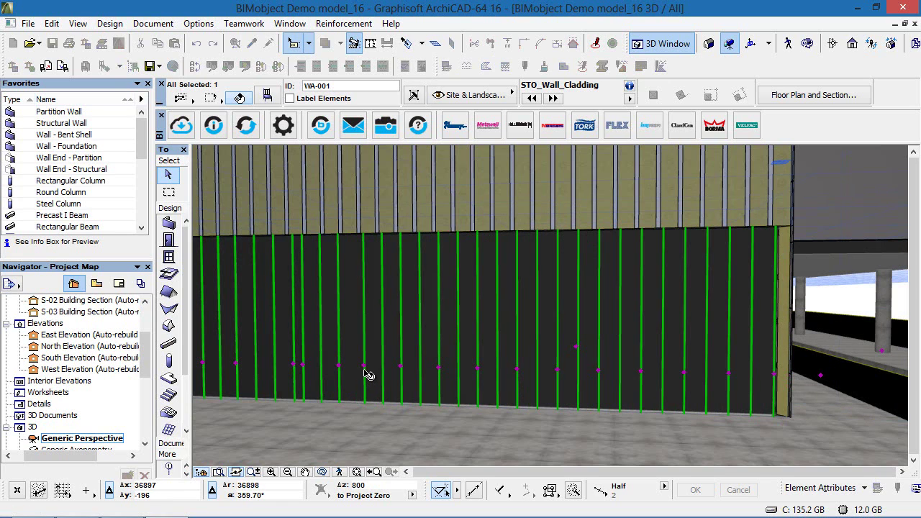
- Reset the raster of the lower ground-floor cladding
middle_drag(426, 346, 549, 345)
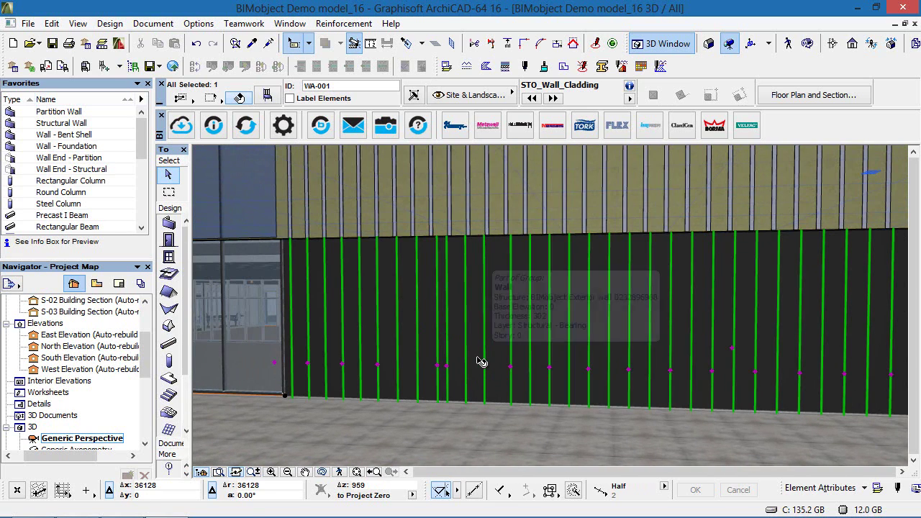
mouse_move(480, 365)
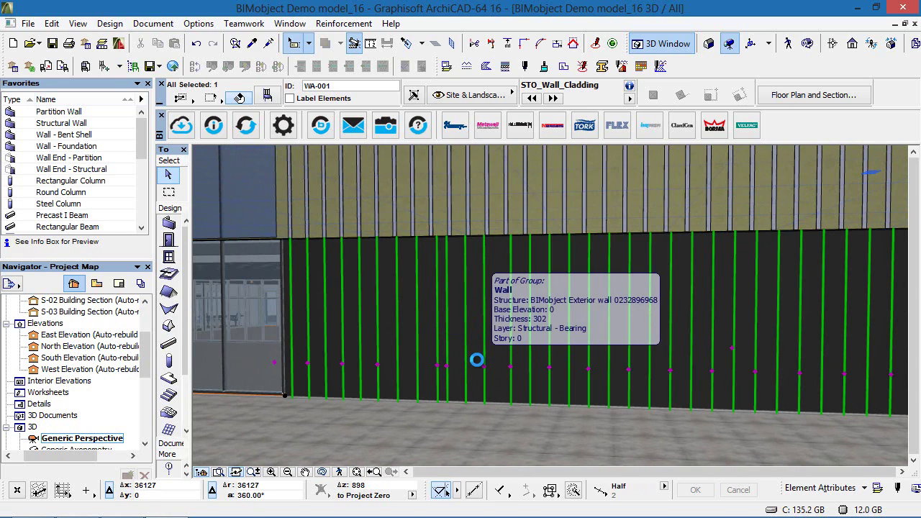
double_click(509, 356)
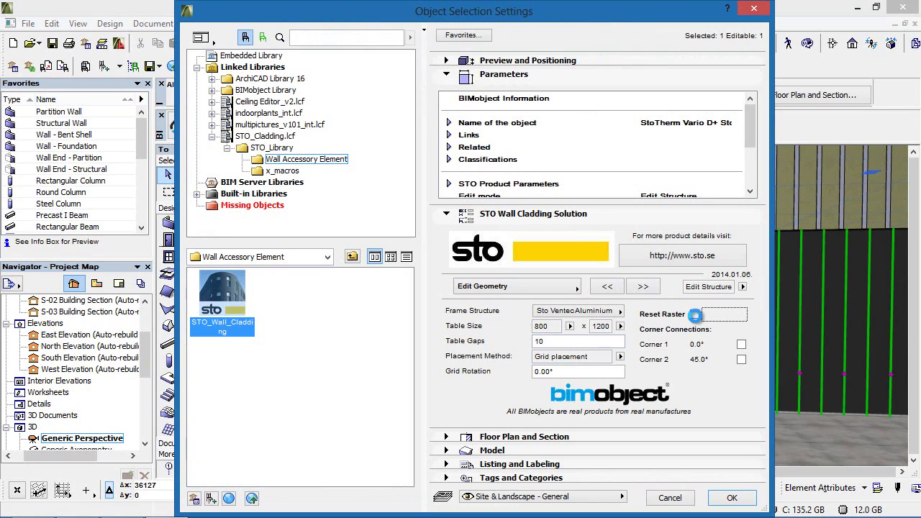
click(727, 497)
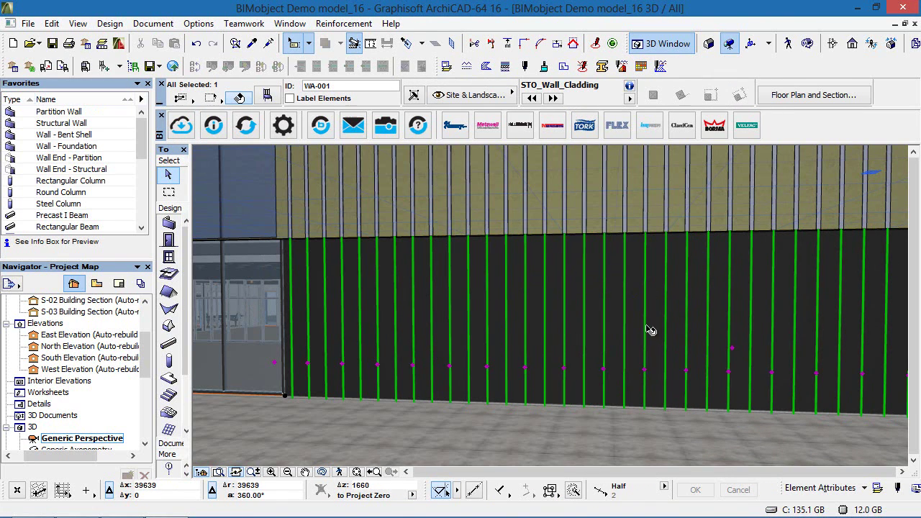
- Remove the last vertical frame profile at the lower cladding's corner by rotating its circular control to the crossed box
scroll(646, 325, down, 1)
middle_drag(745, 348, 713, 351)
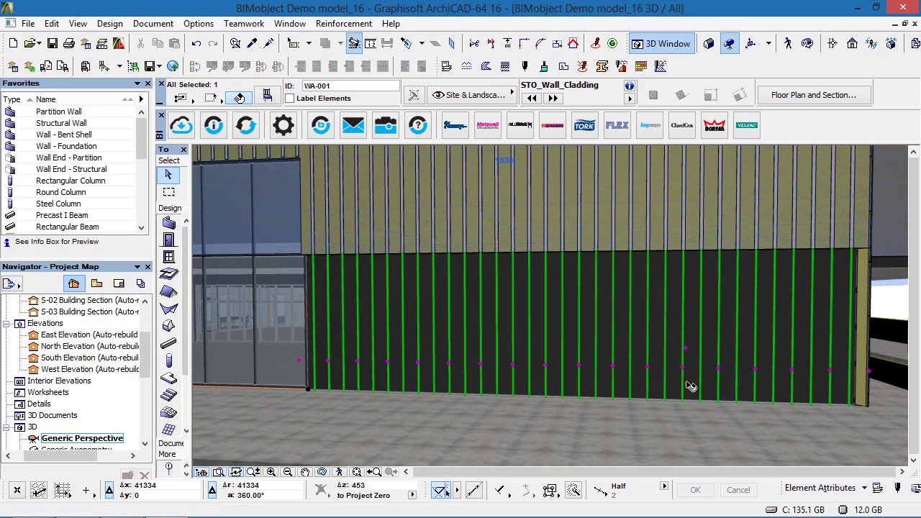
scroll(703, 341, up, 1)
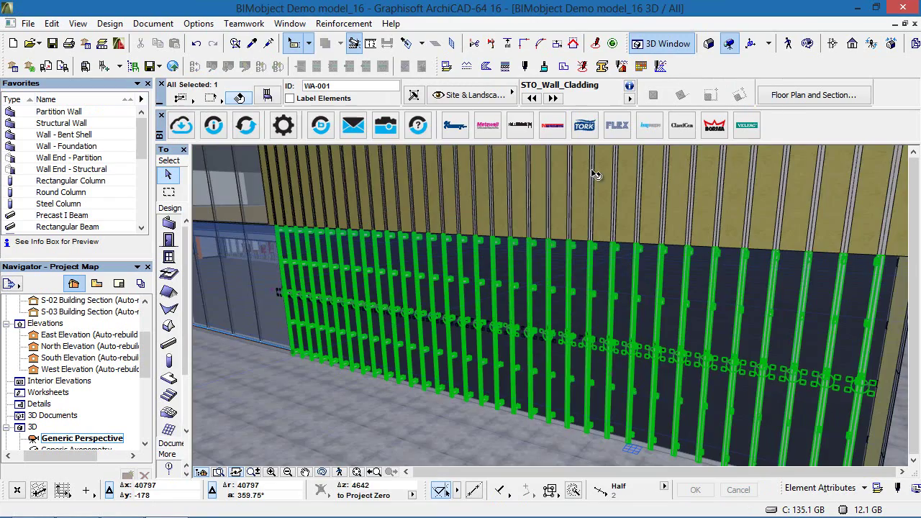
scroll(749, 373, up, 3)
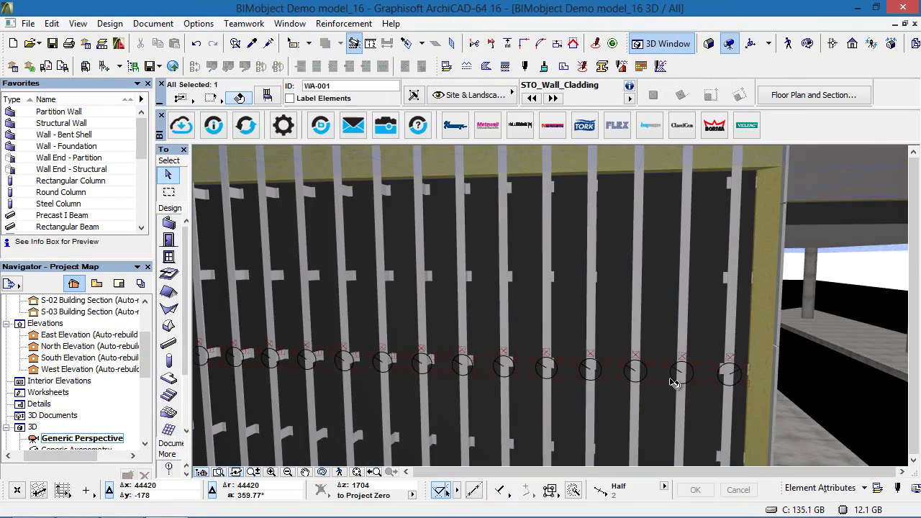
scroll(748, 373, up, 4)
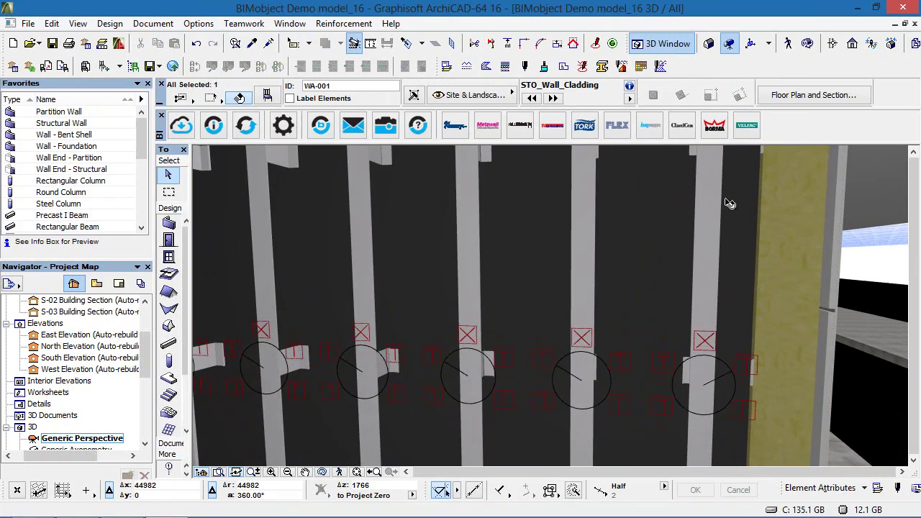
scroll(716, 367, down, 3)
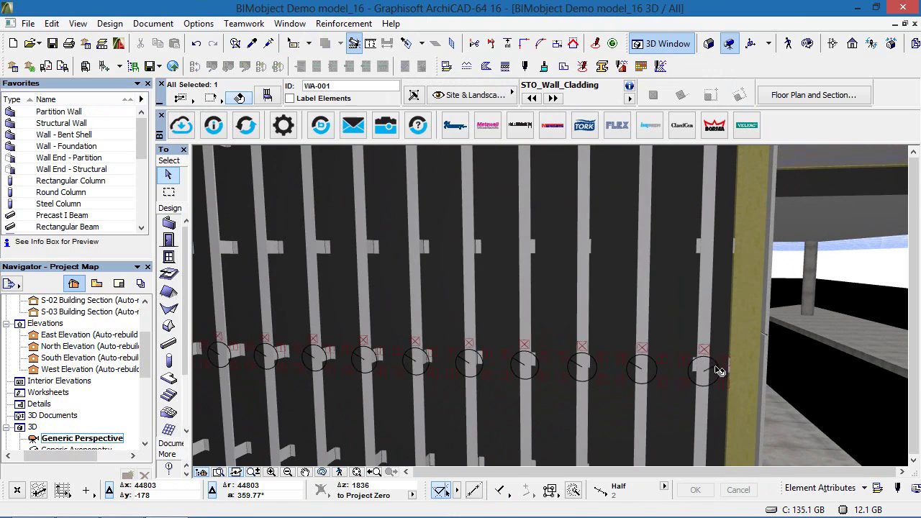
click(720, 369)
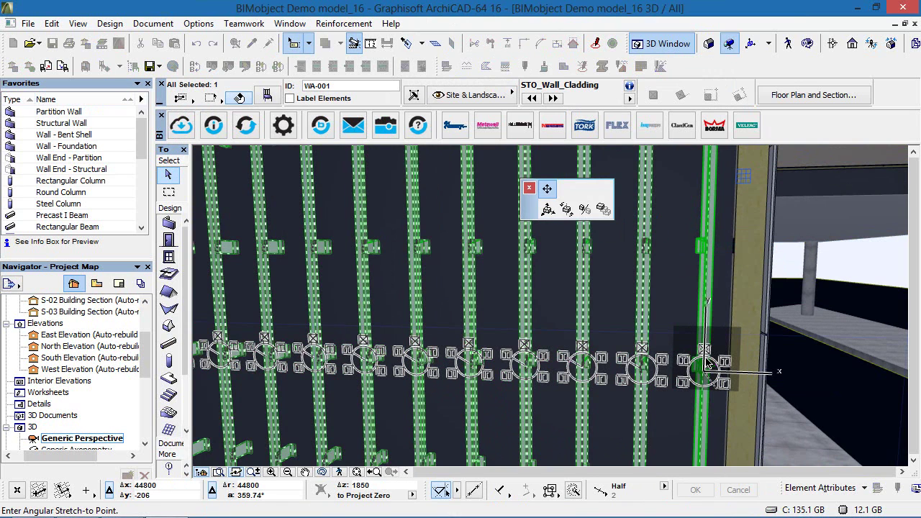
click(707, 364)
scroll(660, 370, up, 2)
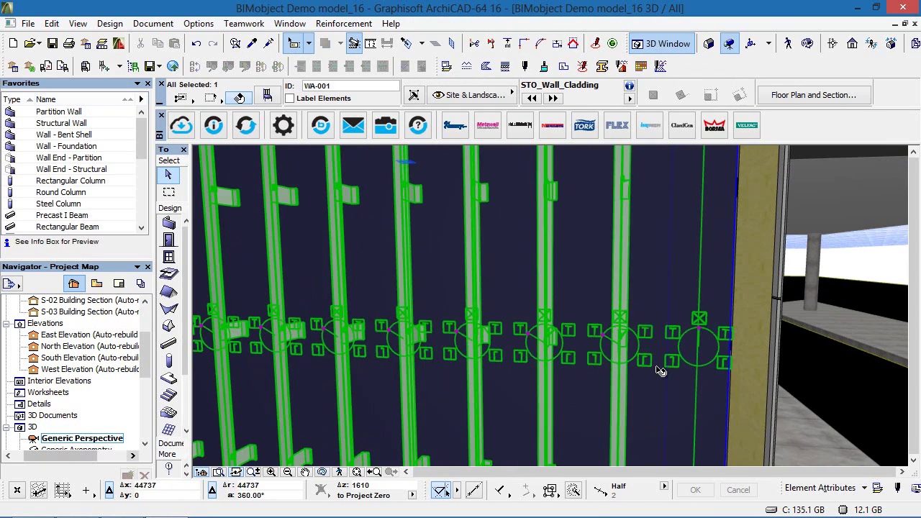
- Restore the last vertical profile at the lower cladding's corner by rotating its circular control from the crossed box to the lower L-profile symbol
scroll(746, 313, up, 5)
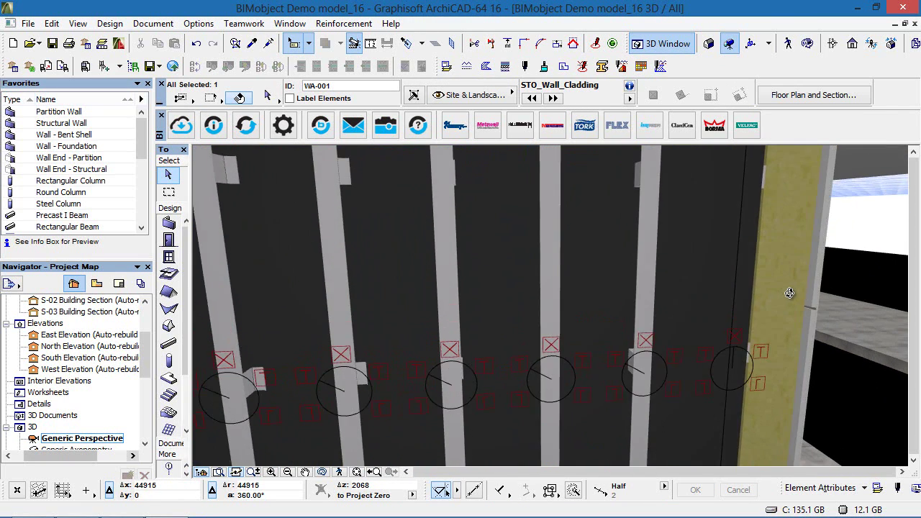
click(736, 353)
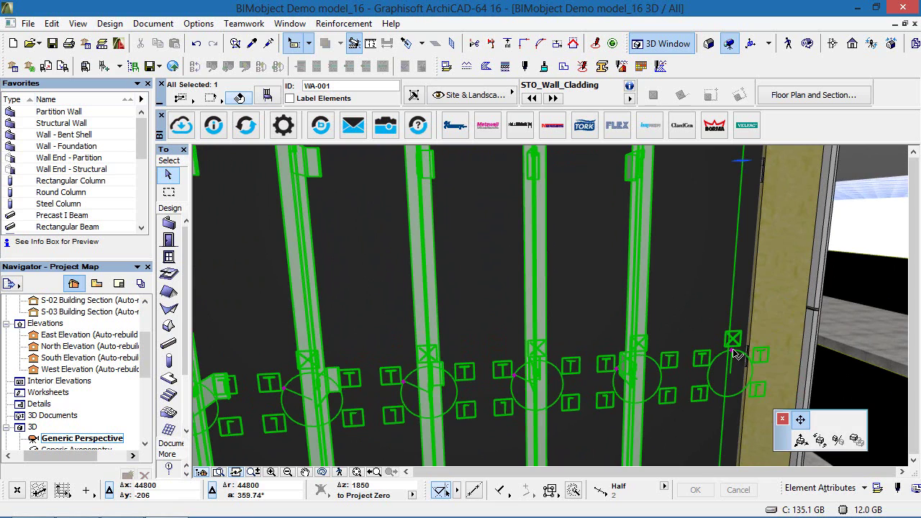
click(749, 388)
click(750, 388)
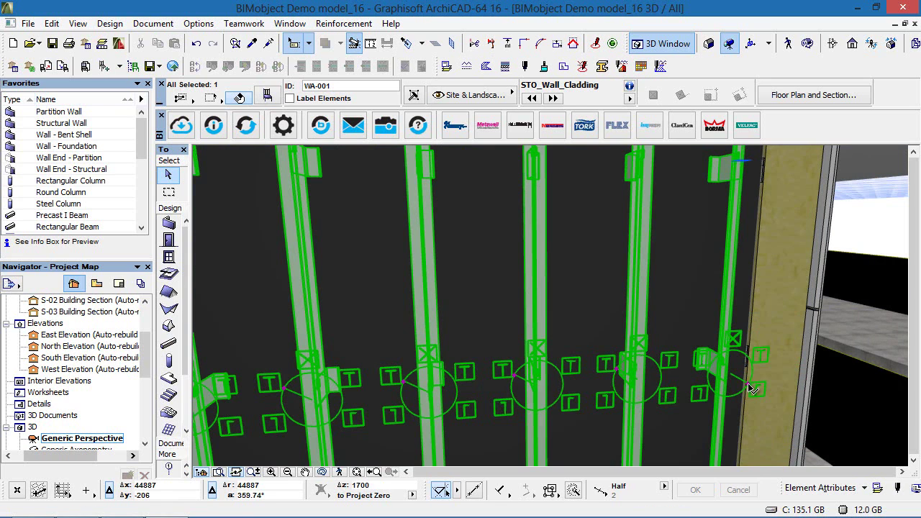
- Isolate the lower cladding in 3D and turn the corner profile's circular control to the upper profile symbol facing the corner
key(F5)
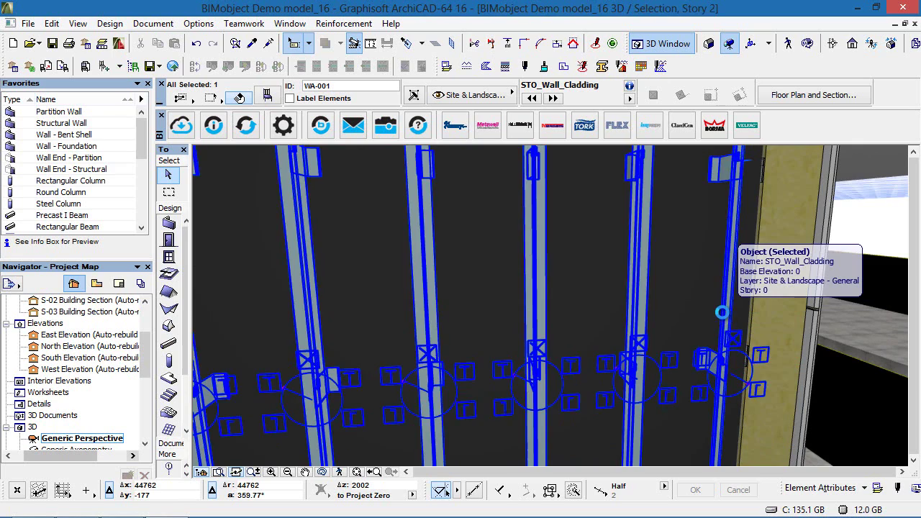
click(771, 237)
shift+middle_drag(775, 233, 777, 384)
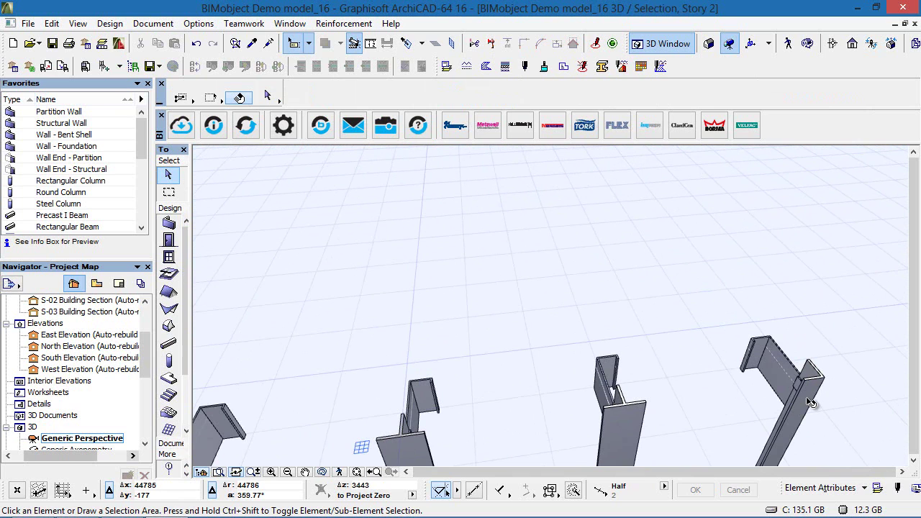
click(812, 403)
scroll(811, 401, down, 2)
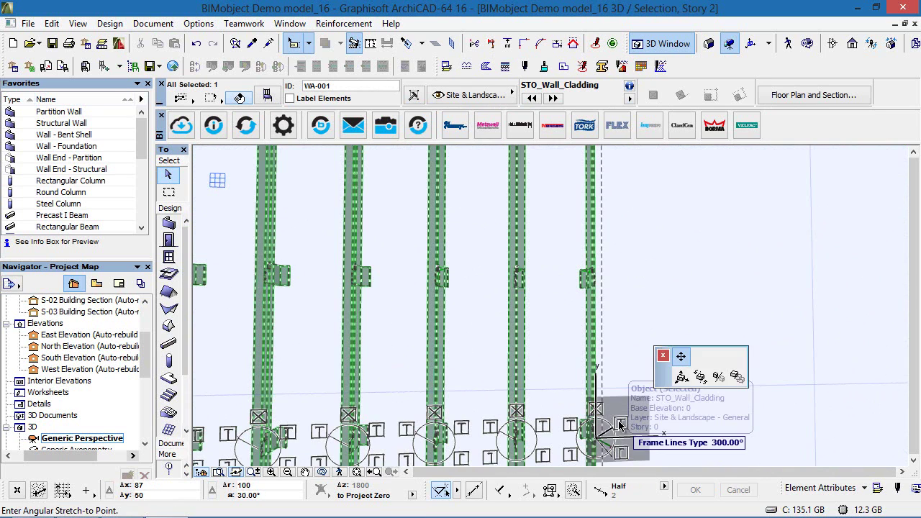
key(Escape)
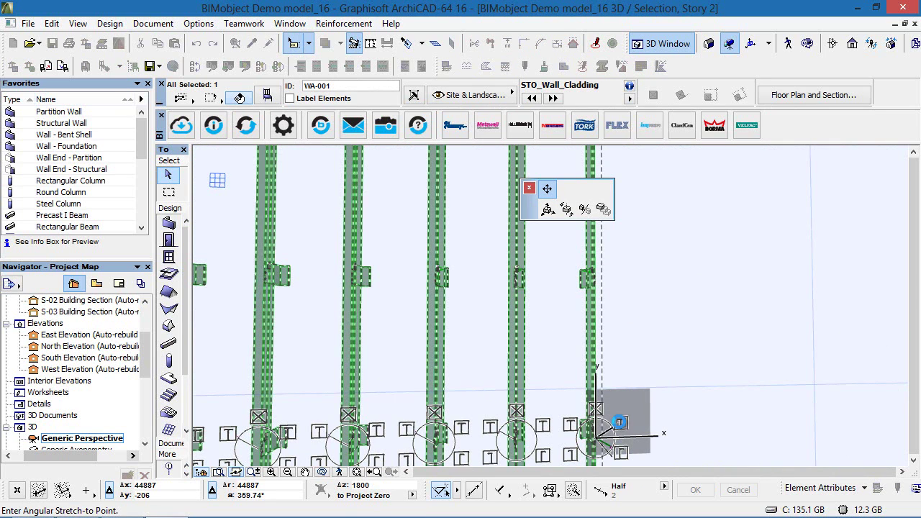
- Set the lower ground-floor cladding's insulation thickness to 300 in its STO product parameters
shift+middle_drag(537, 208, 588, 290)
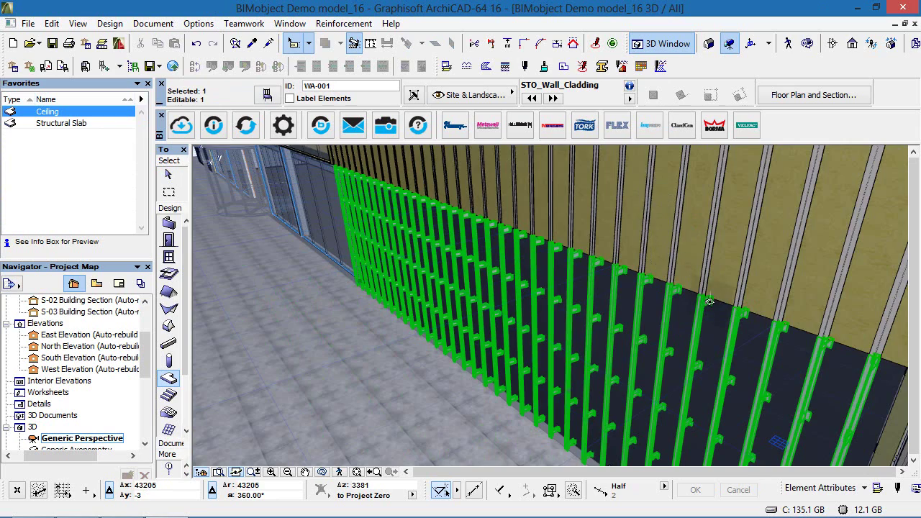
shift+middle_drag(702, 287, 710, 302)
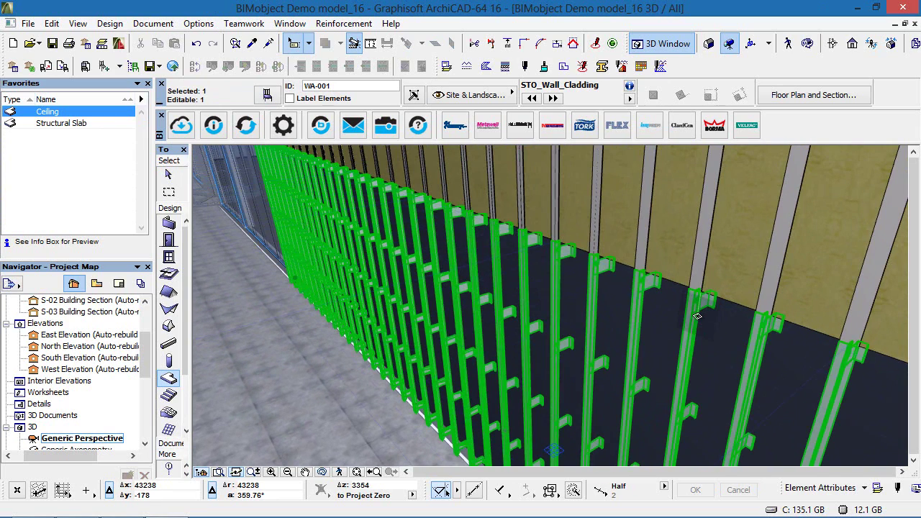
double_click(698, 323)
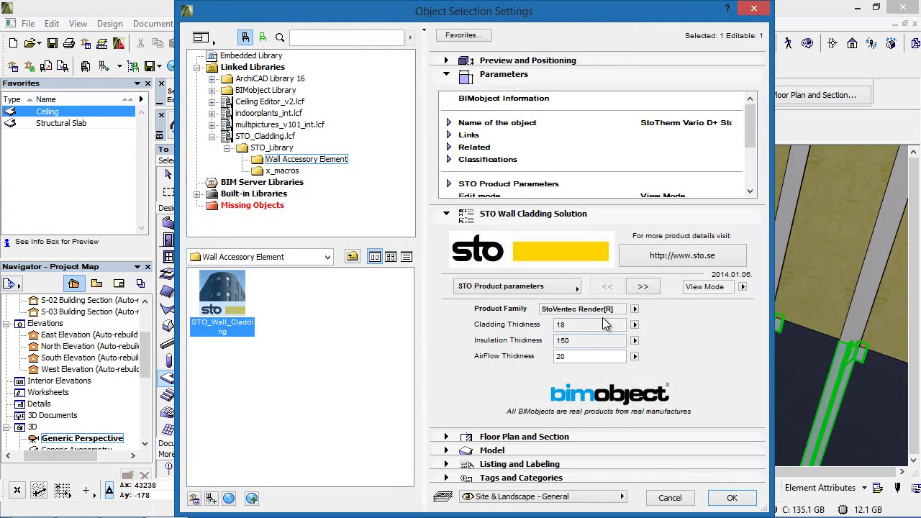
click(645, 287)
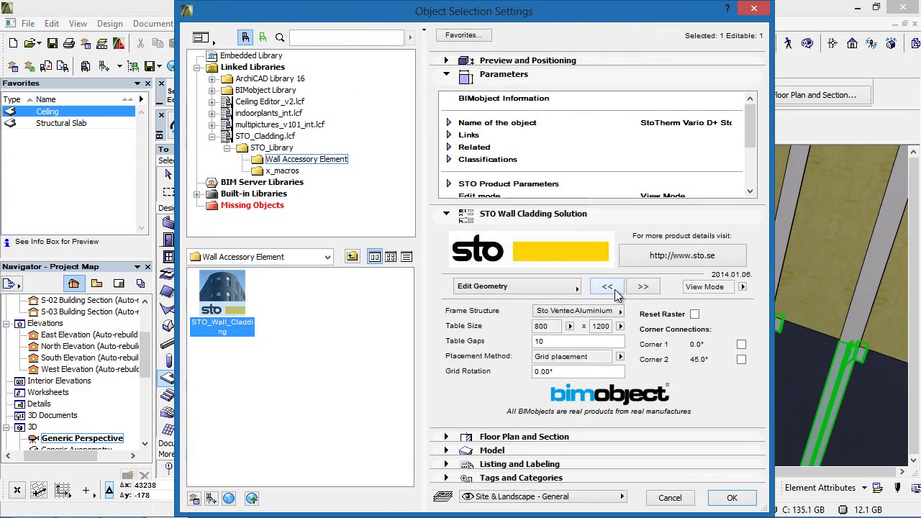
click(613, 289)
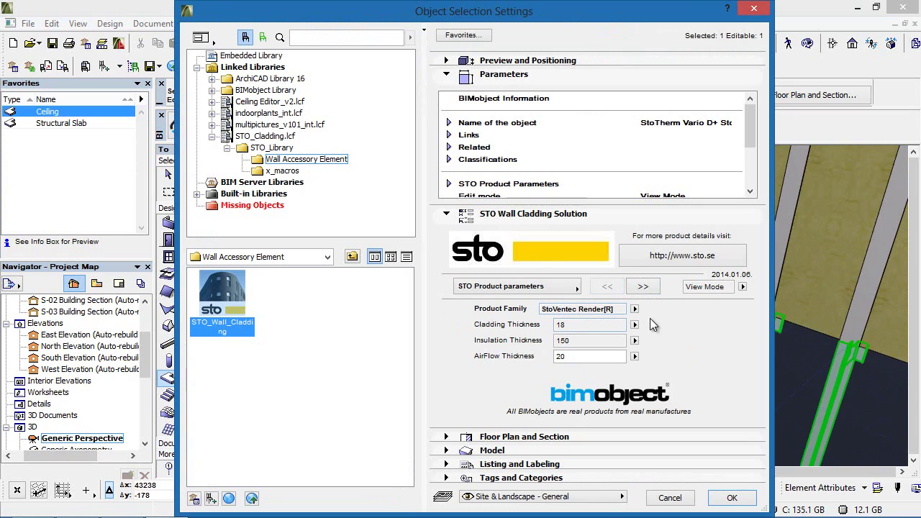
click(636, 341)
click(654, 402)
click(732, 498)
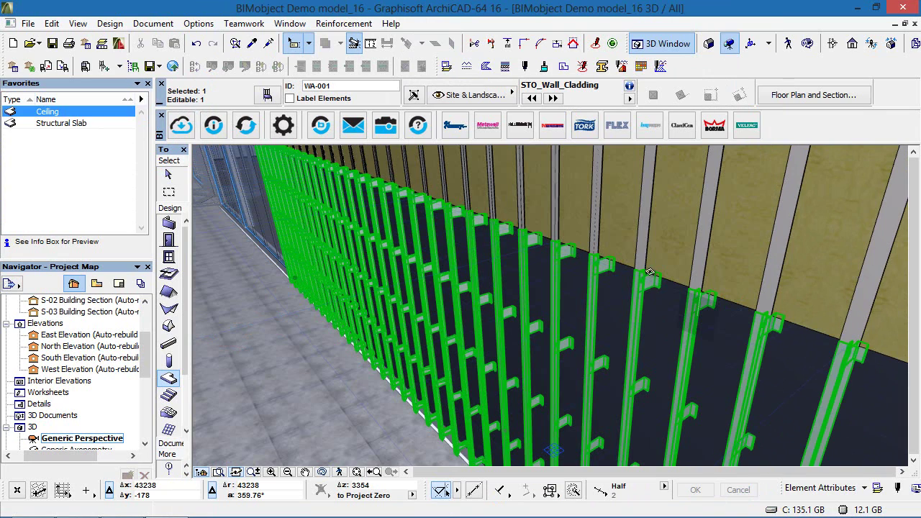
- Set the lower ground-floor cladding's insulation thickness back to 150
scroll(651, 288, up, 3)
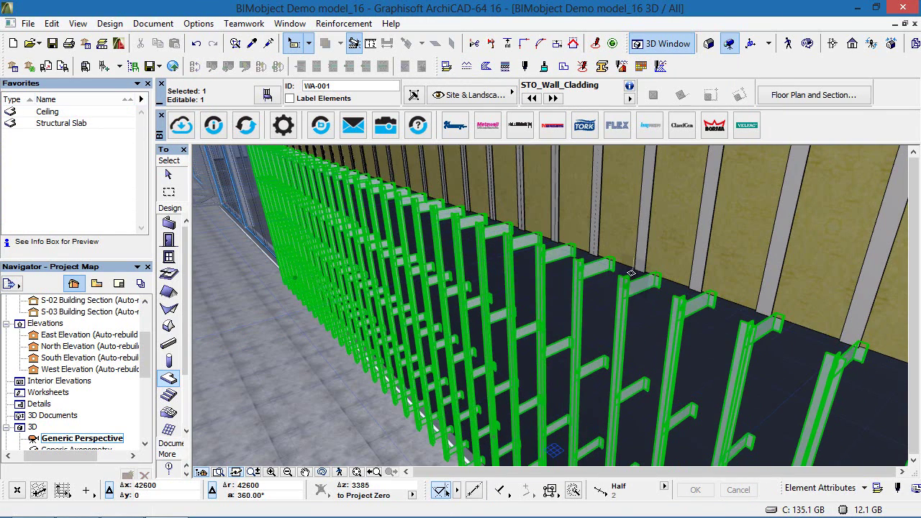
scroll(624, 290, up, 2)
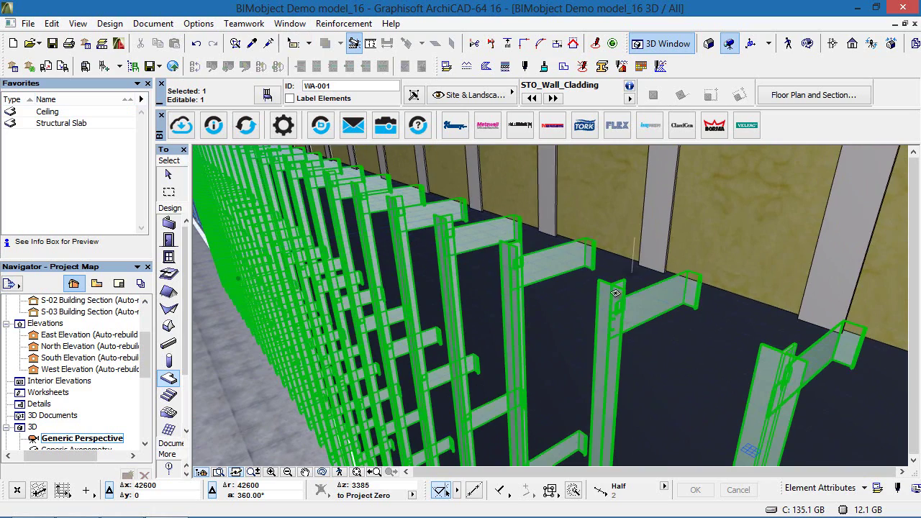
scroll(661, 346, down, 4)
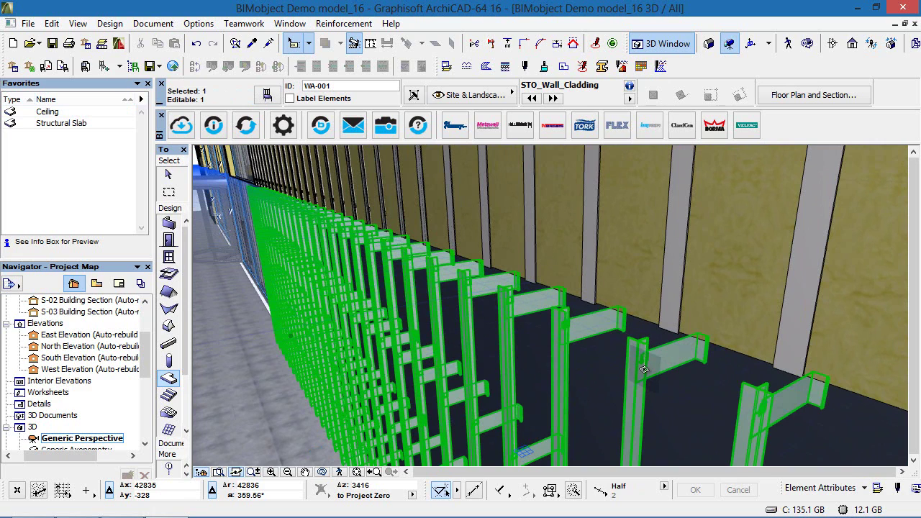
double_click(644, 370)
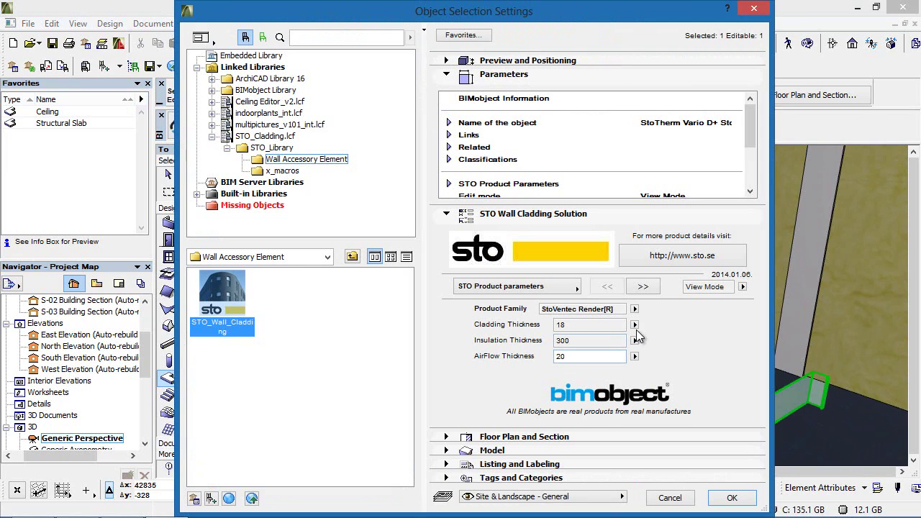
click(636, 340)
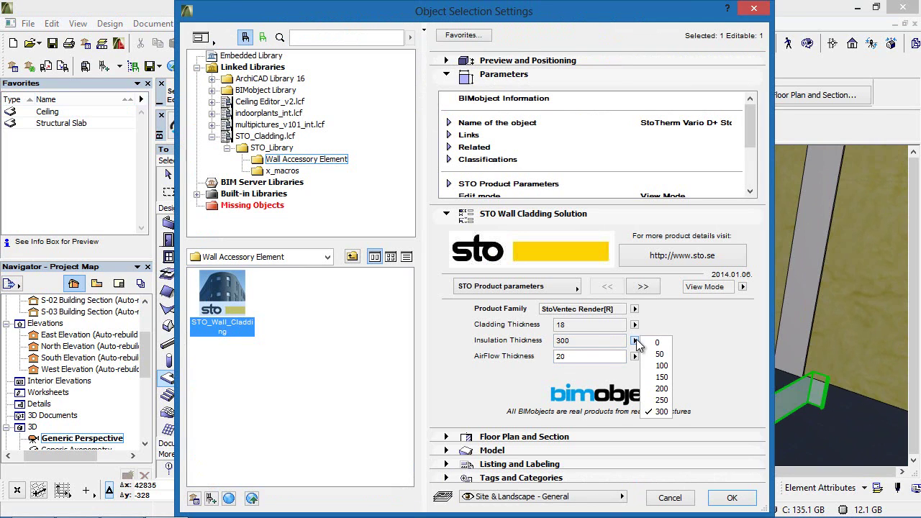
click(655, 378)
click(731, 498)
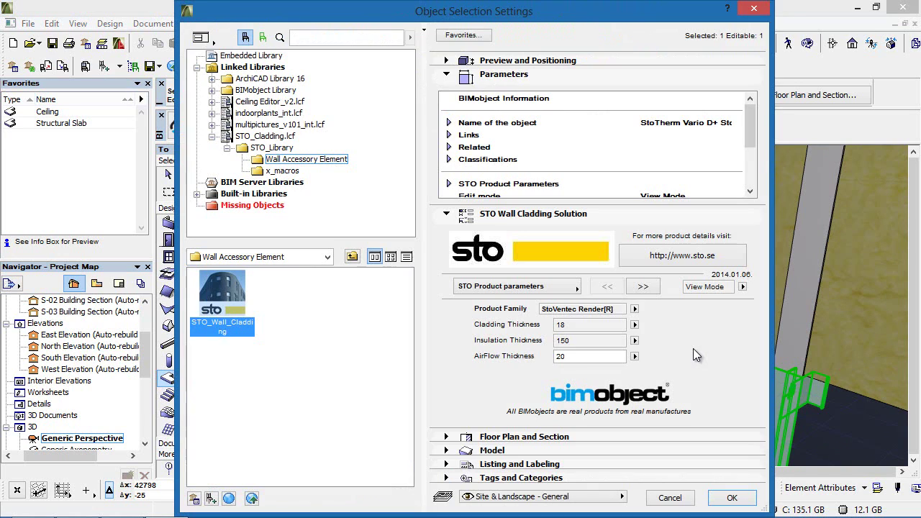
- Turn on Show Insulation in the lower cladding's 3D representation settings and return to the STO product parameters
click(642, 286)
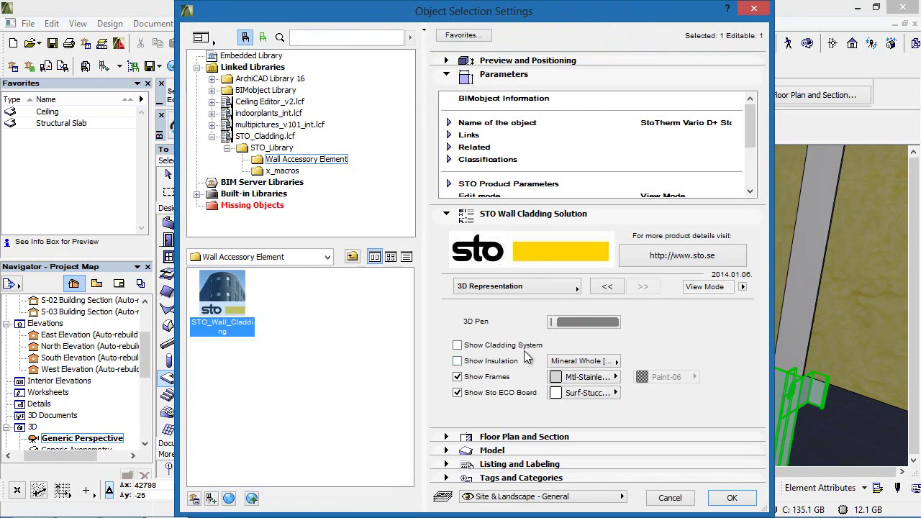
click(456, 360)
click(554, 288)
click(598, 296)
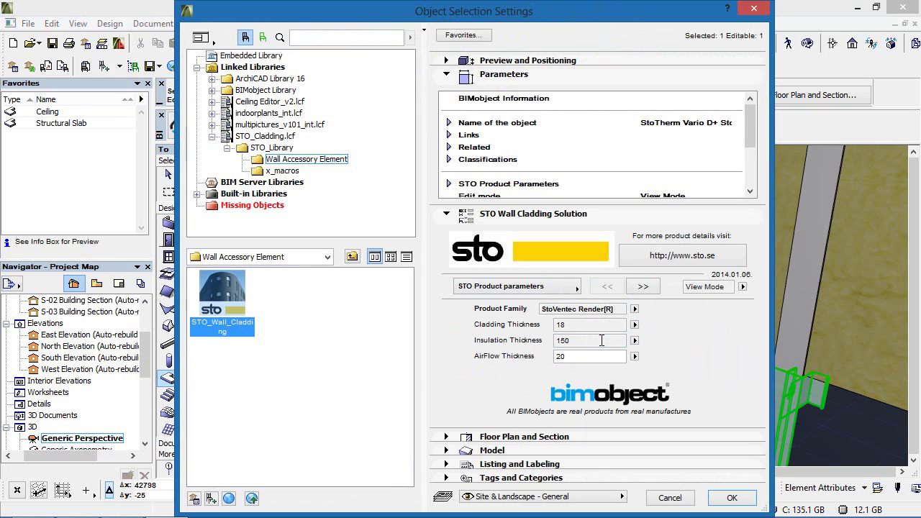
- Set the insulation thickness to 300, apply the cladding settings and deselect the lower cladding
click(635, 340)
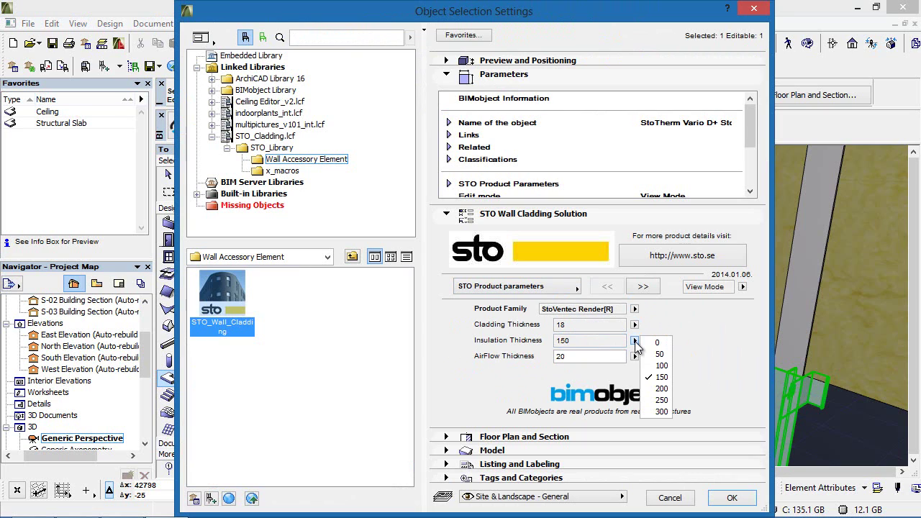
click(648, 407)
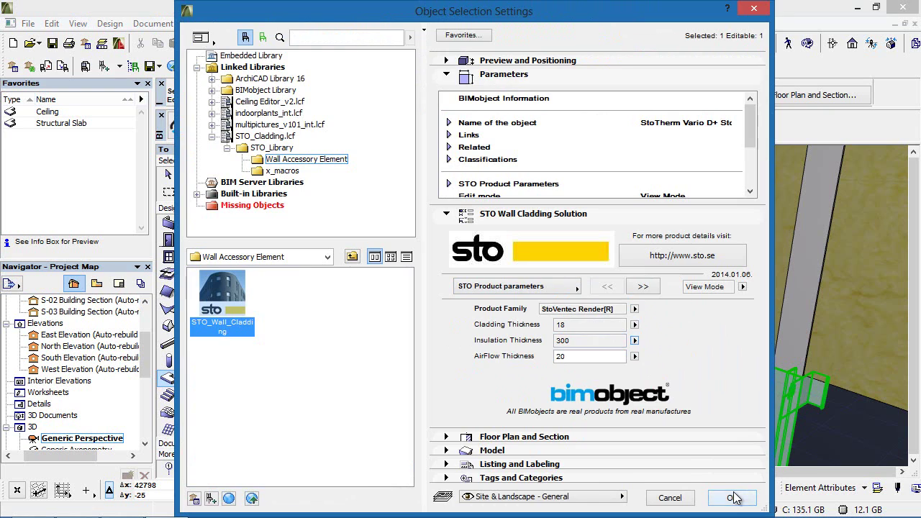
click(732, 498)
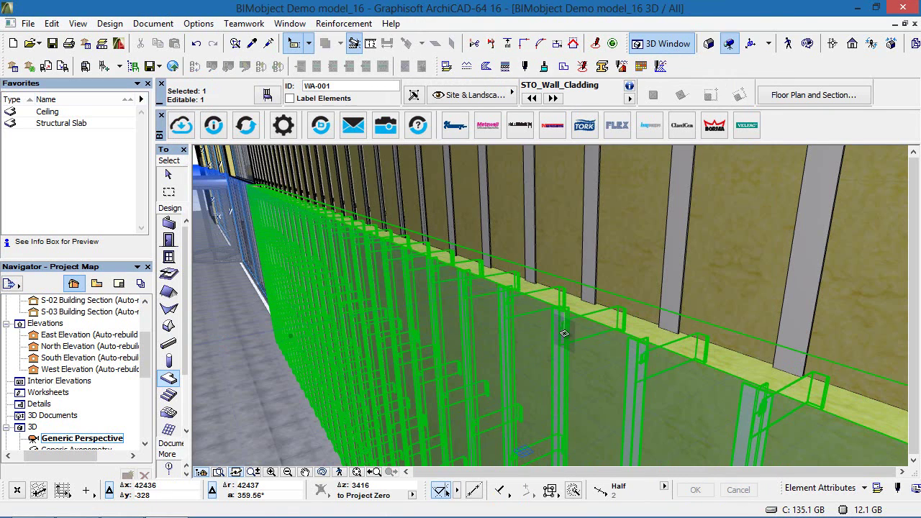
key(Escape)
- Reselect the lower ground-floor cladding and set its insulation thickness to 150
shift+middle_drag(581, 330, 496, 306)
scroll(616, 327, up, 1)
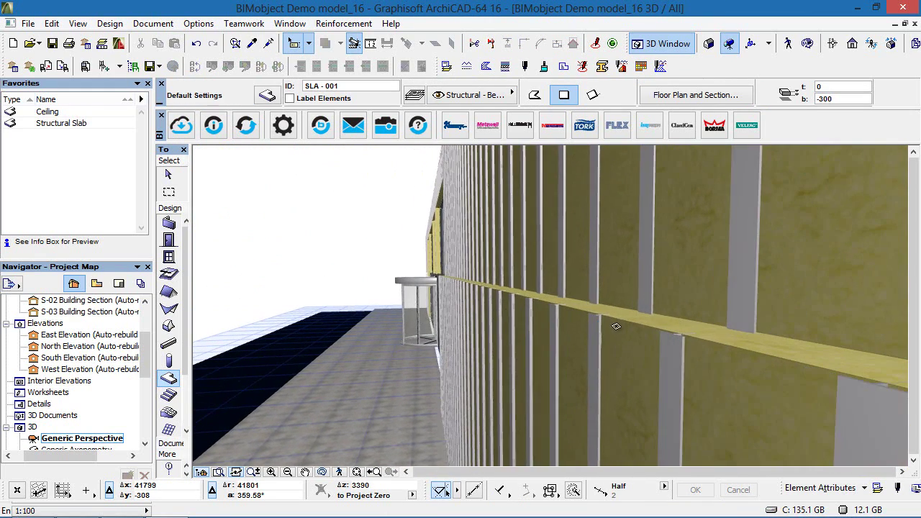
click(629, 329)
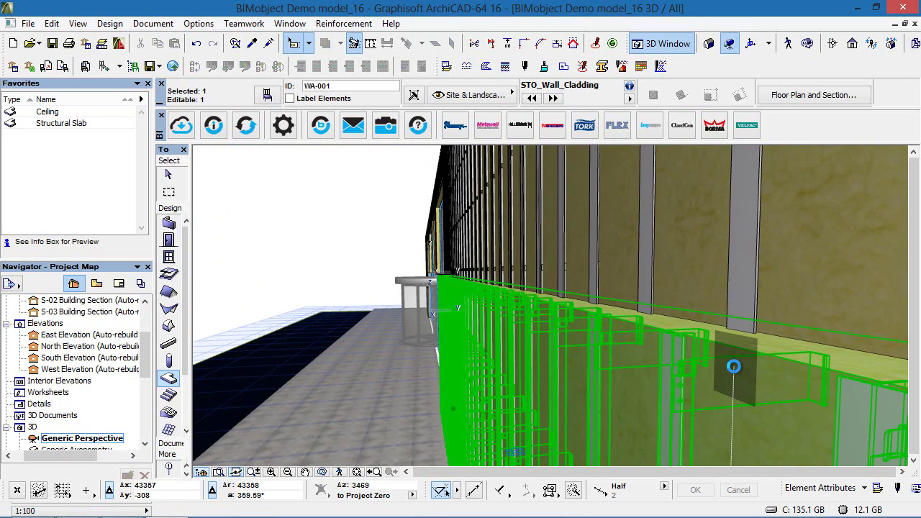
double_click(733, 367)
click(634, 341)
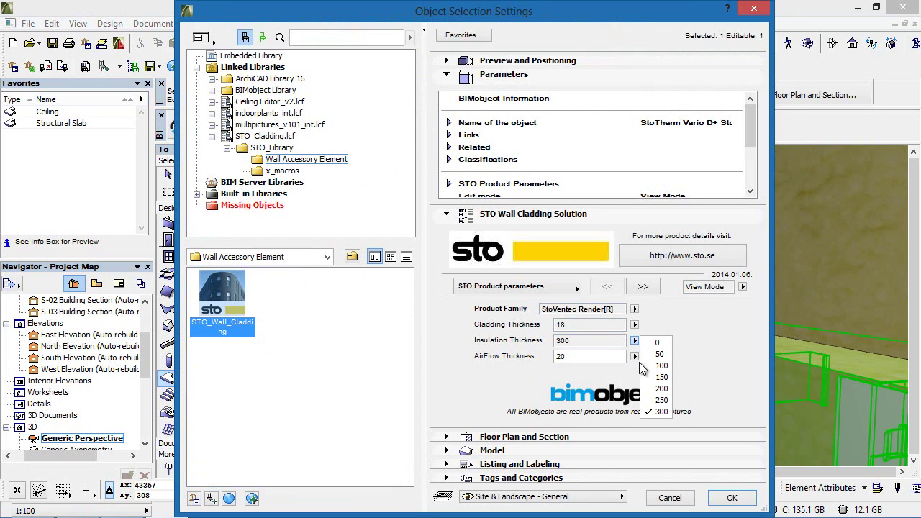
click(655, 377)
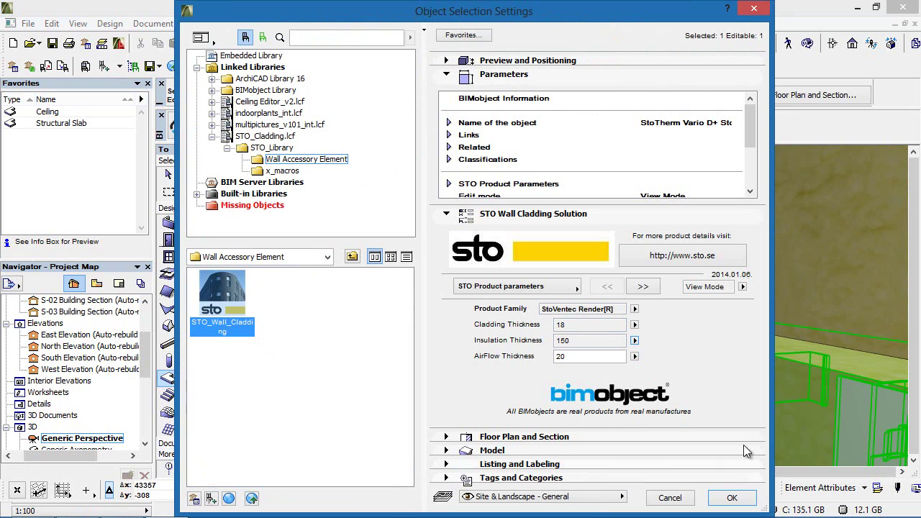
click(733, 498)
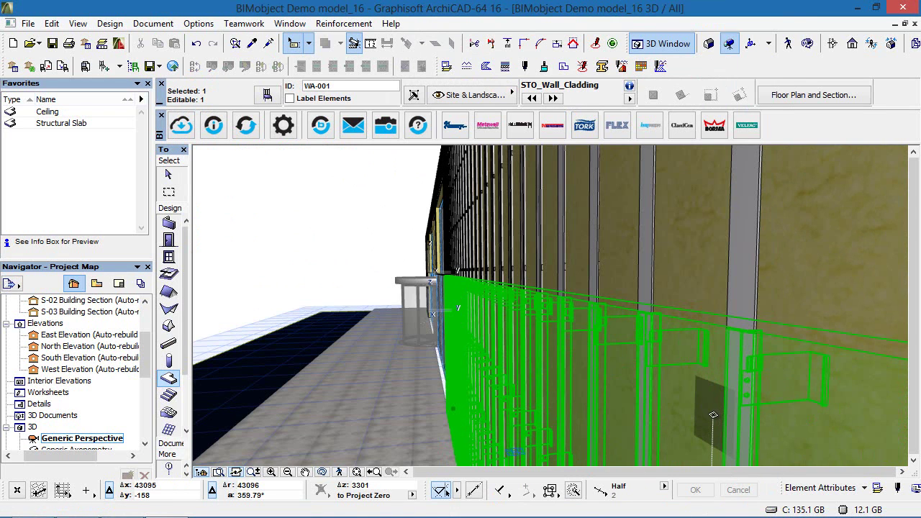
key(Escape)
- Change the lower ground-floor cladding's frame structure to Sto Ventec Steelprofil in its geometry settings
shift+middle_drag(527, 318, 693, 358)
click(691, 356)
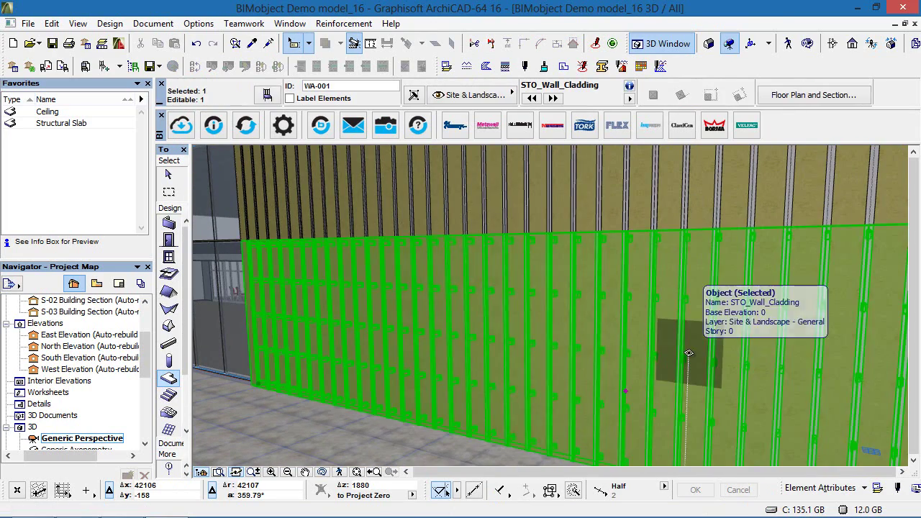
double_click(688, 352)
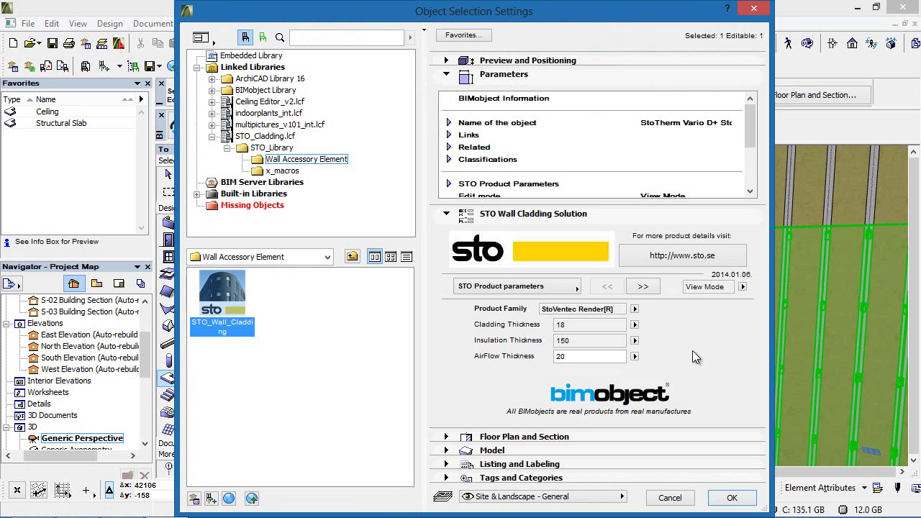
click(650, 288)
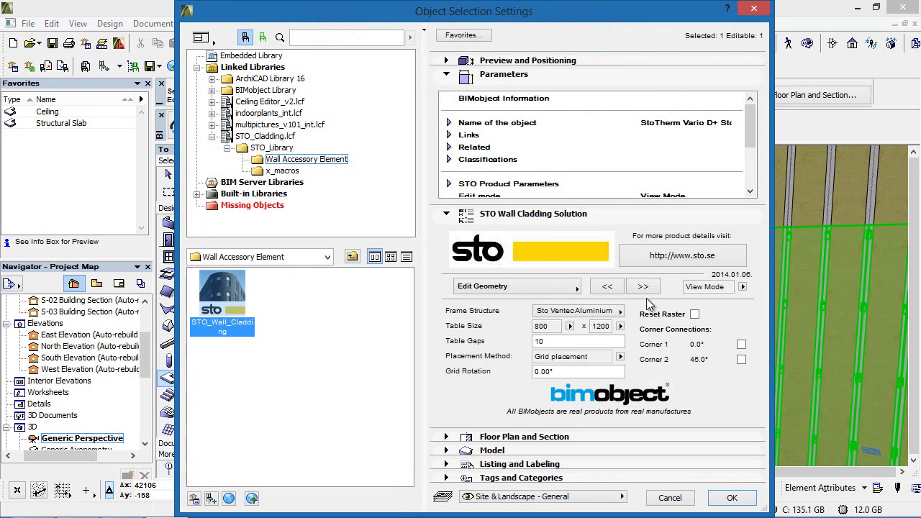
click(578, 313)
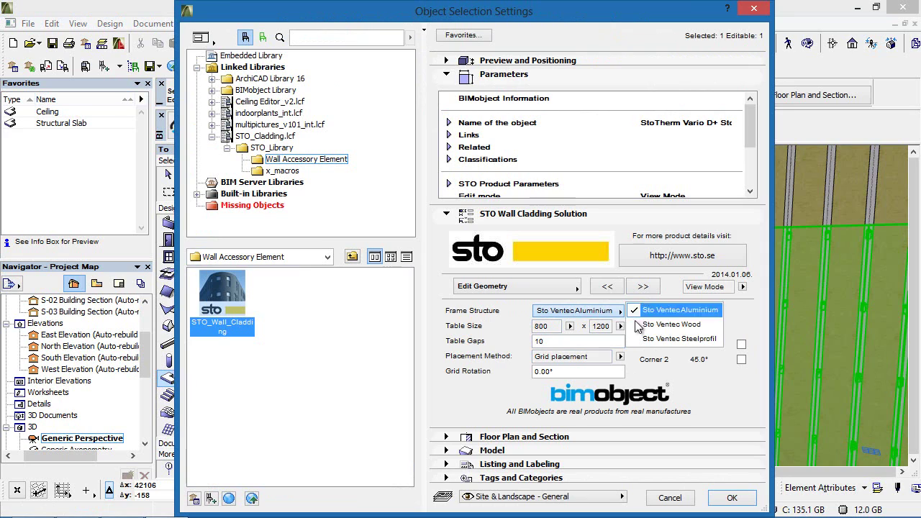
click(638, 344)
- Set the lower cladding's board type to None in the STO product parameters
click(609, 287)
click(592, 344)
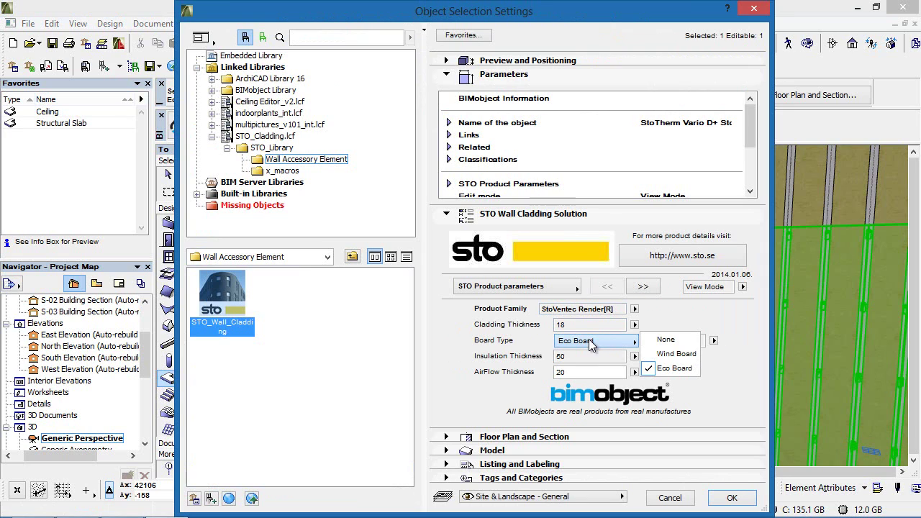
click(675, 340)
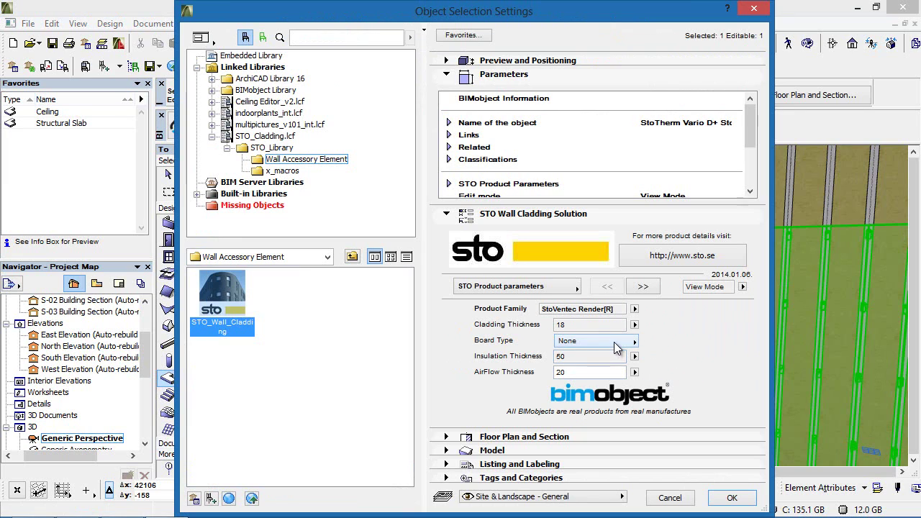
- Try Wind Board for the lower cladding, settle on Eco Board as its board type, and review the insulation thickness options
click(635, 357)
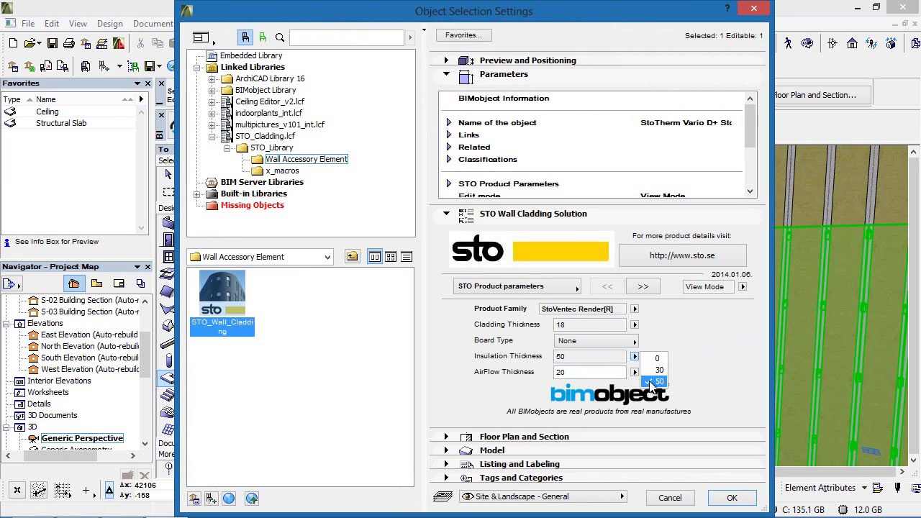
click(630, 345)
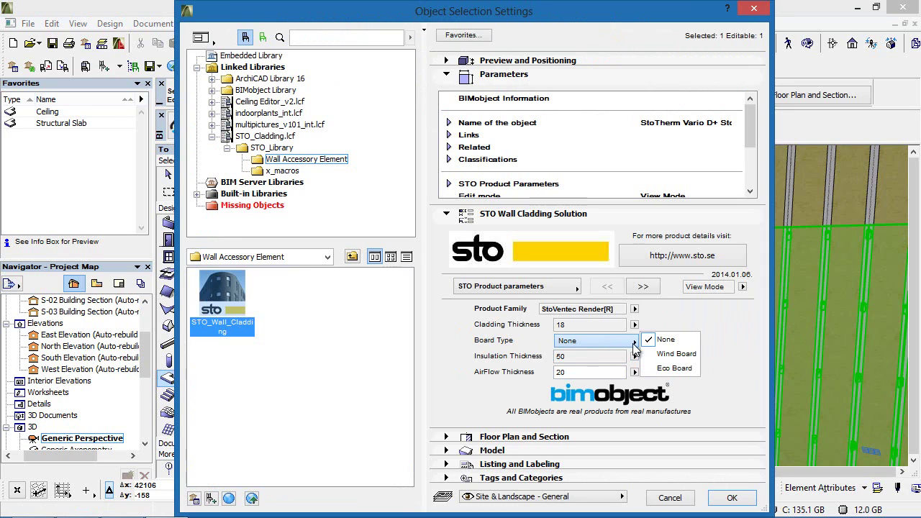
click(663, 355)
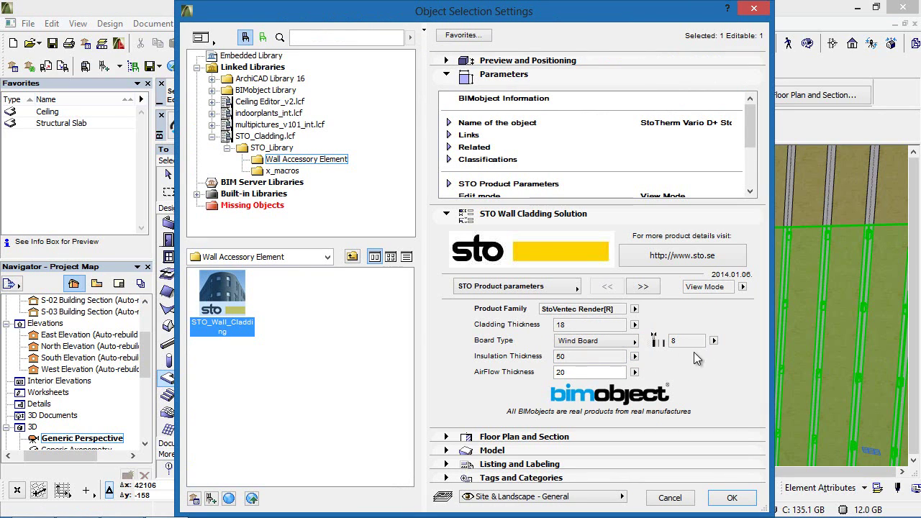
click(632, 342)
click(657, 366)
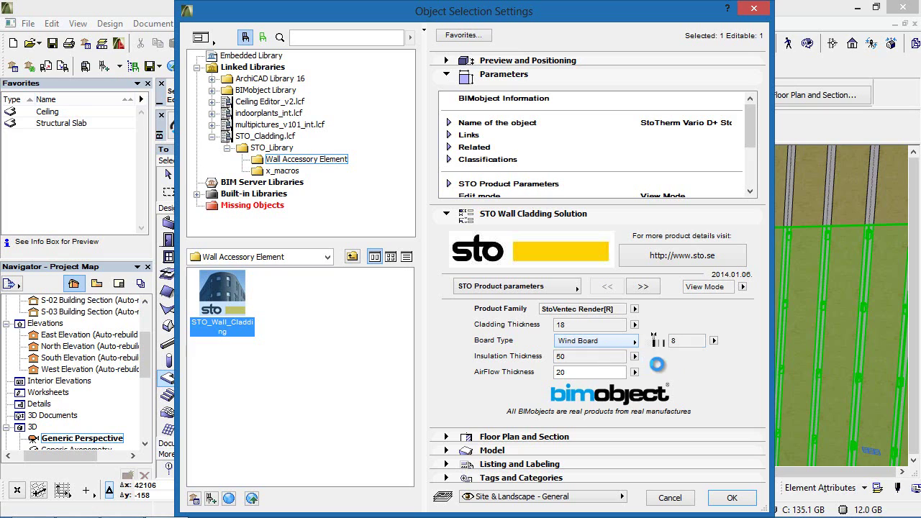
click(634, 357)
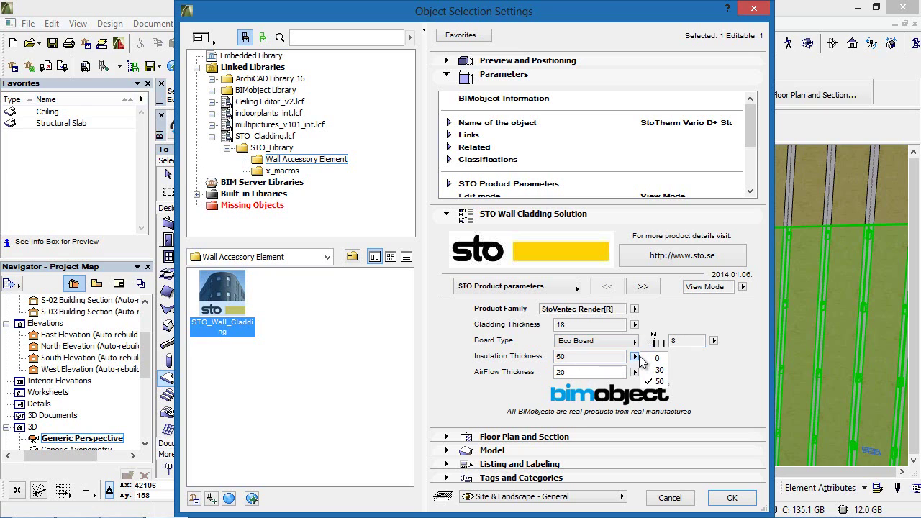
click(639, 356)
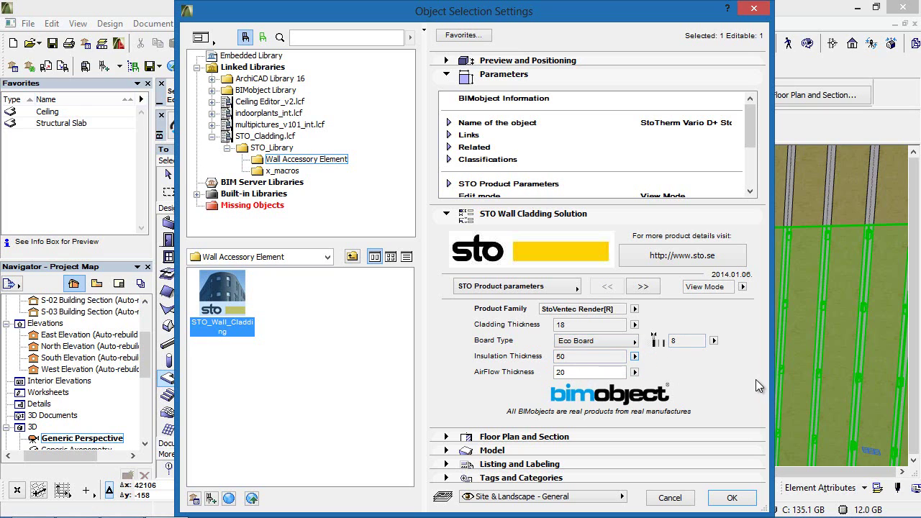
- In the 3D representation, replace the frames' Paint-06 material with Mtl-Stainless Steel, hide the insulation, apply the settings and deselect the cladding
click(577, 288)
click(596, 355)
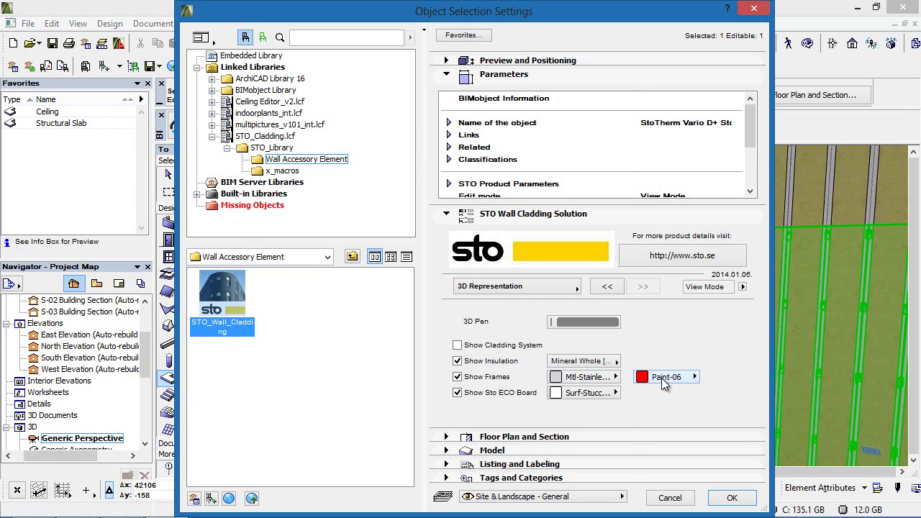
click(662, 379)
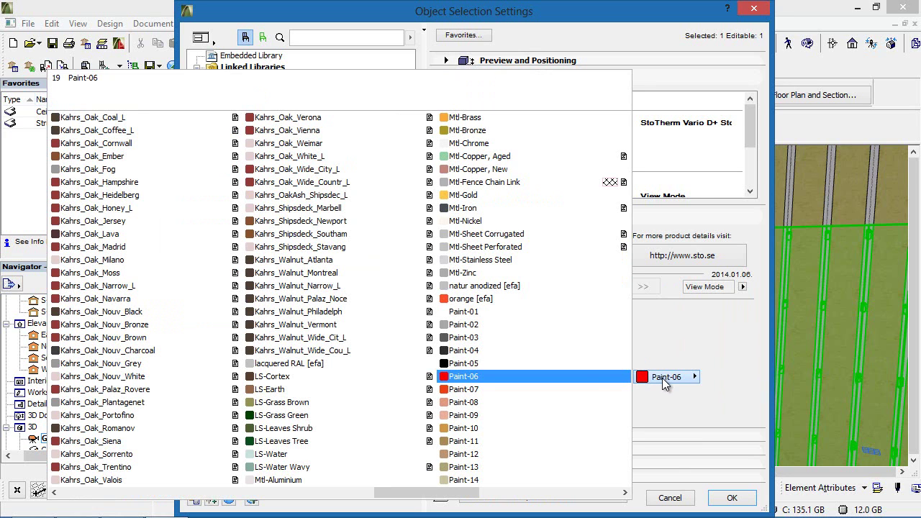
click(512, 260)
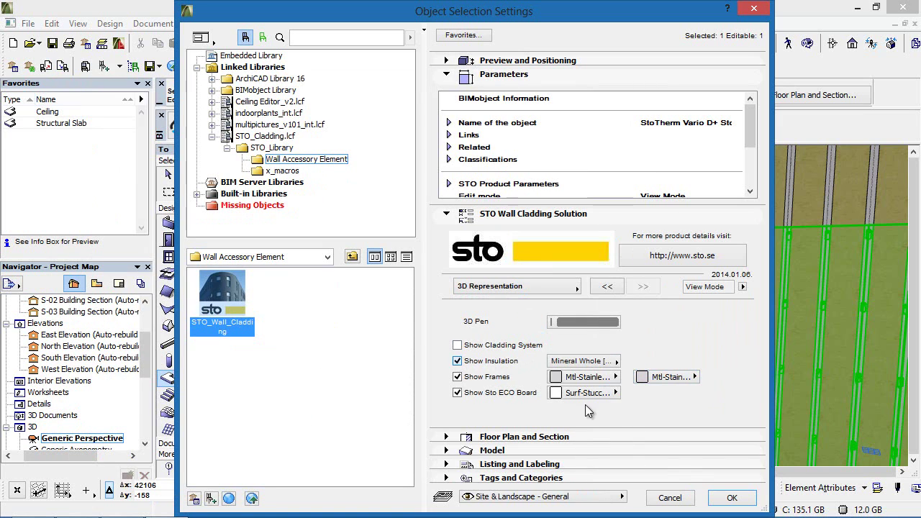
click(725, 498)
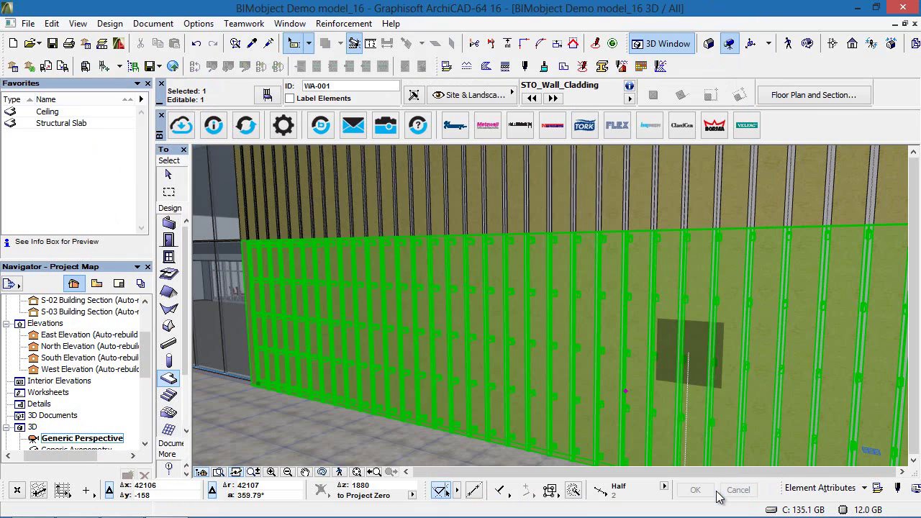
key(Escape)
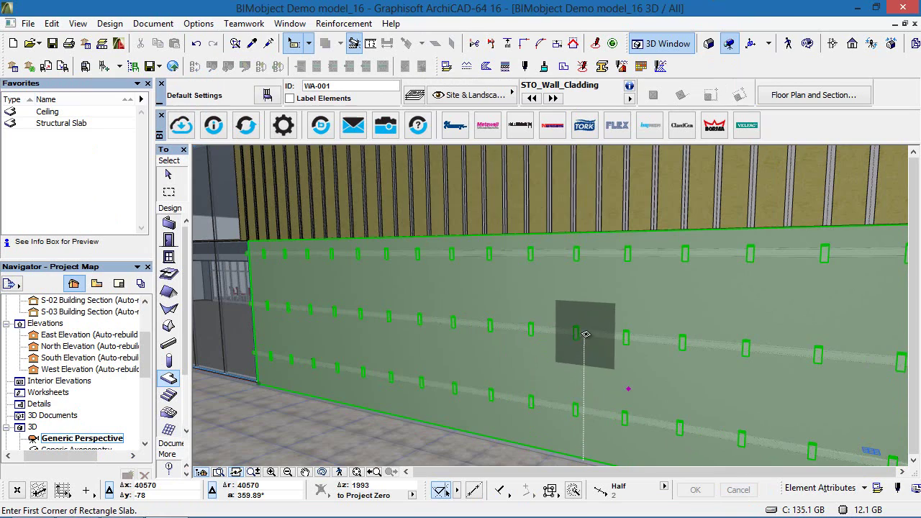
- Select the adjoining lower cladding around the building corner and set its frame structure to Sto Ventec Steelprofil
middle_drag(734, 293, 544, 313)
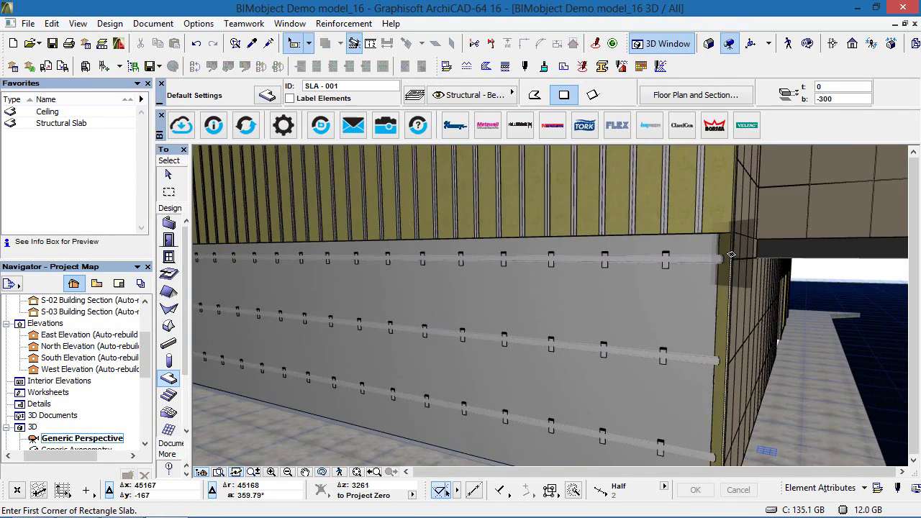
scroll(672, 243, up, 2)
shift+middle_drag(671, 244, 600, 279)
scroll(613, 294, down, 4)
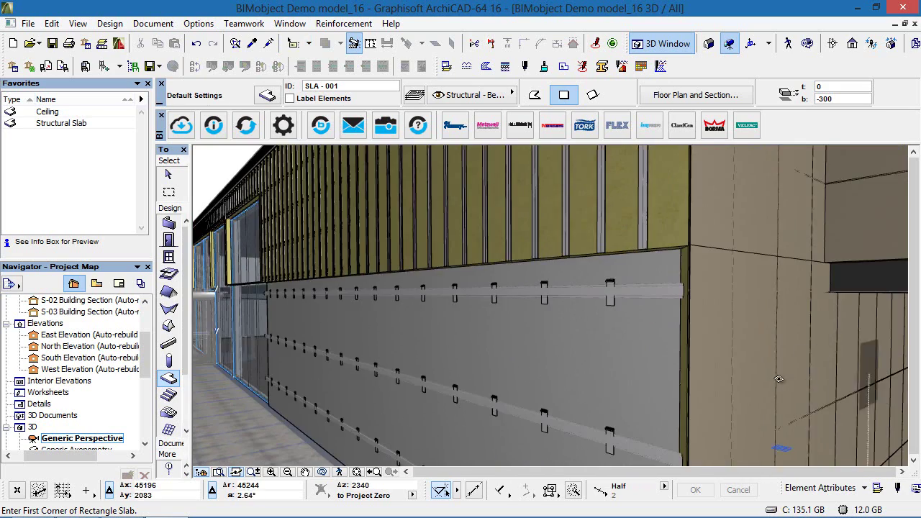
shift+click(730, 336)
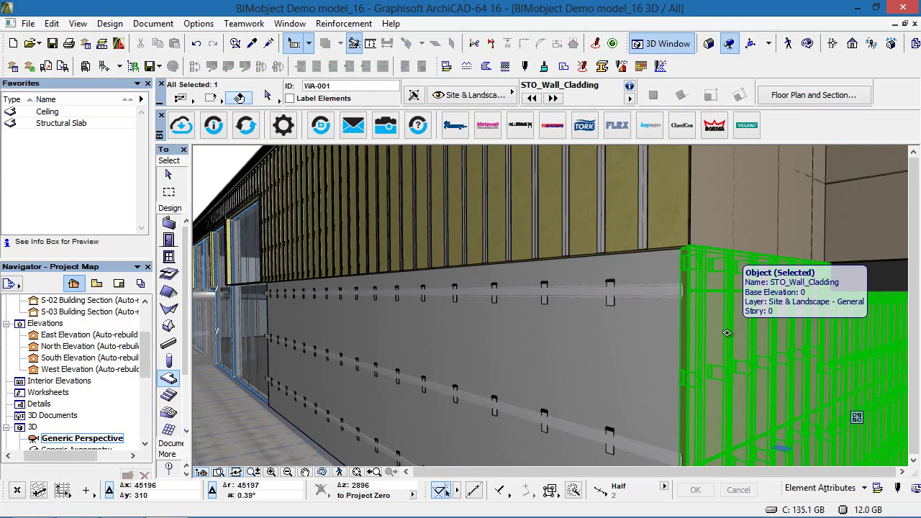
key(ctrl+t)
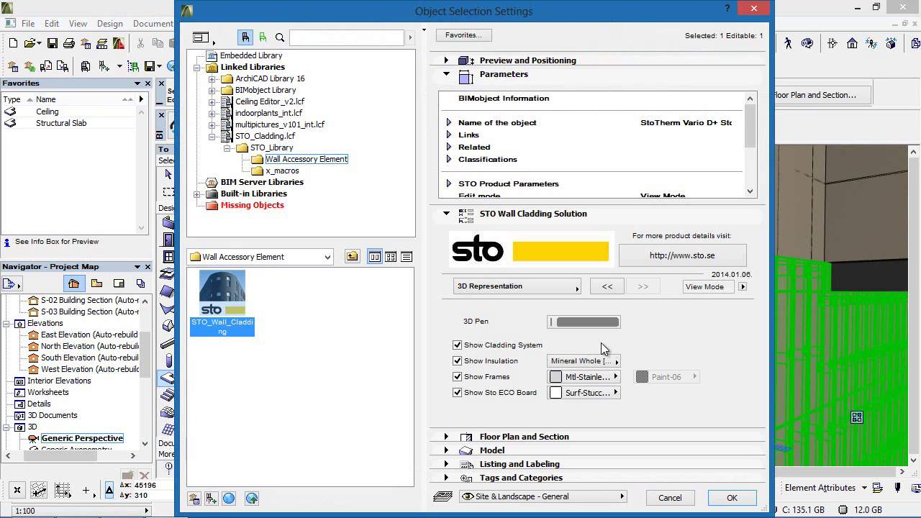
click(546, 287)
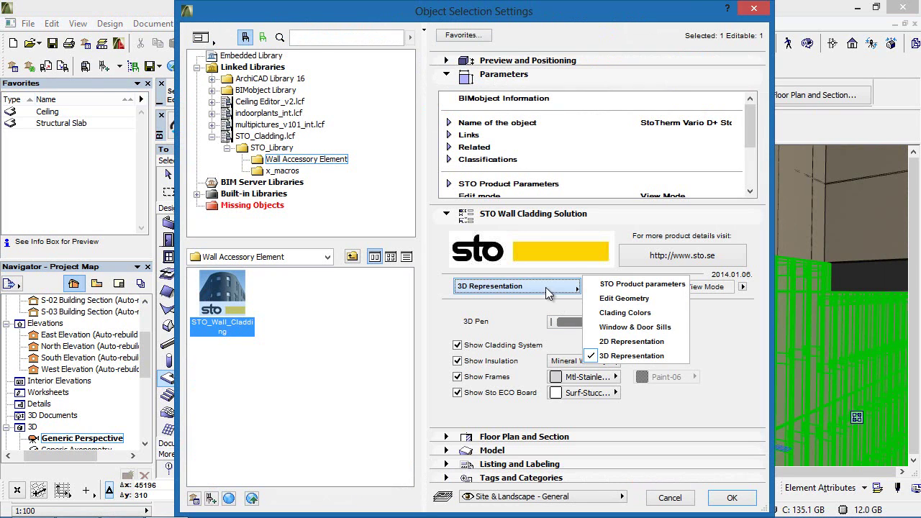
click(593, 299)
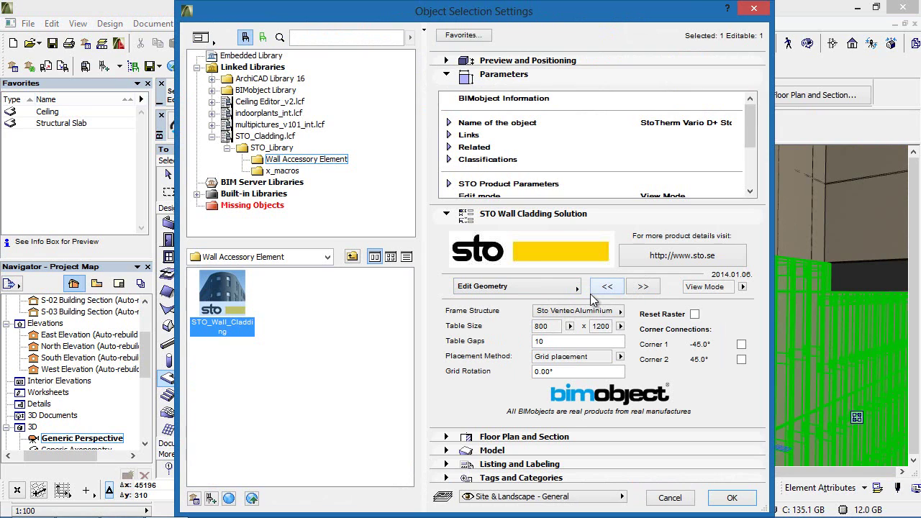
click(597, 310)
click(662, 340)
- Set the adjoining cladding's second frame material to Mtl-Stainless Steel, hide its cladding system and insulation in 3D, and apply the settings
click(609, 288)
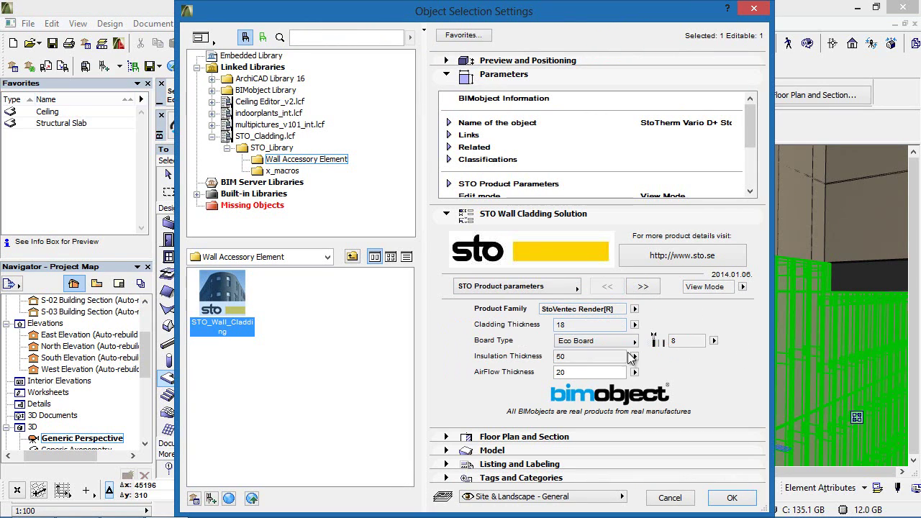
click(559, 288)
click(611, 339)
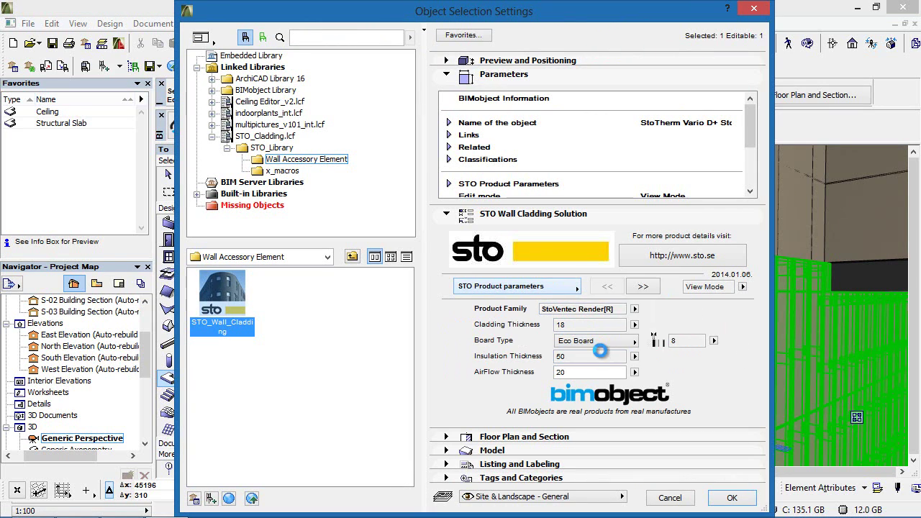
click(660, 378)
click(576, 275)
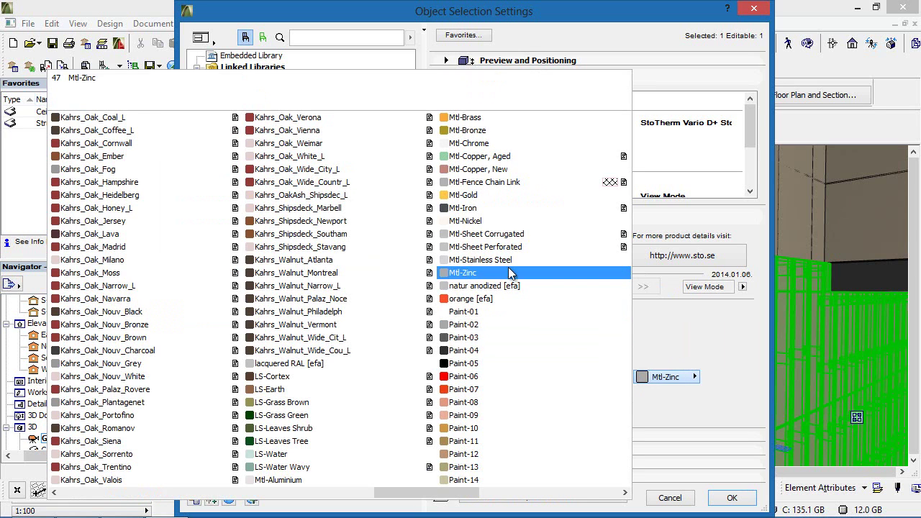
click(733, 498)
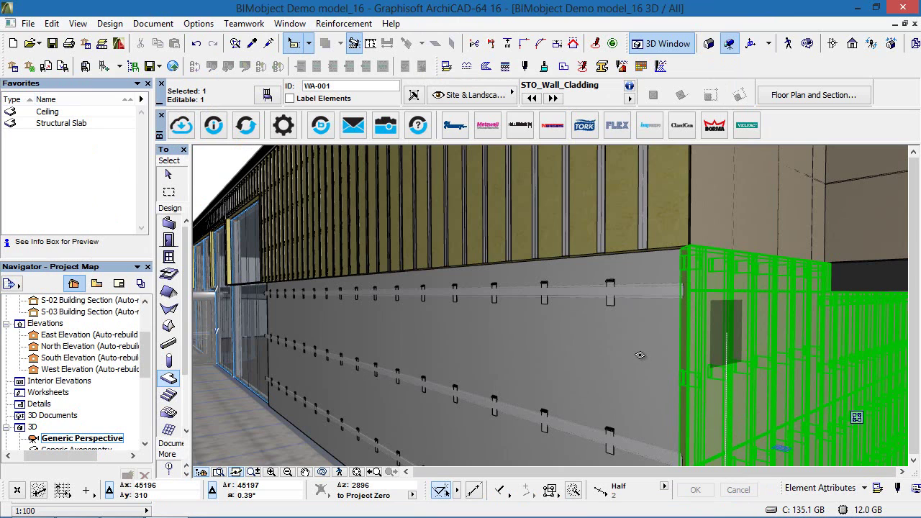
key(Escape)
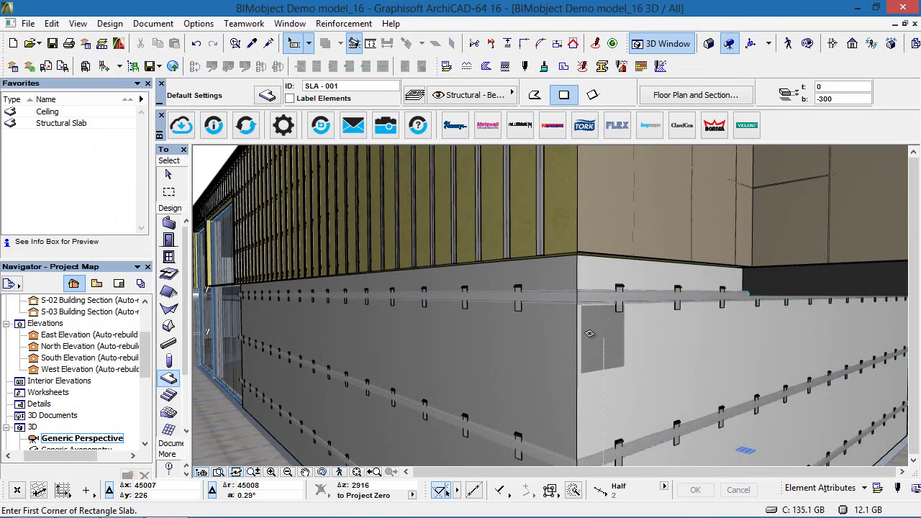
- Examine the frames and boards of the lower cladding around the windows and at the building corners
shift+middle_drag(627, 377, 321, 363)
scroll(693, 380, up, 4)
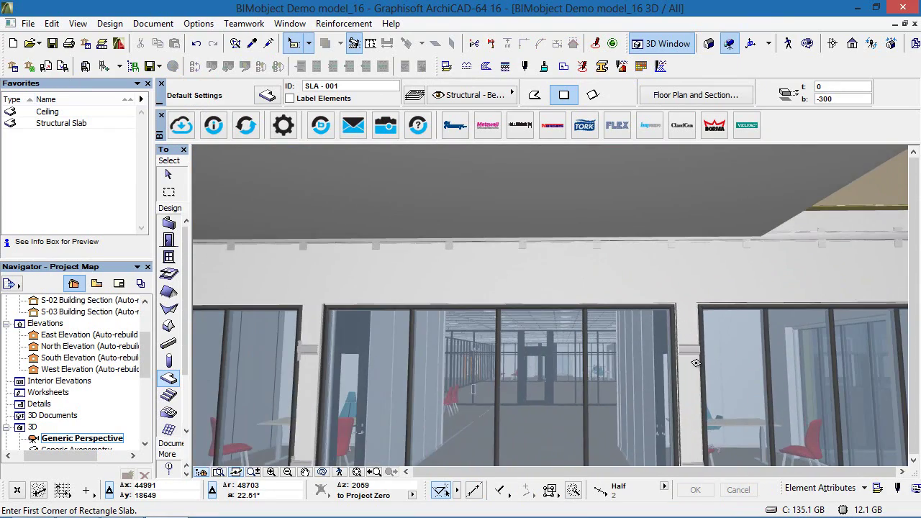
middle_drag(695, 386, 356, 410)
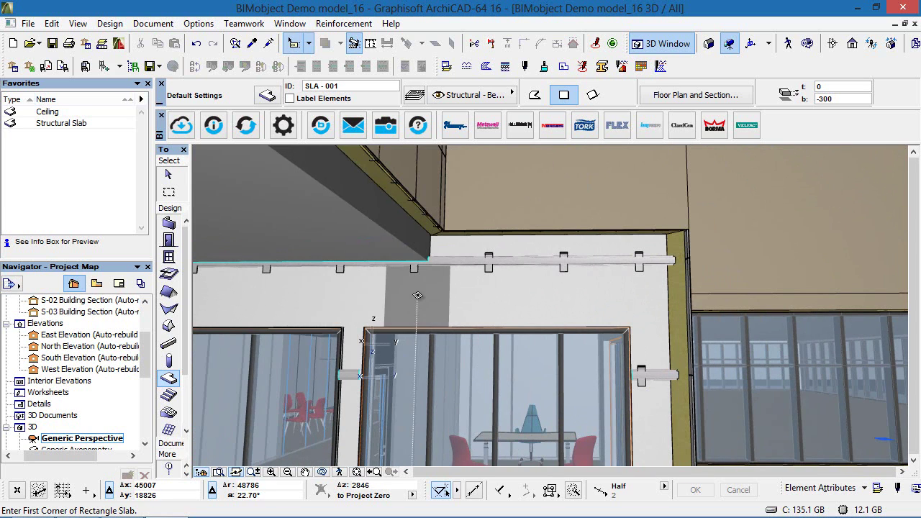
middle_drag(382, 329, 906, 324)
middle_drag(434, 336, 909, 333)
middle_drag(438, 384, 438, 319)
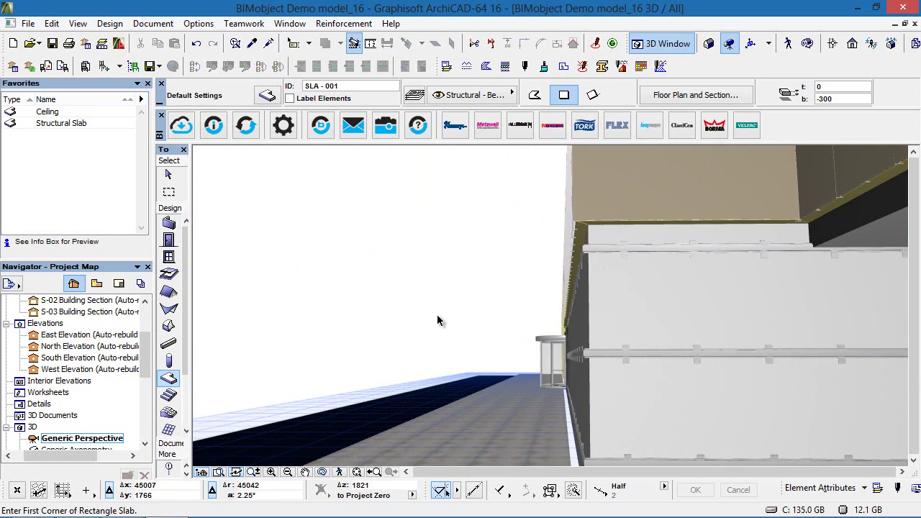
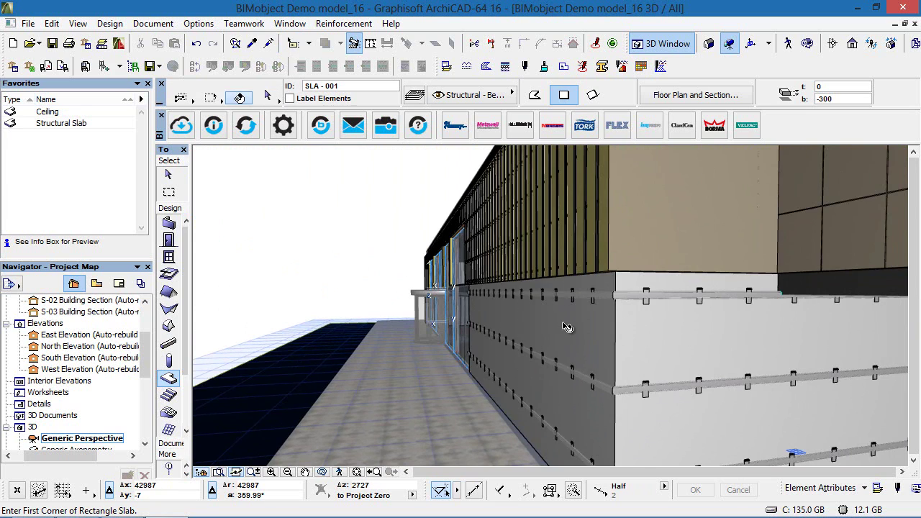
- Select both lower claddings meeting at the corner, set their insulation thickness to 0, apply the settings and deselect them
shift+click(565, 327)
shift+click(644, 327)
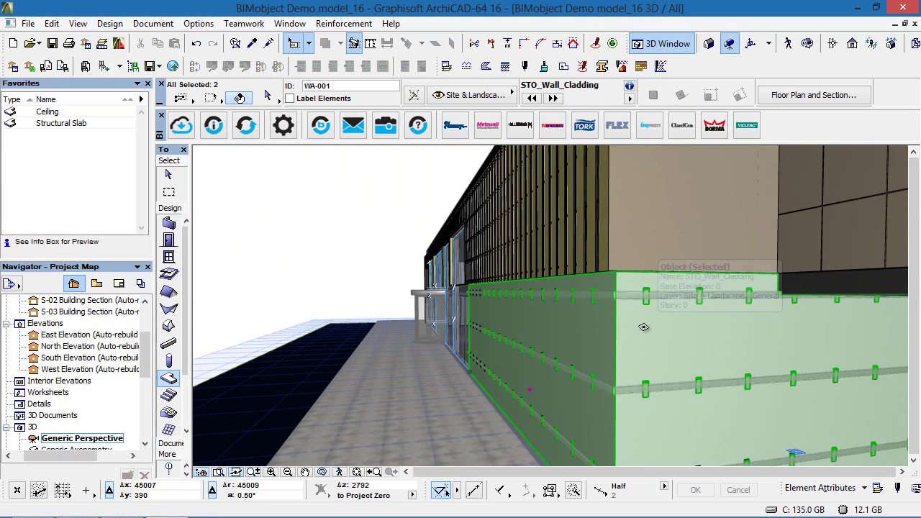
double_click(647, 329)
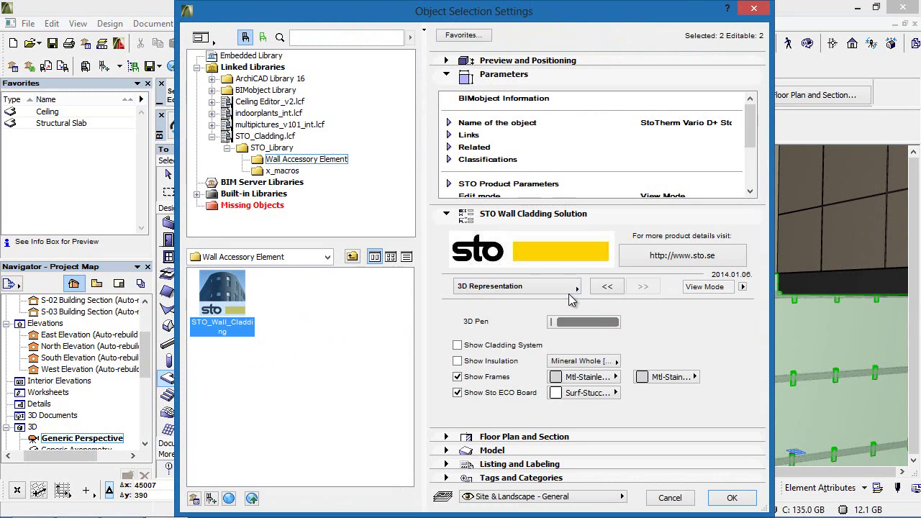
click(568, 286)
click(612, 238)
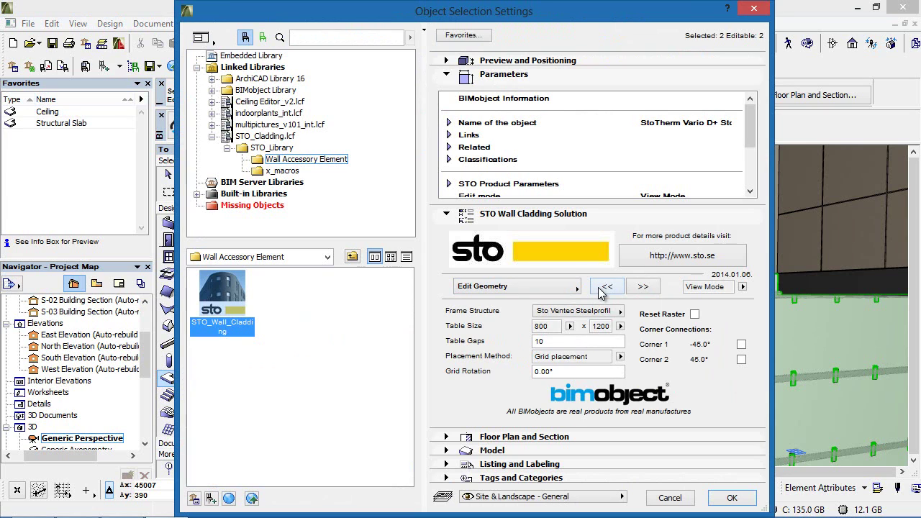
click(602, 287)
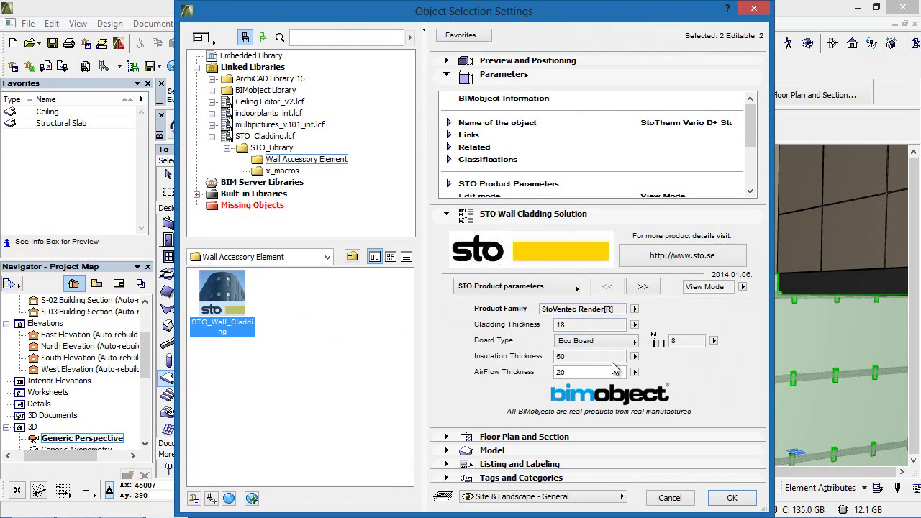
click(635, 357)
click(732, 498)
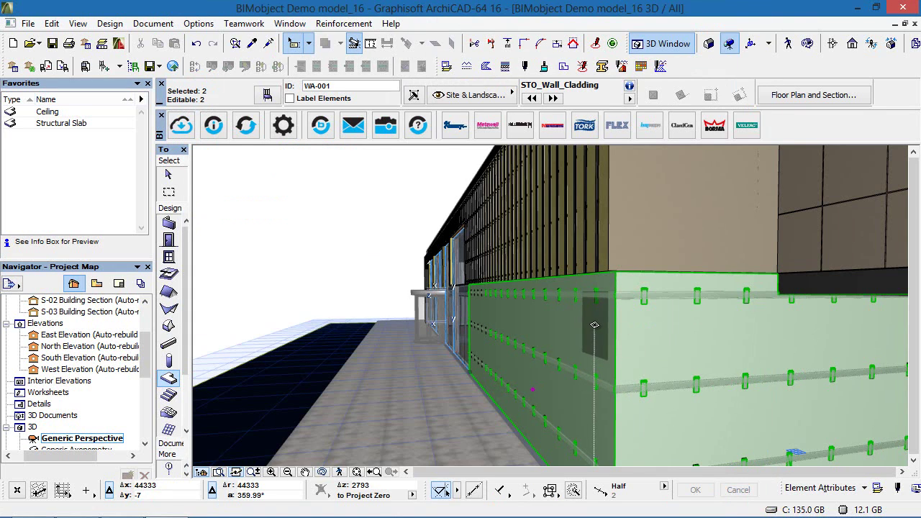
key(Escape)
- Select both lower claddings meeting at the building corner and set their insulation thickness to 50
scroll(600, 309, up, 5)
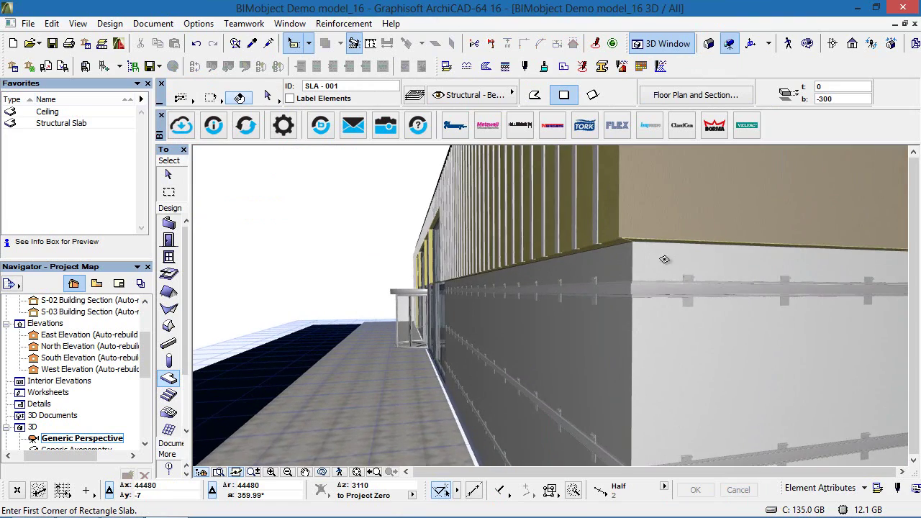
shift+middle_drag(580, 267, 745, 288)
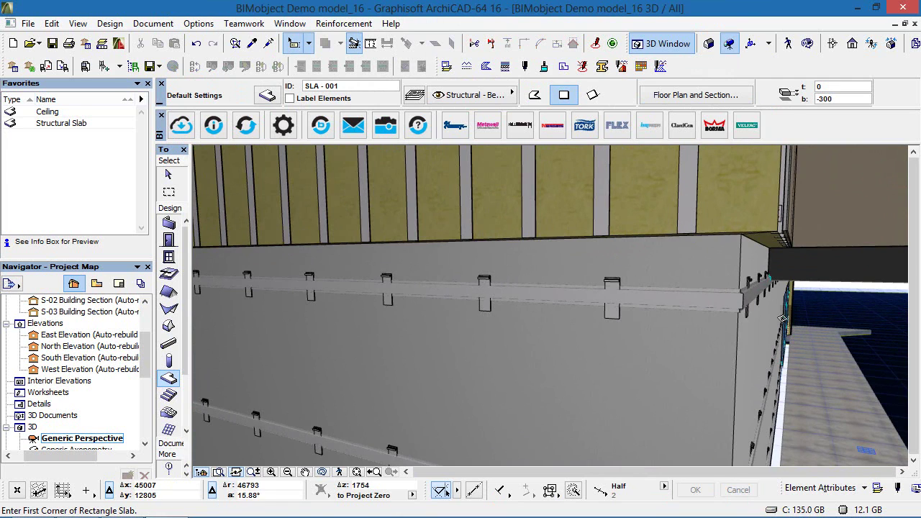
click(718, 321)
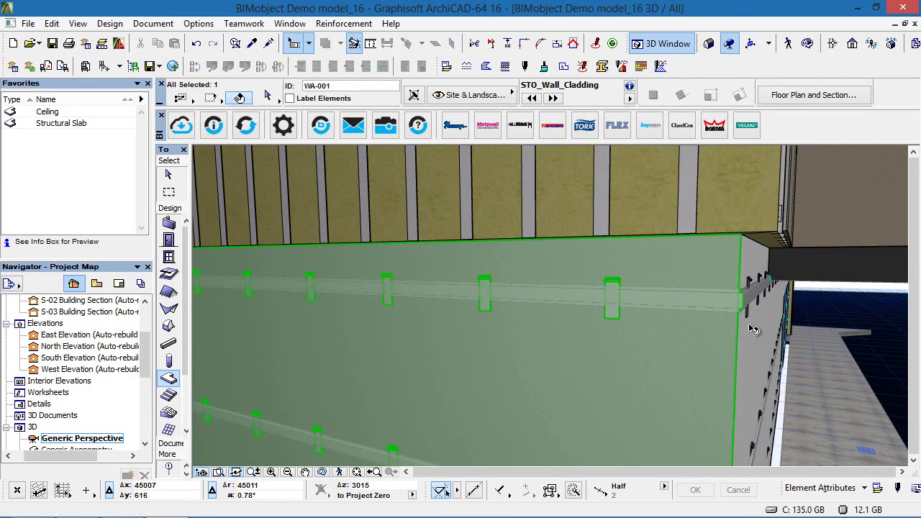
double_click(582, 306)
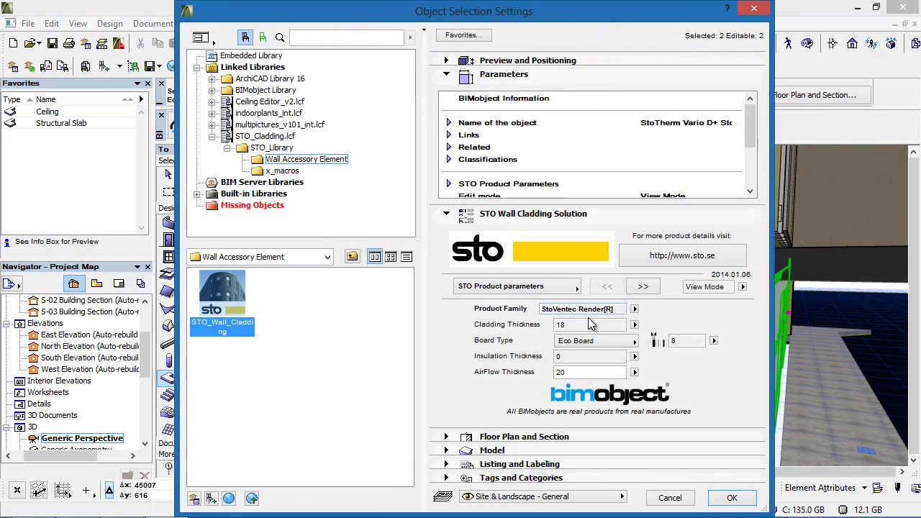
click(635, 358)
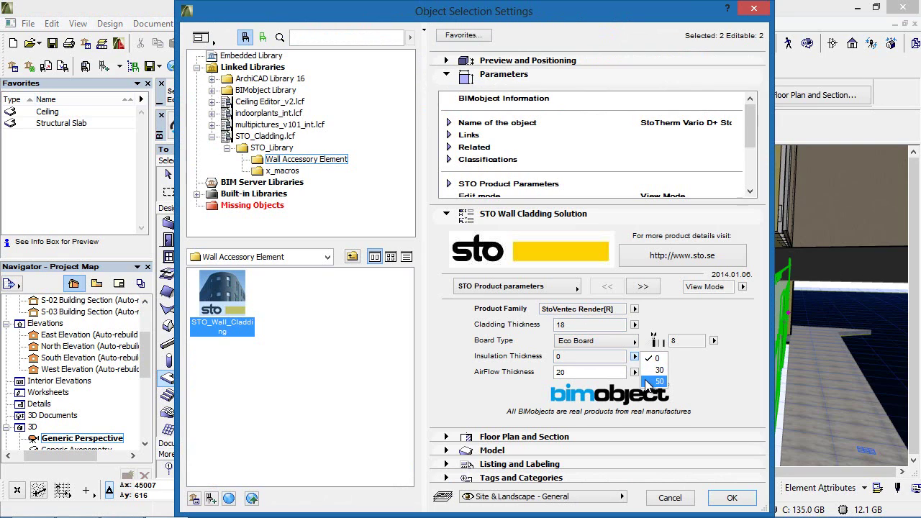
click(657, 382)
- Show the insulation of both lower corner claddings in 3D, apply the settings and deselect them
click(558, 289)
click(517, 367)
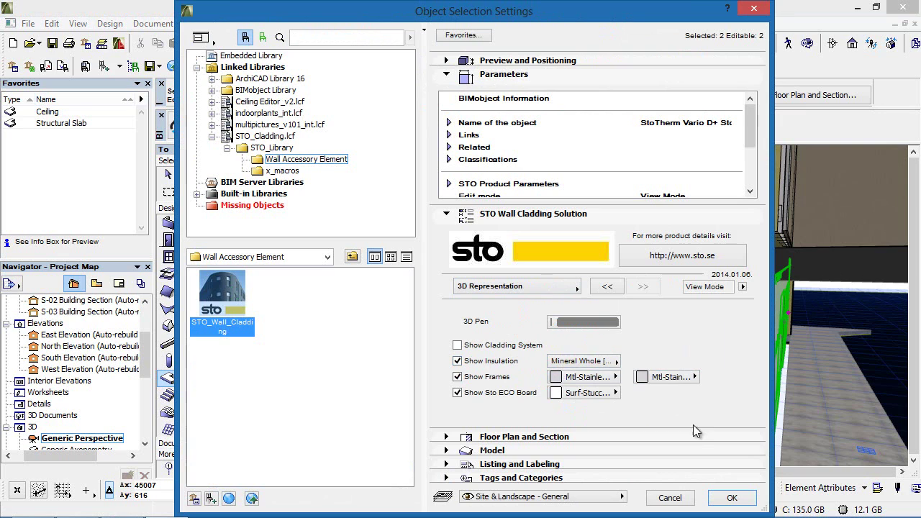
click(731, 498)
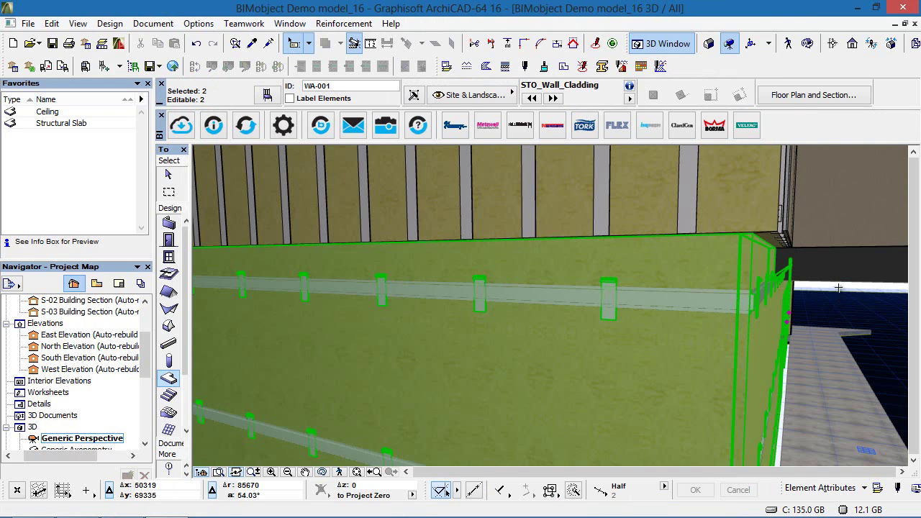
key(Escape)
- Select the short cladding above the lower corner cladding and set its frame structure to Sto Ventec Wood
mouse_move(765, 298)
shift+middle_down()
mouse_move(566, 307)
mouse_move(654, 305)
mouse_move(660, 296)
mouse_move(755, 304)
shift+middle_up()
shift+middle_drag(779, 213, 710, 346)
shift+click(712, 347)
shift+click(709, 343)
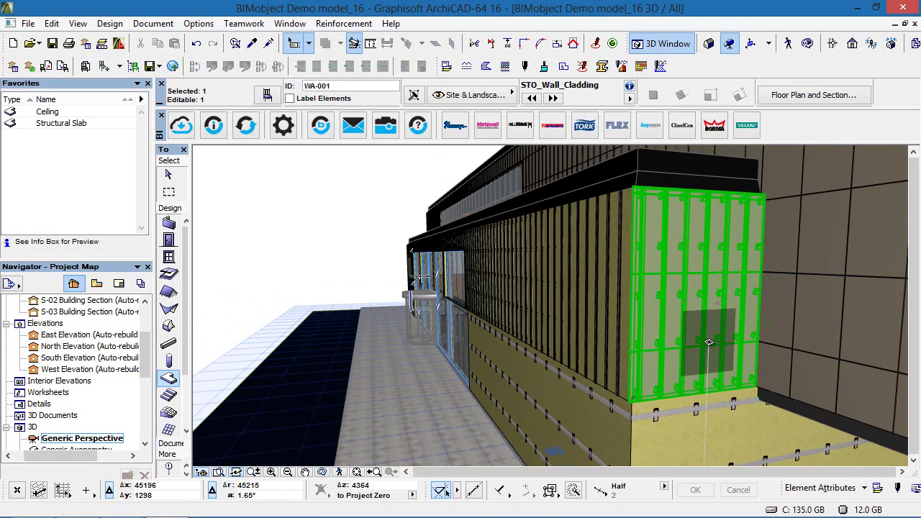
key(ctrl+t)
click(550, 289)
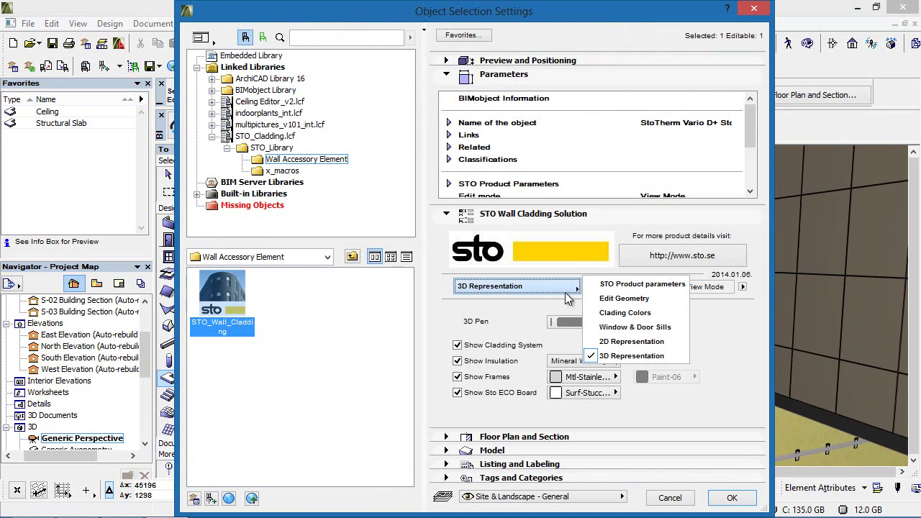
click(578, 297)
click(616, 315)
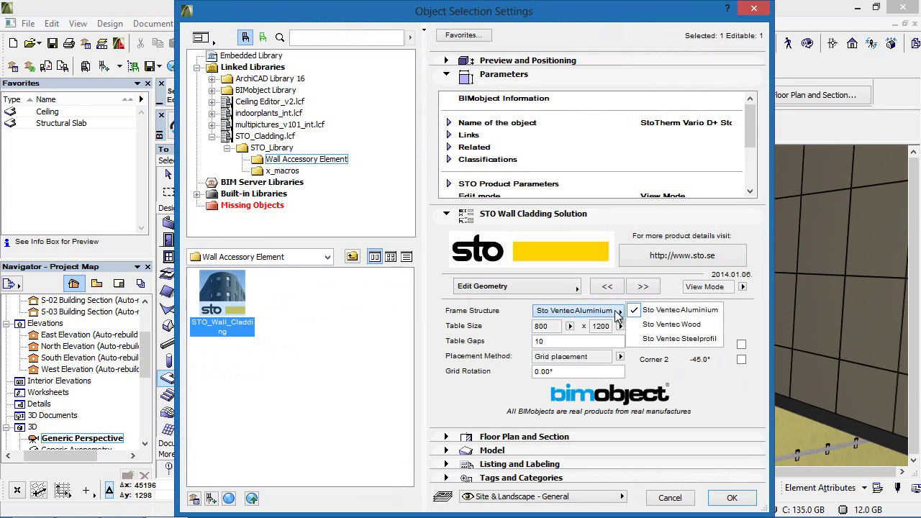
click(647, 328)
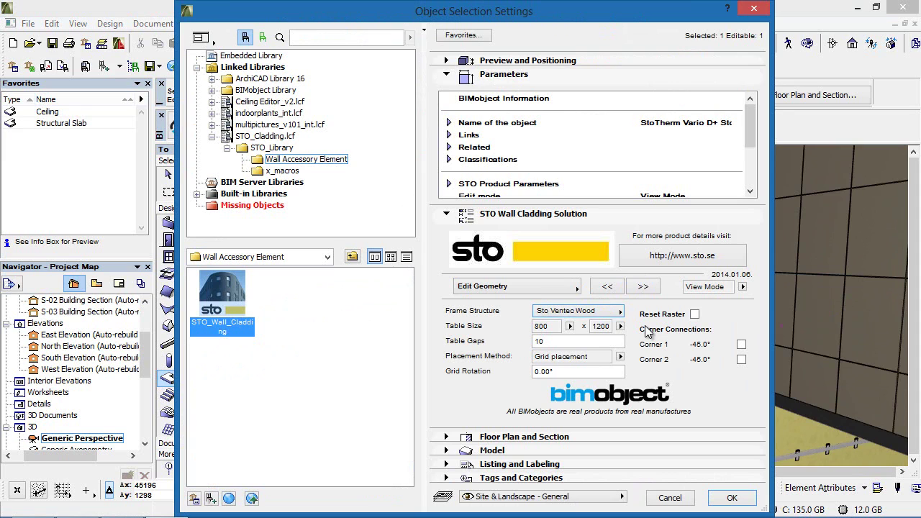
- Set the short cladding's frame material to Paint-12, hide its cladding system and insulation in 3D, apply the settings and deselect it
click(578, 289)
click(611, 356)
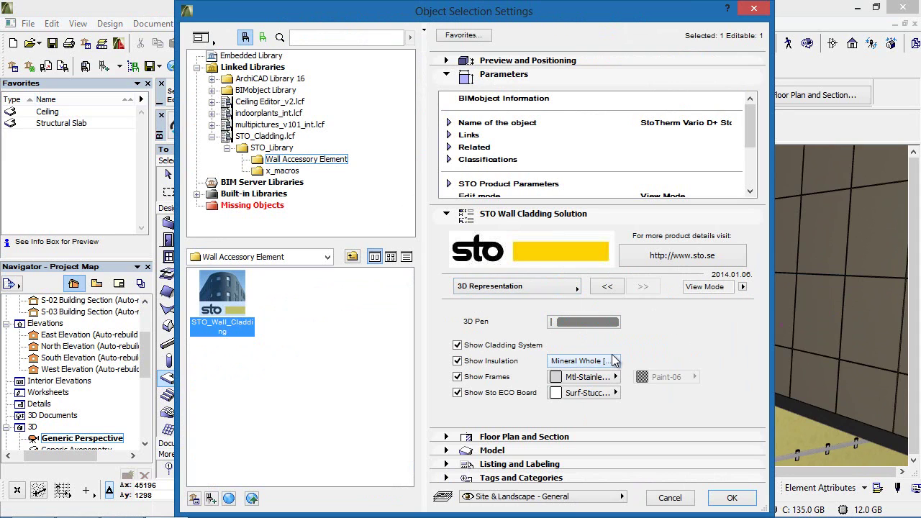
click(597, 377)
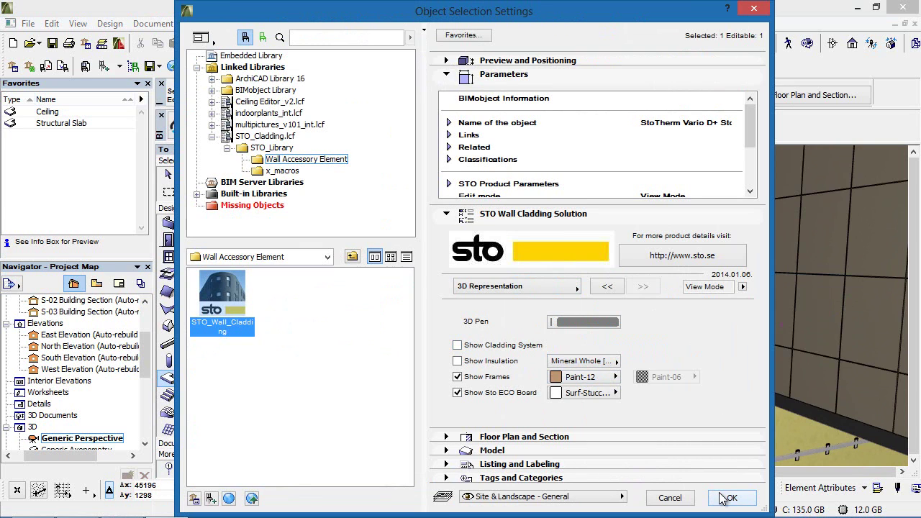
click(728, 498)
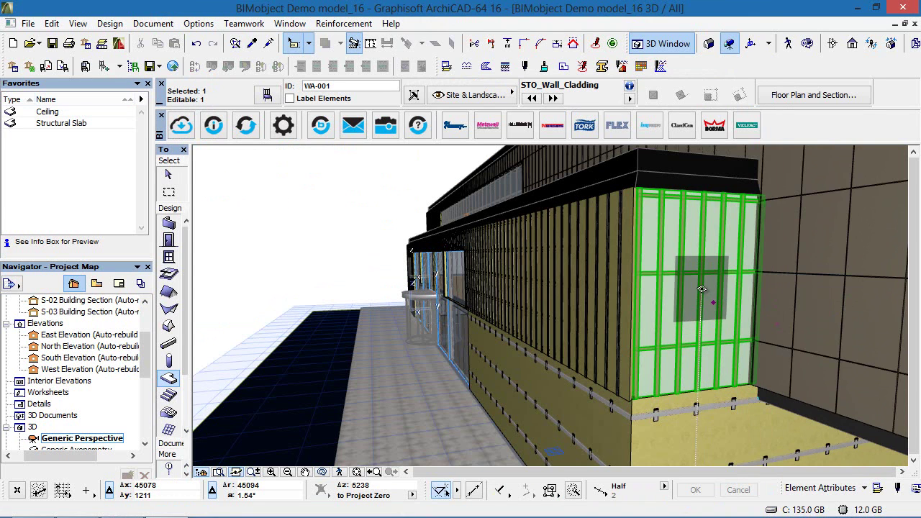
key(Escape)
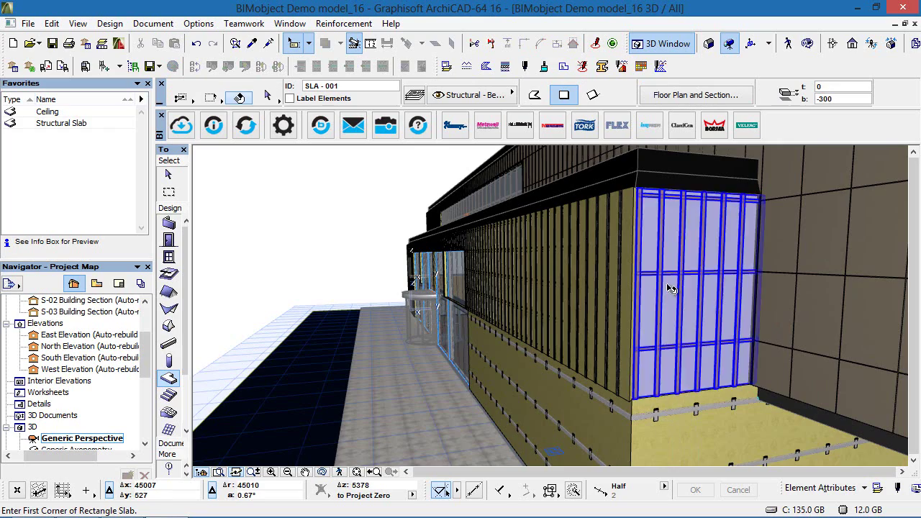
- Reselect the short wood-framed cladding, show its insulation in 3D with the thickness at 50, apply the settings and deselect it
shift+middle_drag(670, 292, 762, 280)
scroll(720, 267, up, 3)
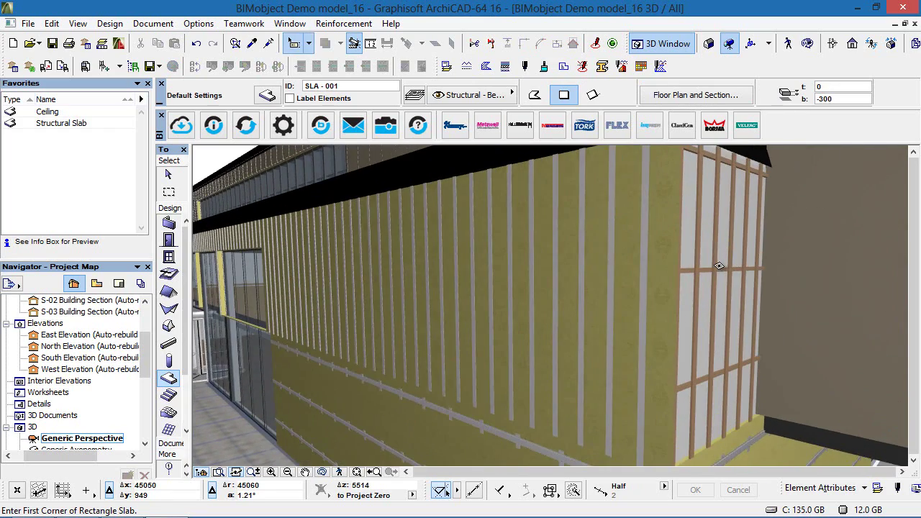
middle_drag(715, 223, 714, 241)
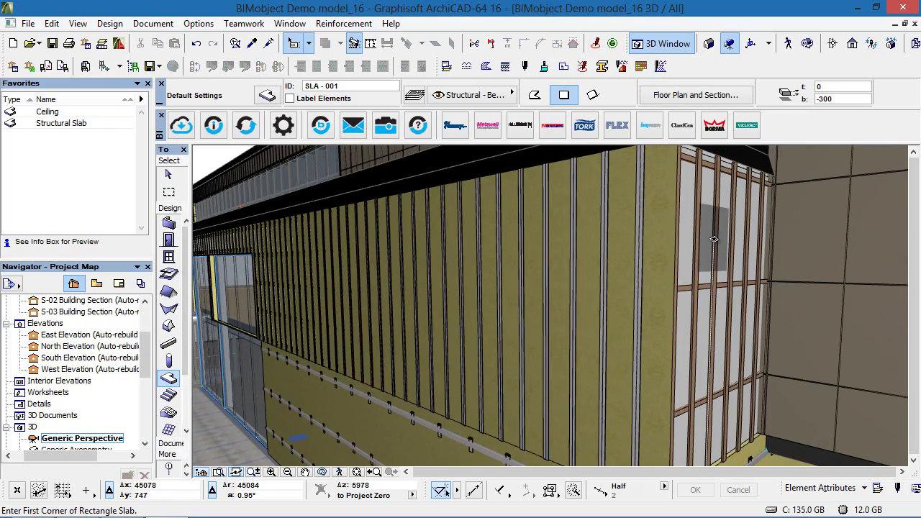
scroll(714, 239, down, 5)
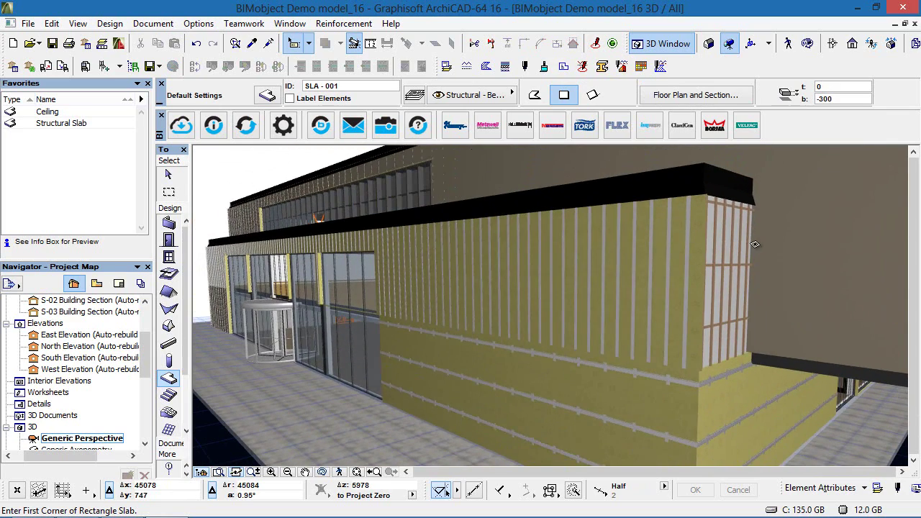
scroll(759, 246, up, 2)
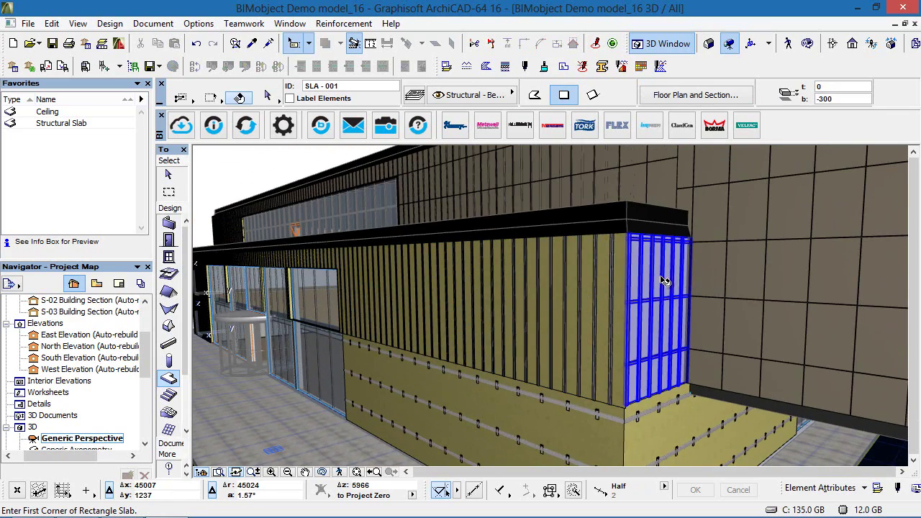
click(661, 278)
double_click(660, 277)
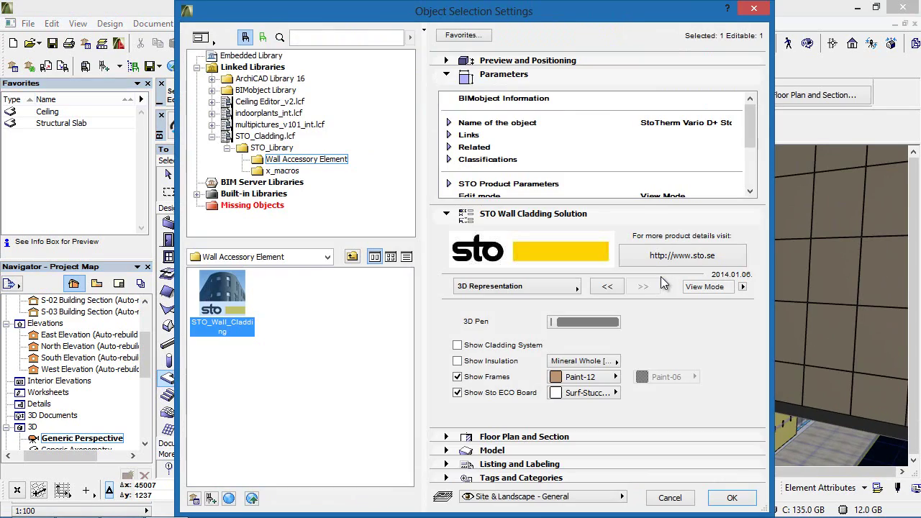
click(545, 287)
click(608, 282)
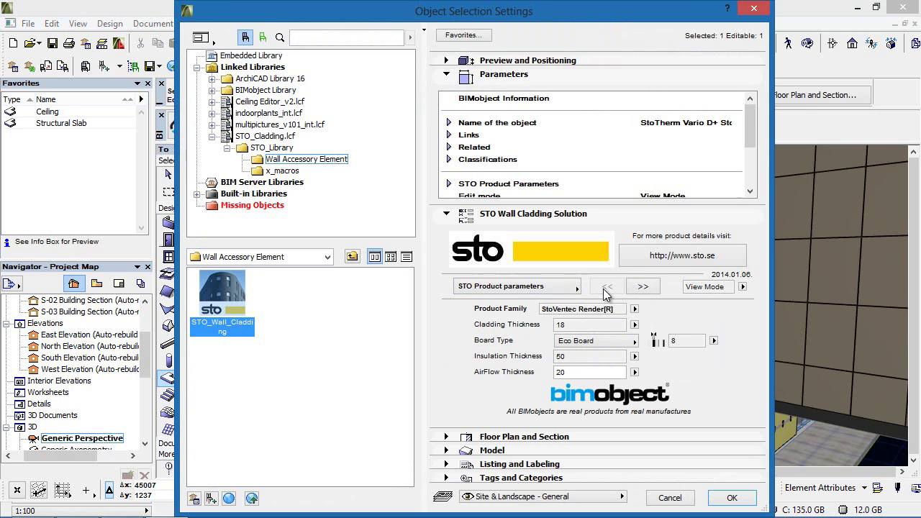
click(634, 358)
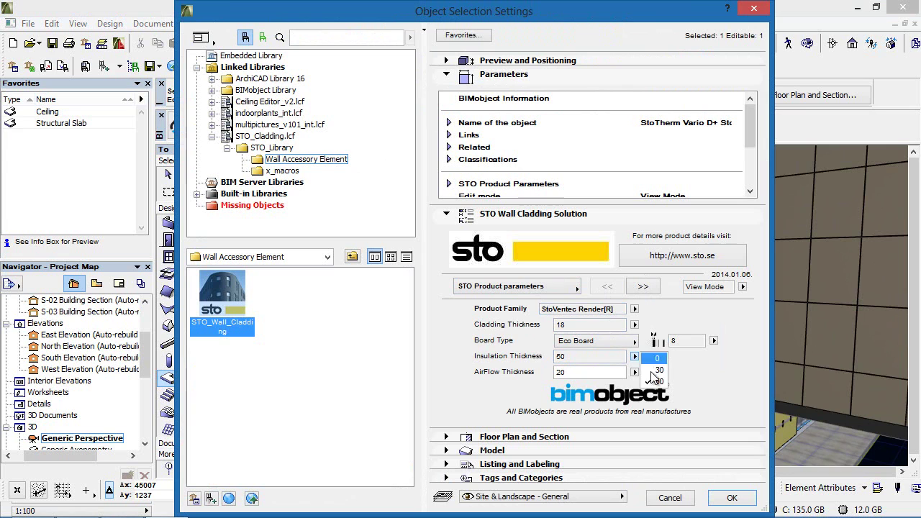
click(652, 383)
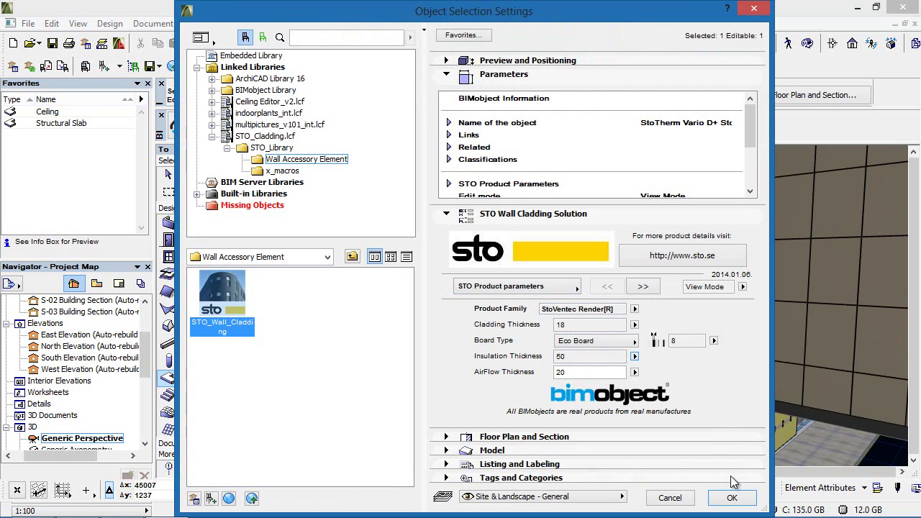
click(725, 499)
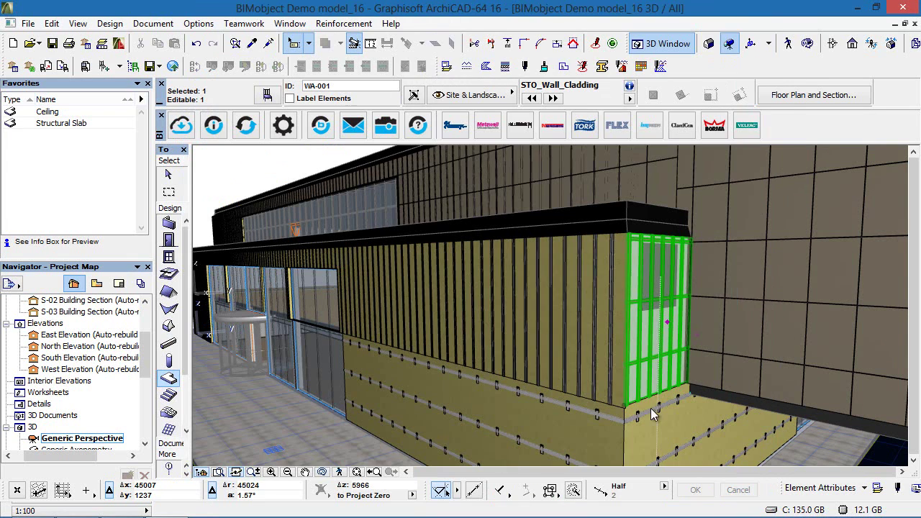
key(Escape)
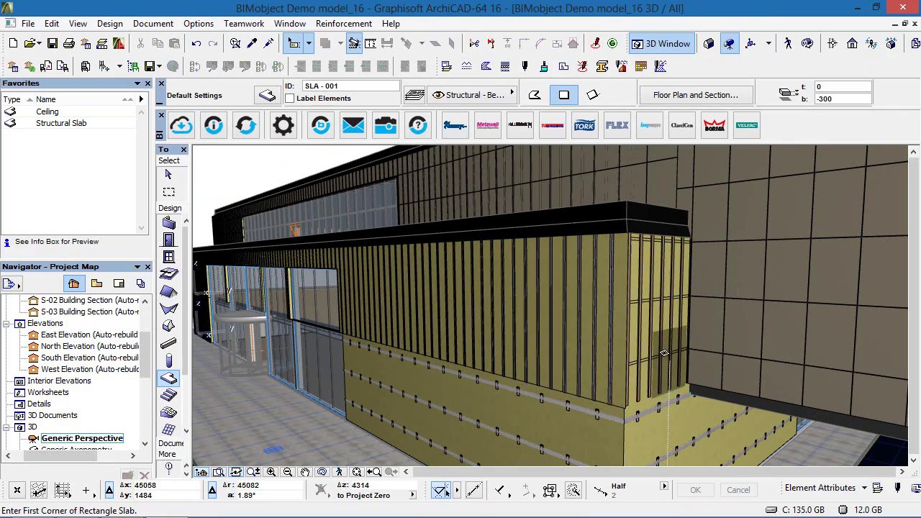
- Select the large upper-storey cladding beside the short wood-framed one and set its product family to StoTherm Vario D
scroll(654, 316, up, 5)
mouse_move(630, 303)
shift+middle_down()
mouse_move(679, 288)
mouse_move(611, 270)
mouse_move(467, 294)
mouse_move(630, 314)
shift+middle_up()
scroll(630, 313, down, 1)
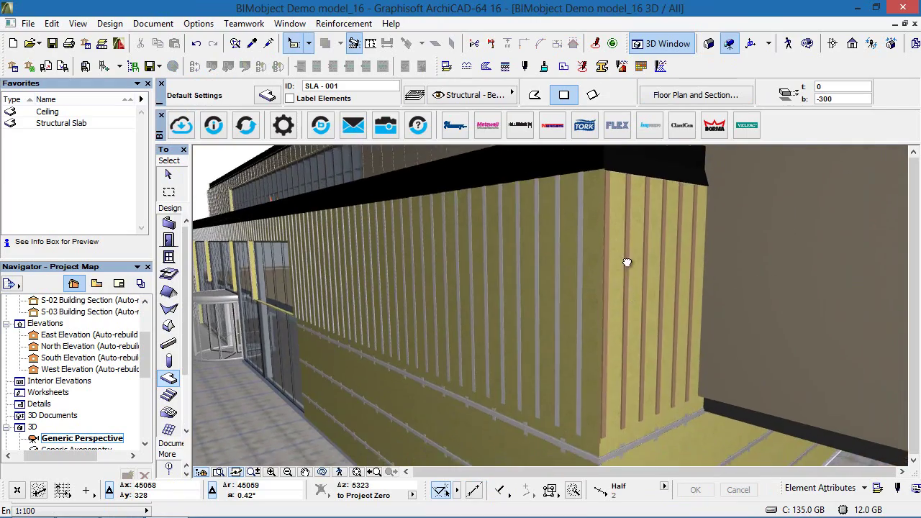
middle_drag(627, 262, 611, 194)
scroll(617, 198, down, 2)
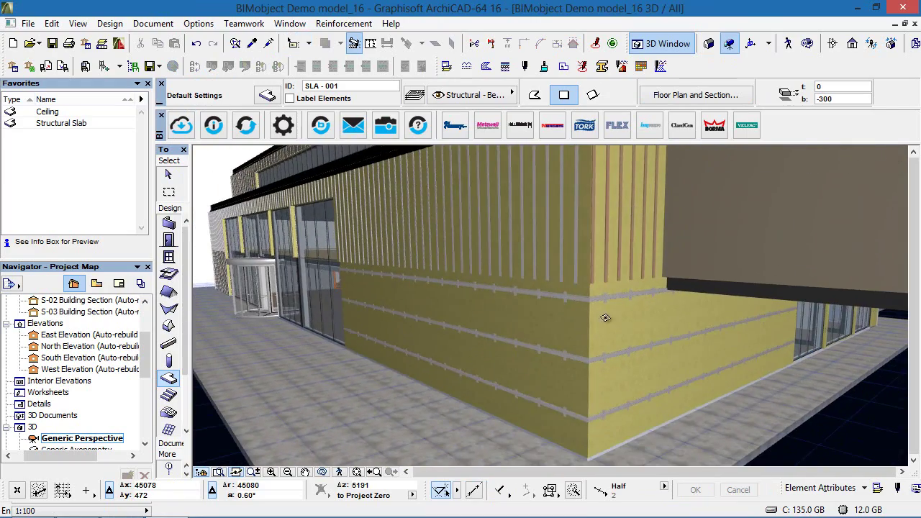
shift+middle_drag(605, 318, 555, 366)
click(647, 319)
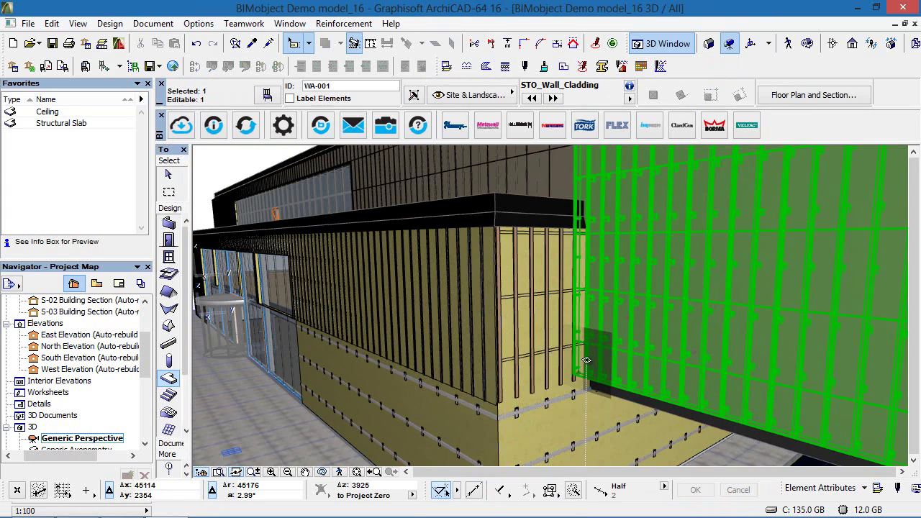
scroll(587, 360, down, 2)
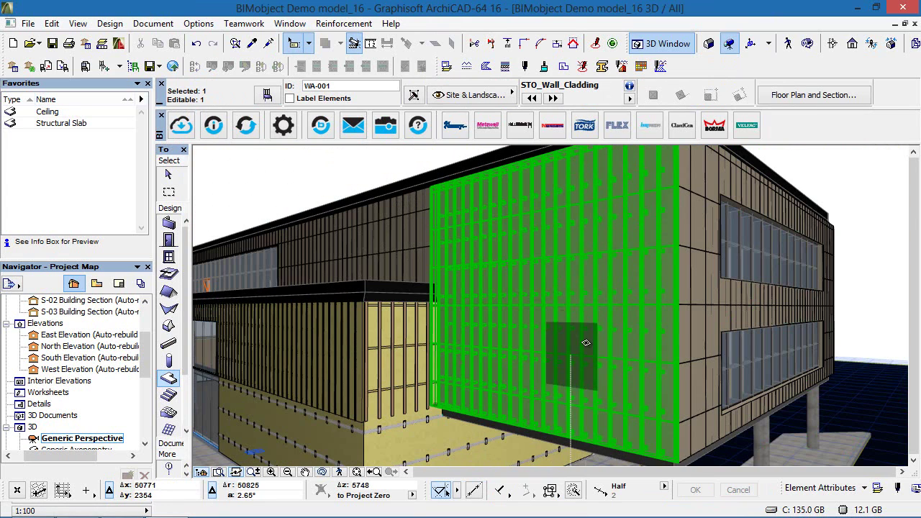
key(ctrl+t)
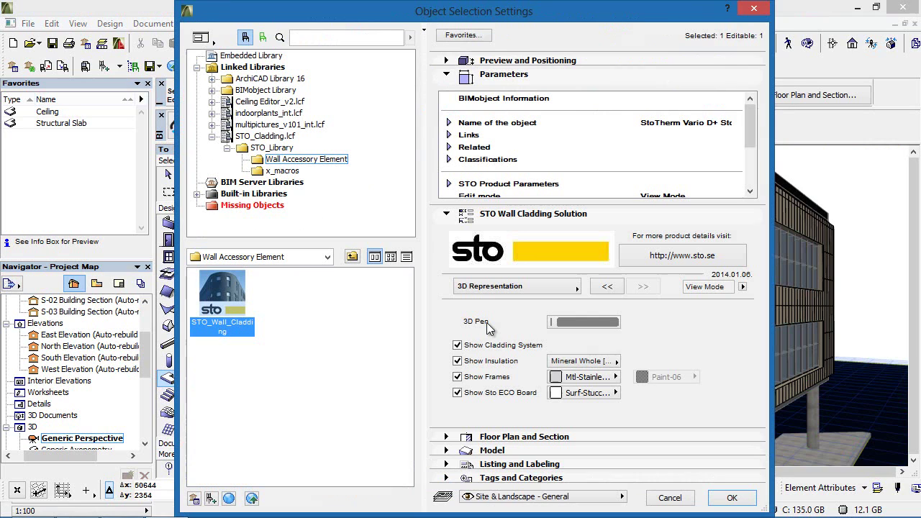
click(519, 286)
click(611, 287)
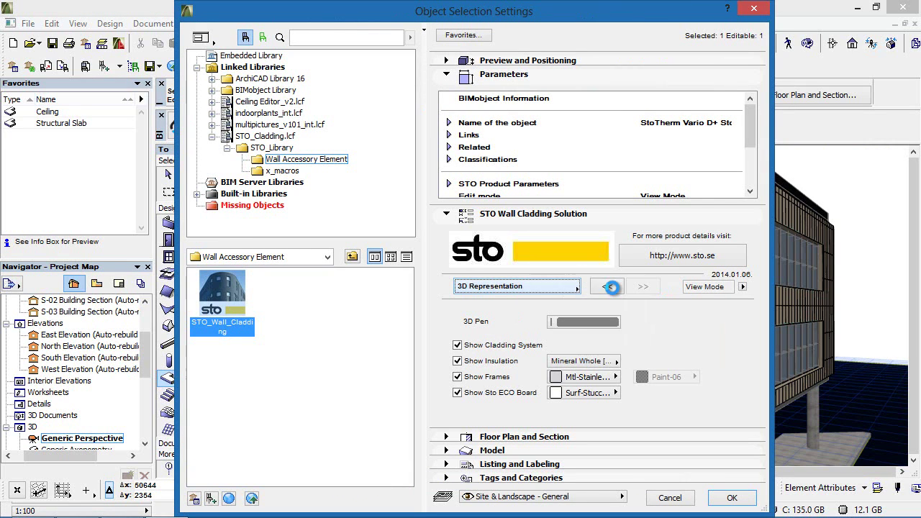
click(634, 309)
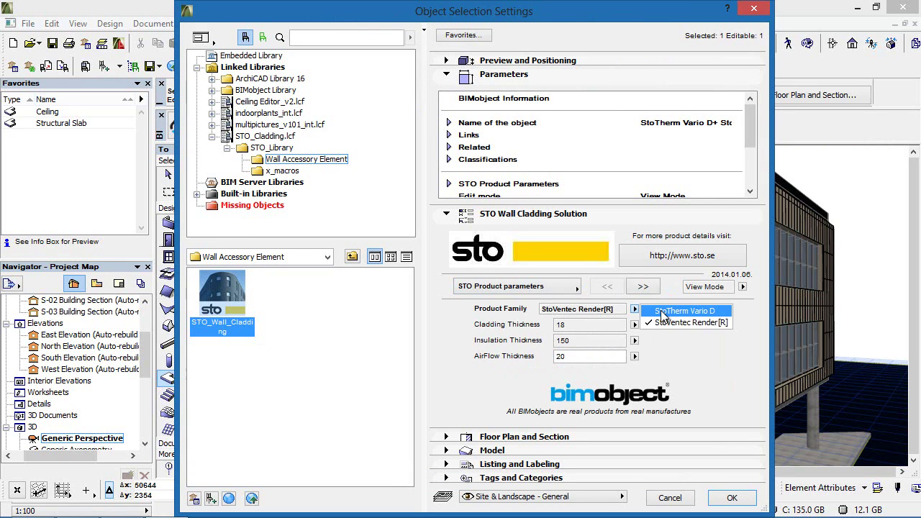
click(660, 310)
- Check the available insulation thicknesses, board types and board thicknesses for the StoTherm Vario D cladding
click(634, 357)
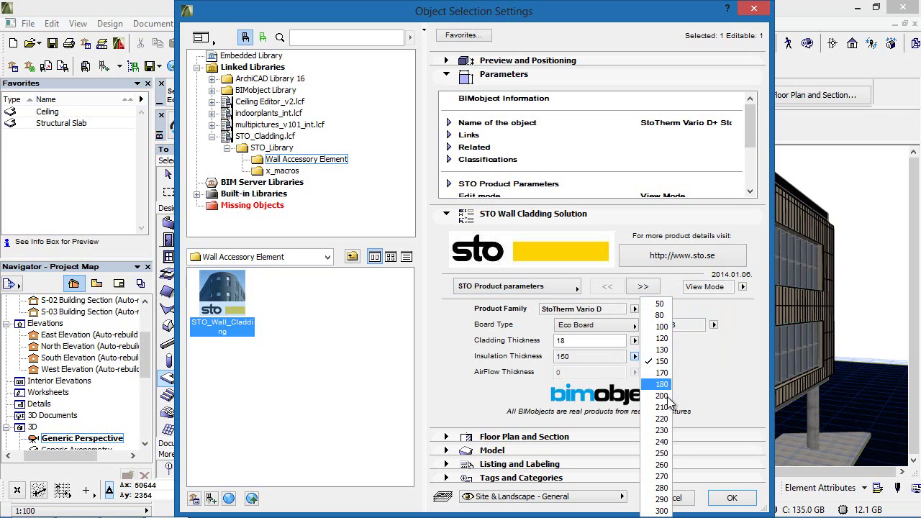
click(736, 390)
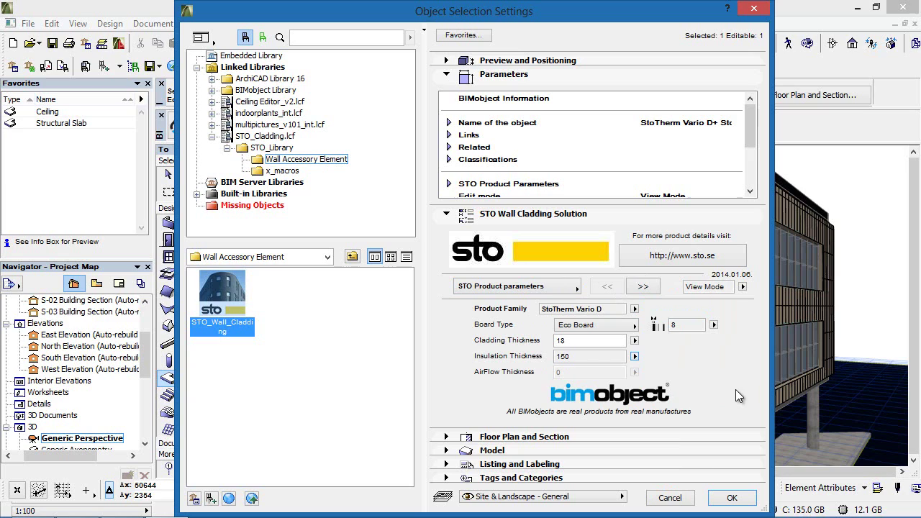
click(634, 326)
click(669, 354)
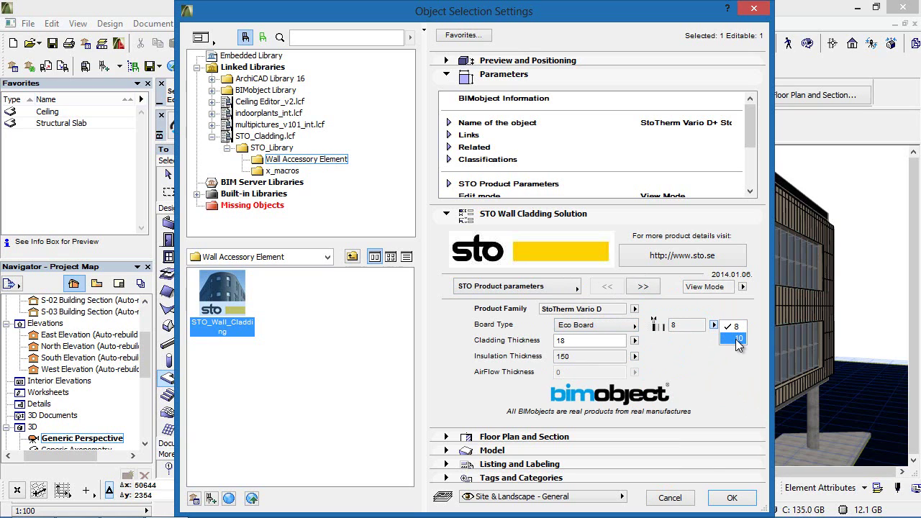
click(670, 362)
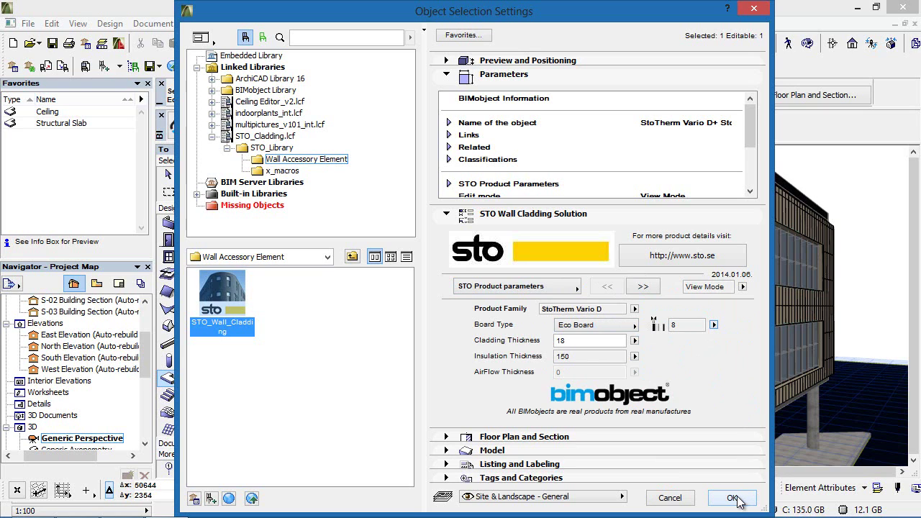
- Hide the large upper-storey cladding's cladding system in 3D, apply the settings and deselect it
click(643, 287)
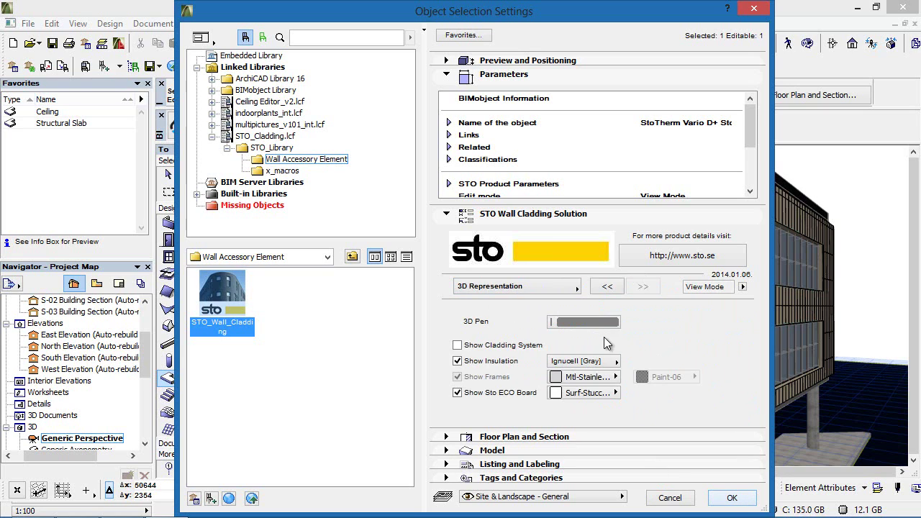
click(723, 498)
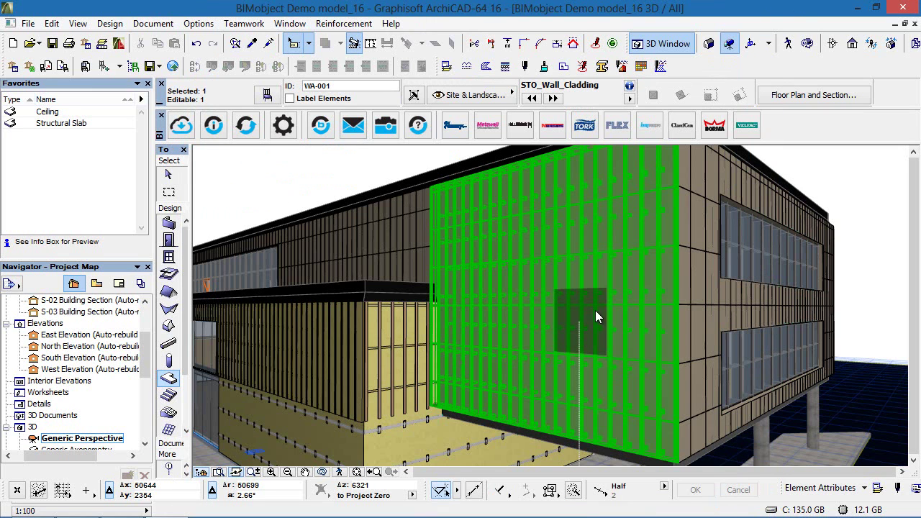
key(Escape)
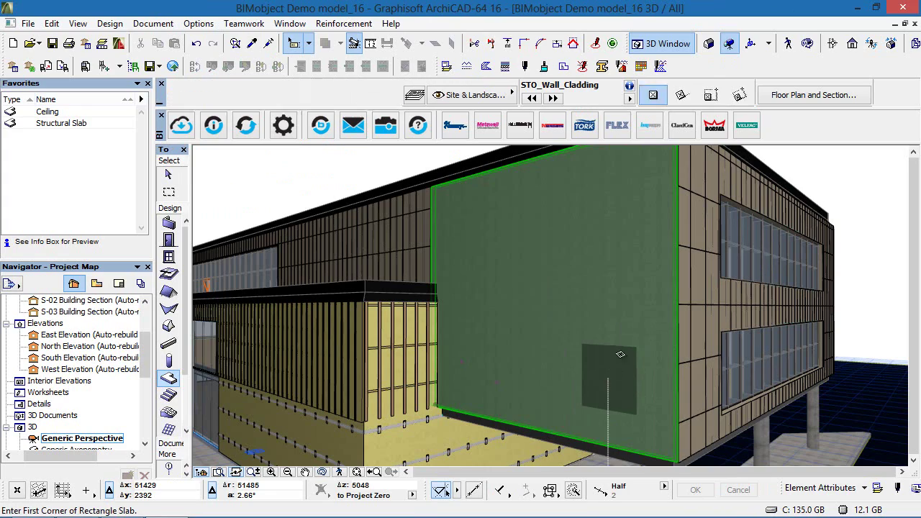
- Examine the exposed gray insulation texture of the large upper-storey cladding up close
scroll(672, 249, up, 5)
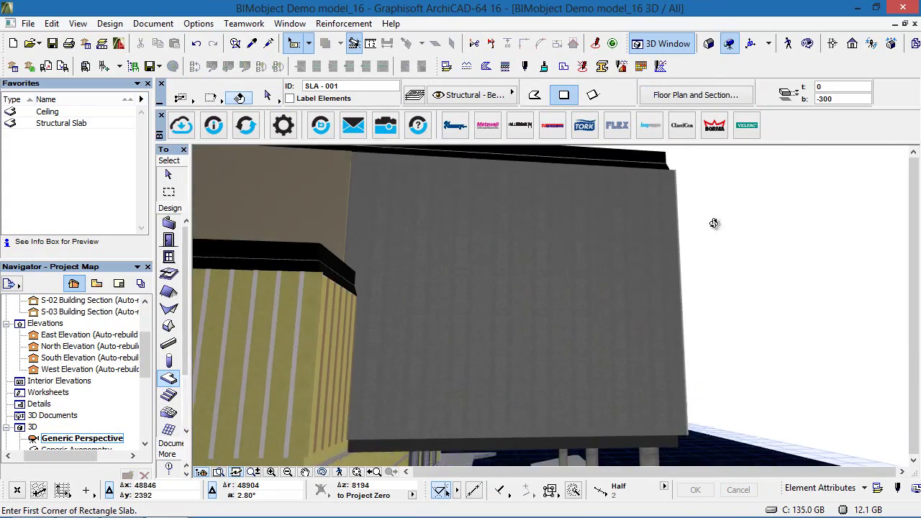
shift+middle_drag(714, 223, 607, 355)
scroll(603, 324, up, 5)
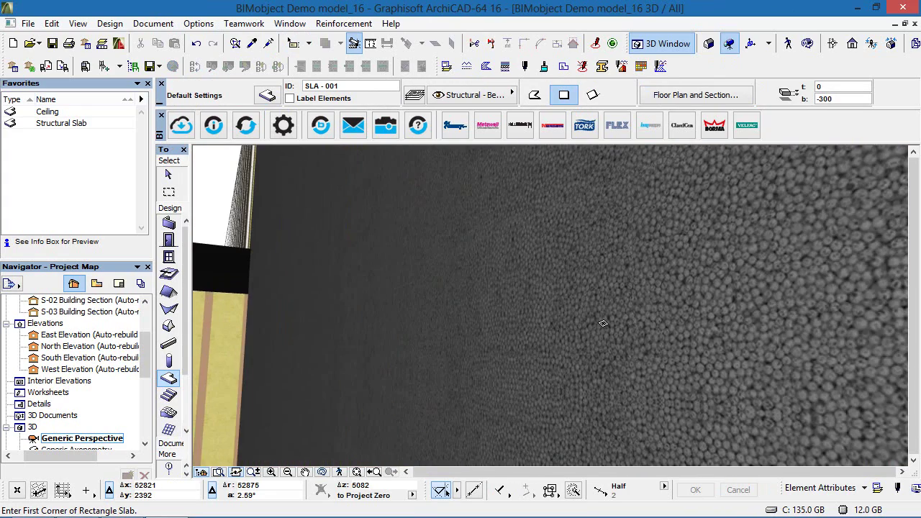
scroll(634, 329, up, 5)
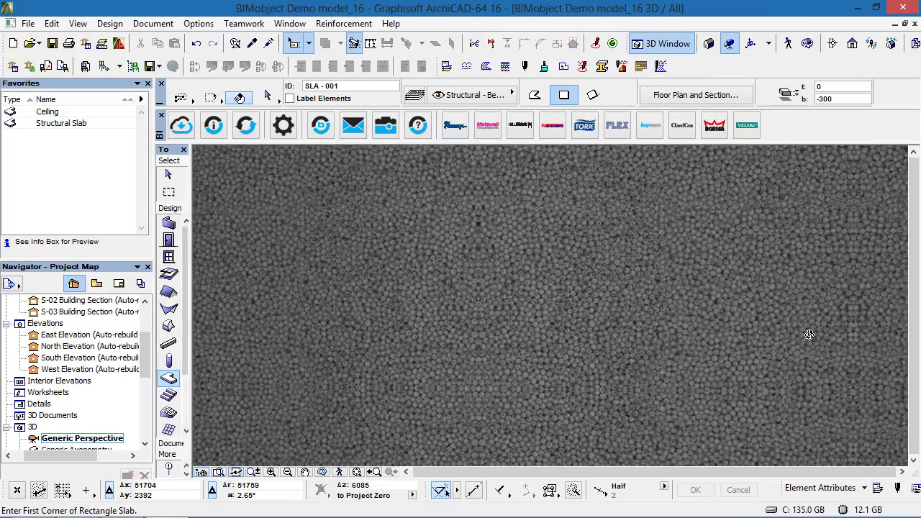
scroll(809, 335, up, 3)
shift+middle_drag(850, 336, 727, 337)
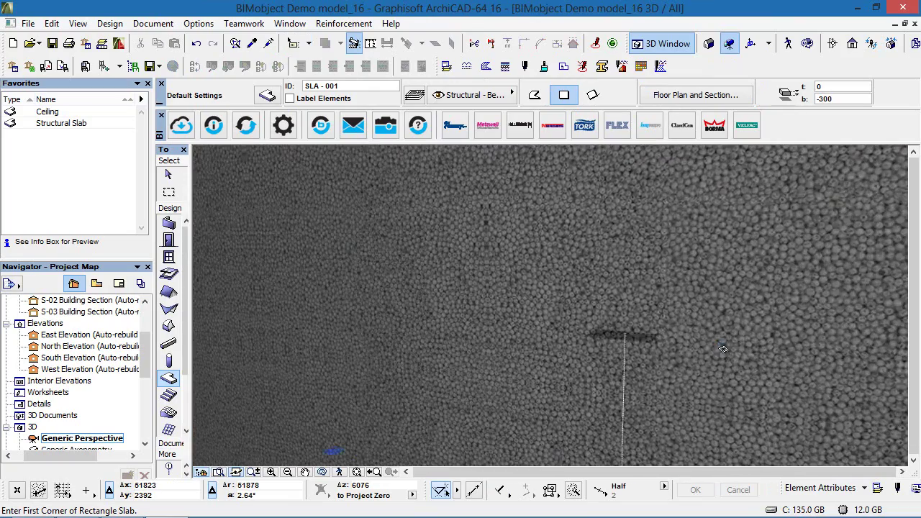
scroll(727, 338, down, 6)
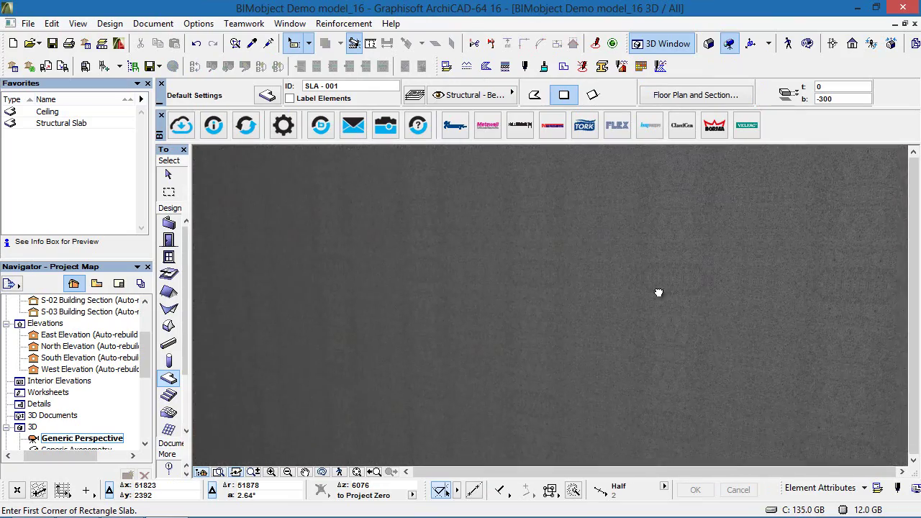
scroll(658, 292, down, 5)
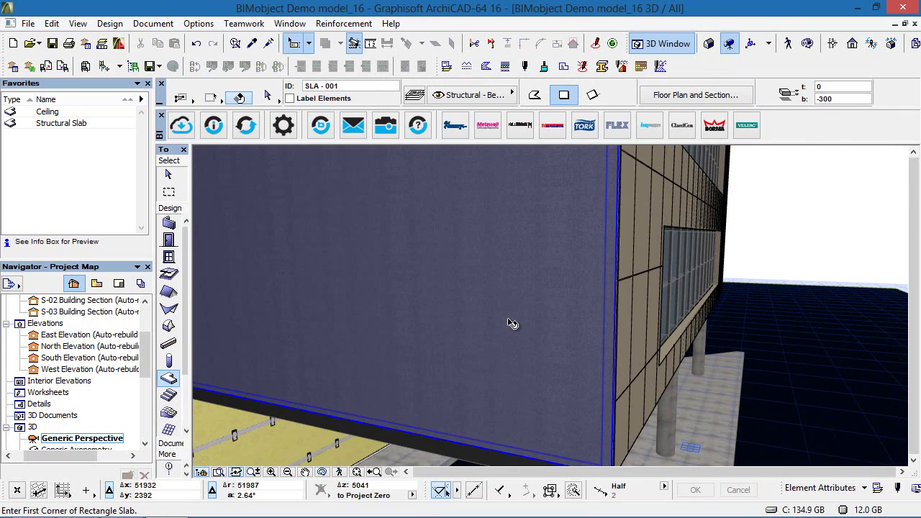
- Select the large upper-storey cladding and show it alone in the 3D view, turned to its top edge
shift+click(509, 319)
key(F5)
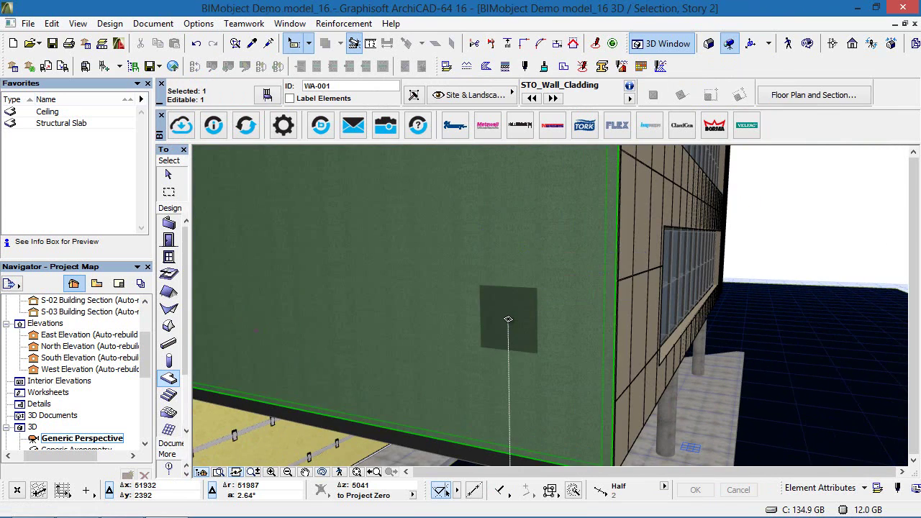
shift+middle_drag(576, 271, 435, 349)
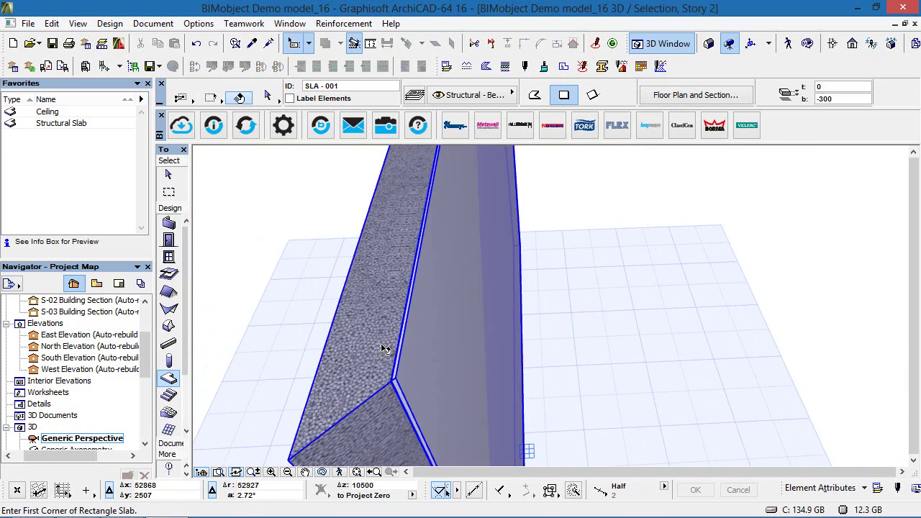
- Turn on the isolated cladding's cladding system in 3D, apply the settings and deselect it
shift+click(383, 348)
double_click(381, 344)
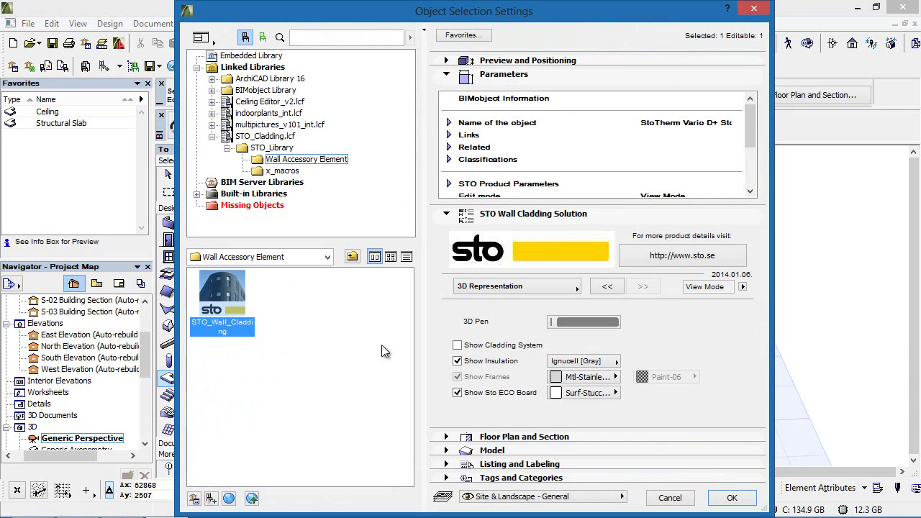
click(470, 347)
click(712, 498)
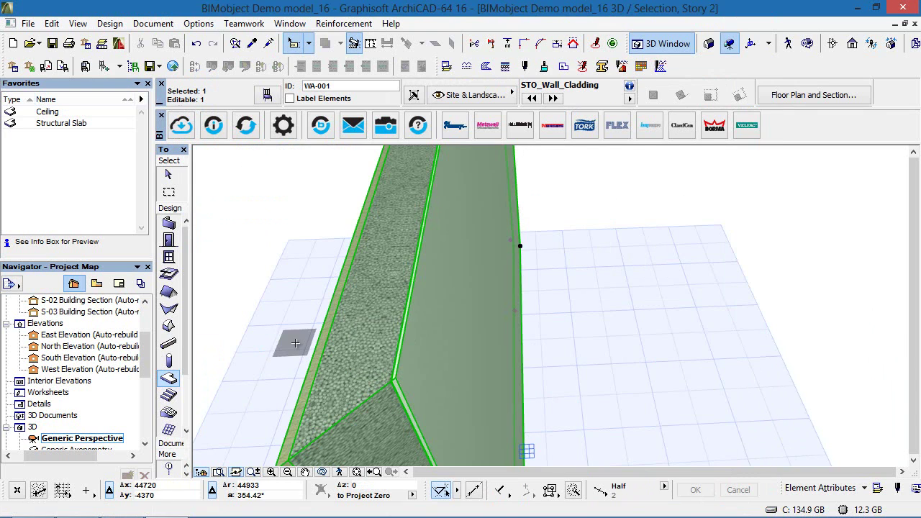
key(Escape)
- Reselect the isolated cladding and set its insulation thickness to 300
shift+middle_drag(314, 348, 573, 285)
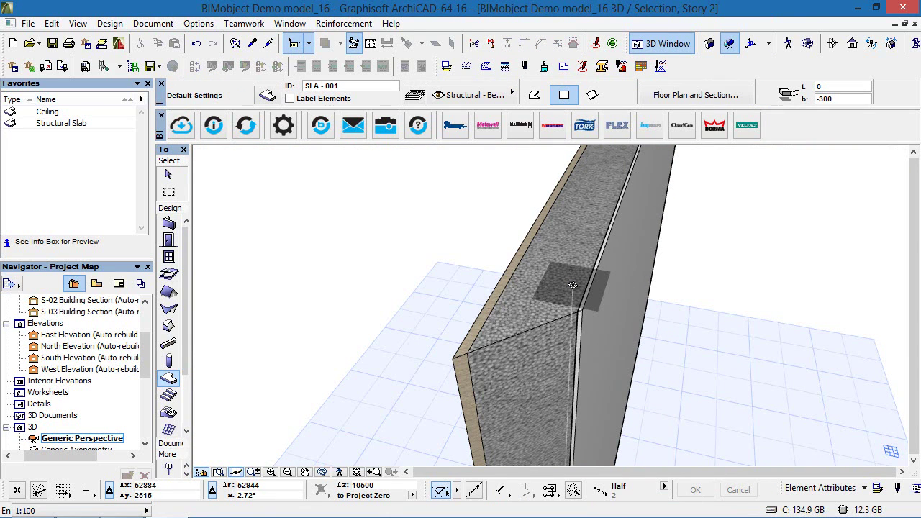
click(525, 316)
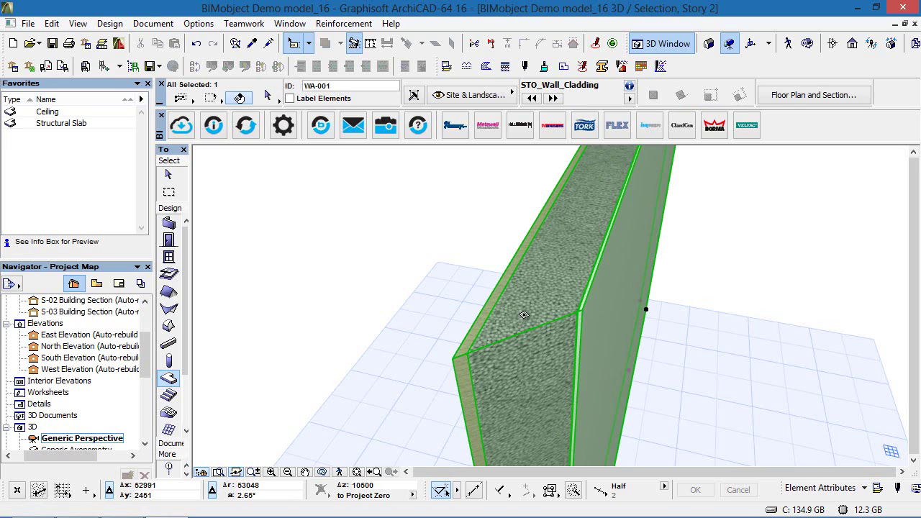
double_click(524, 315)
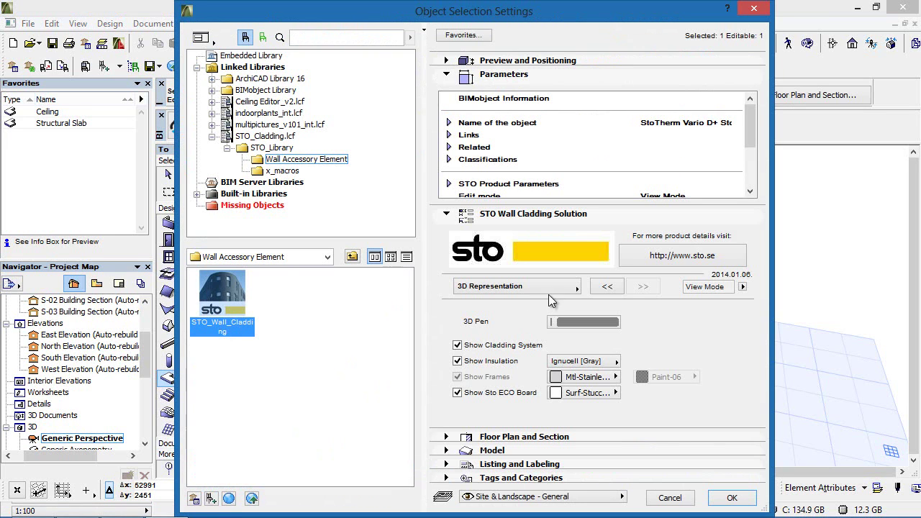
click(549, 288)
click(624, 298)
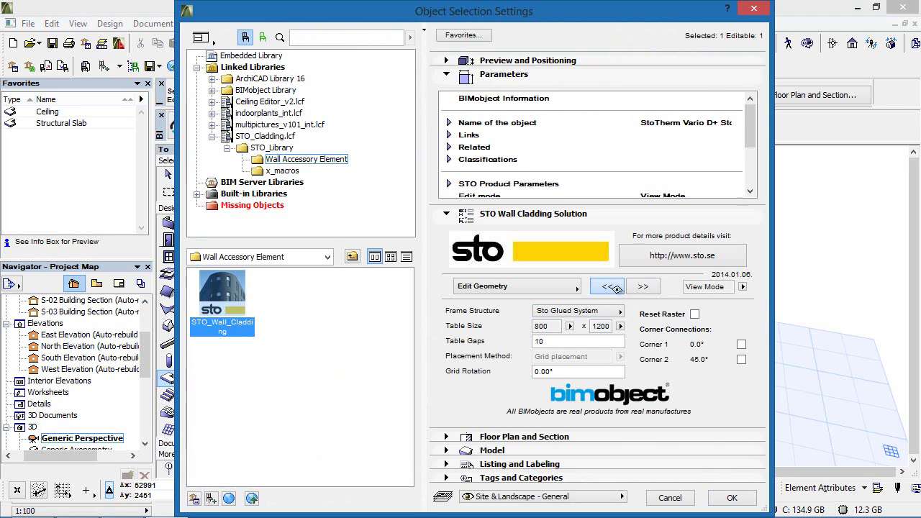
click(611, 287)
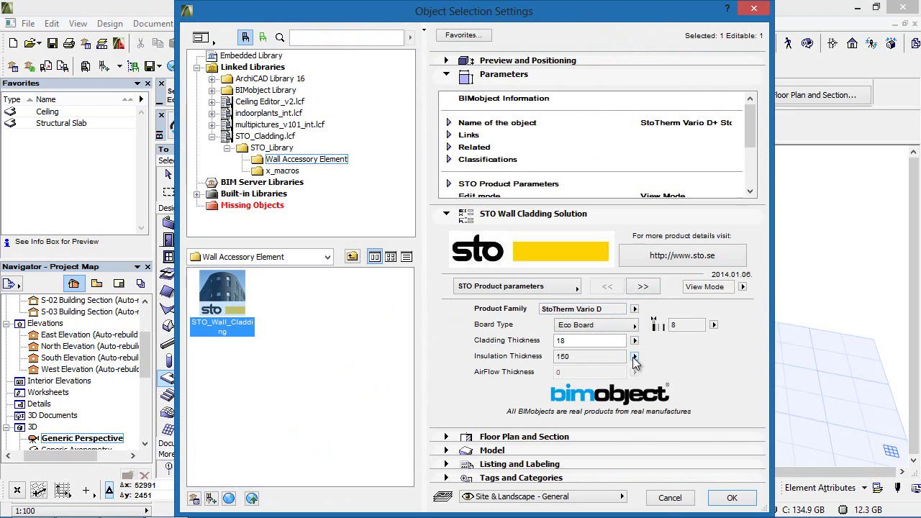
click(634, 357)
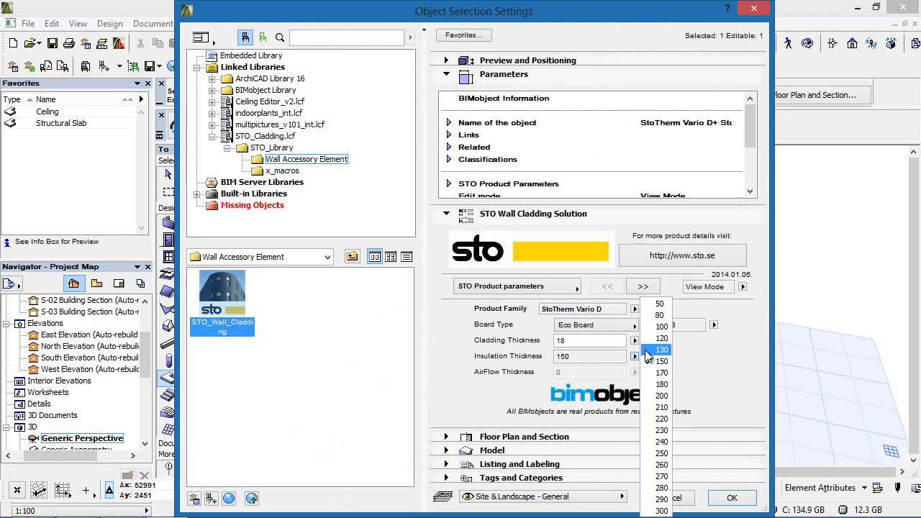
click(662, 510)
click(730, 498)
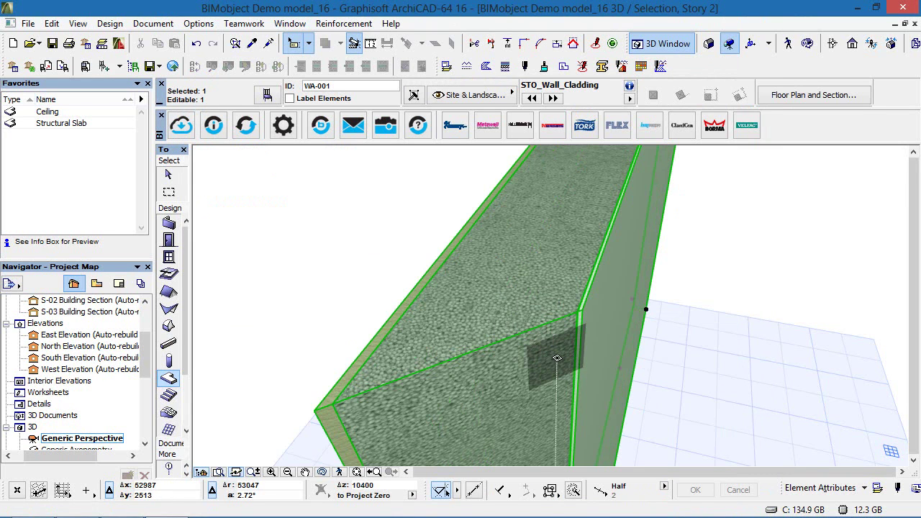
- Set the isolated cladding's insulation thickness to 200 and view the layers from above
shift+middle_drag(533, 362, 676, 391)
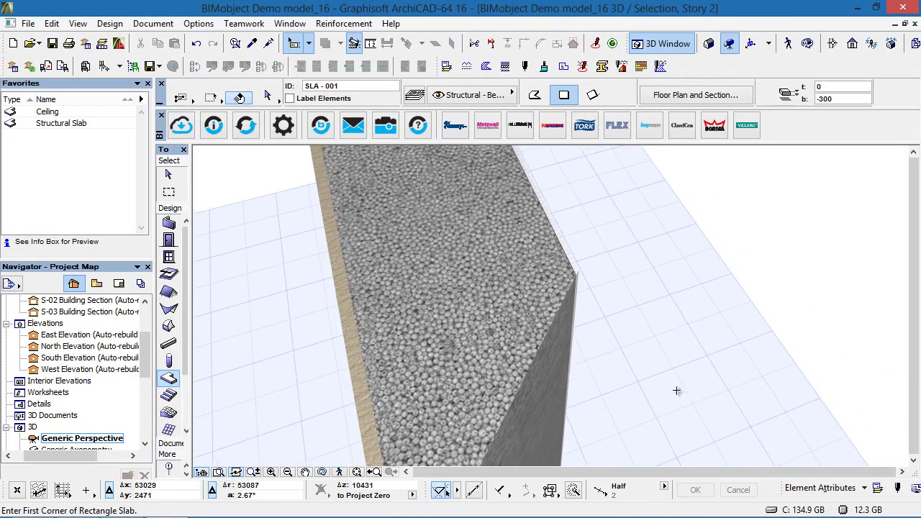
shift+middle_drag(435, 250, 491, 284)
shift+click(593, 208)
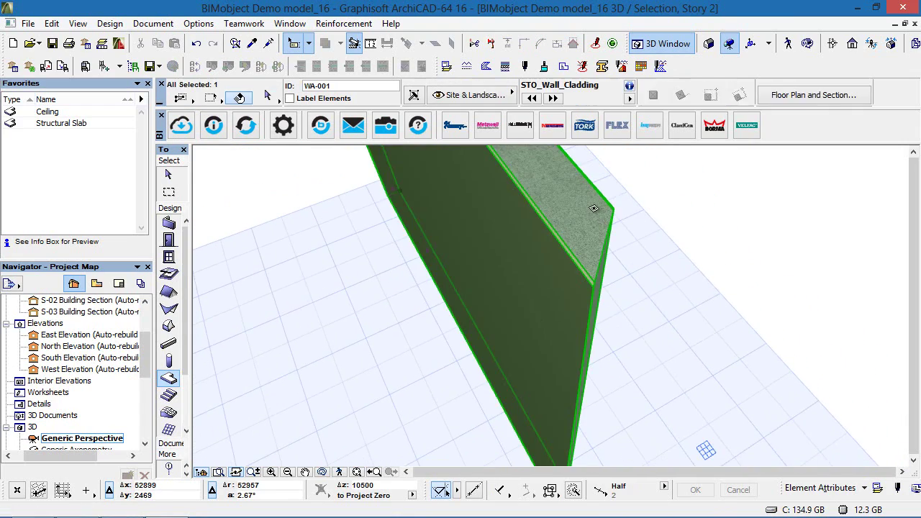
key(ctrl+t)
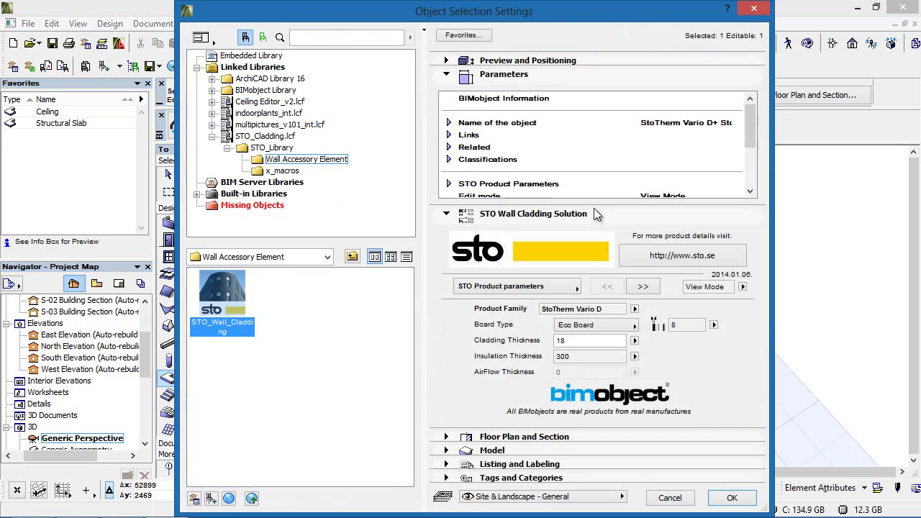
click(634, 355)
click(660, 398)
click(732, 498)
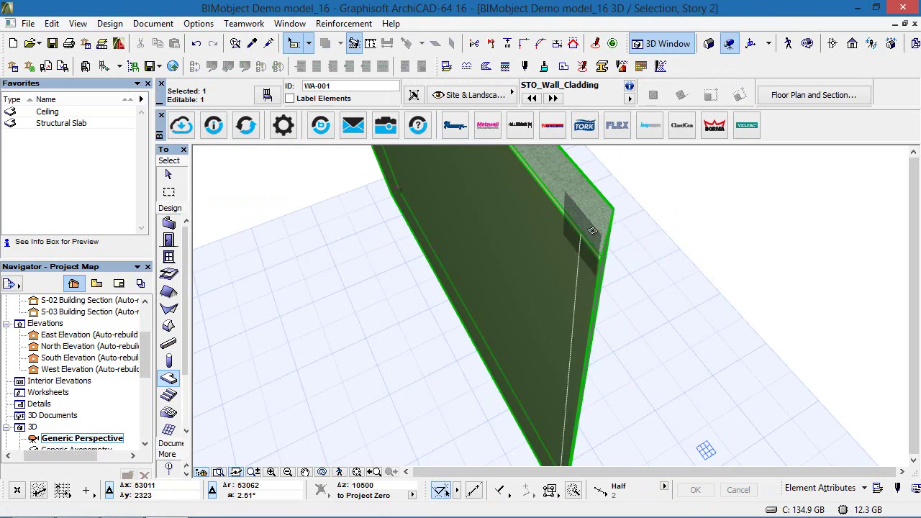
middle_drag(612, 200, 661, 419)
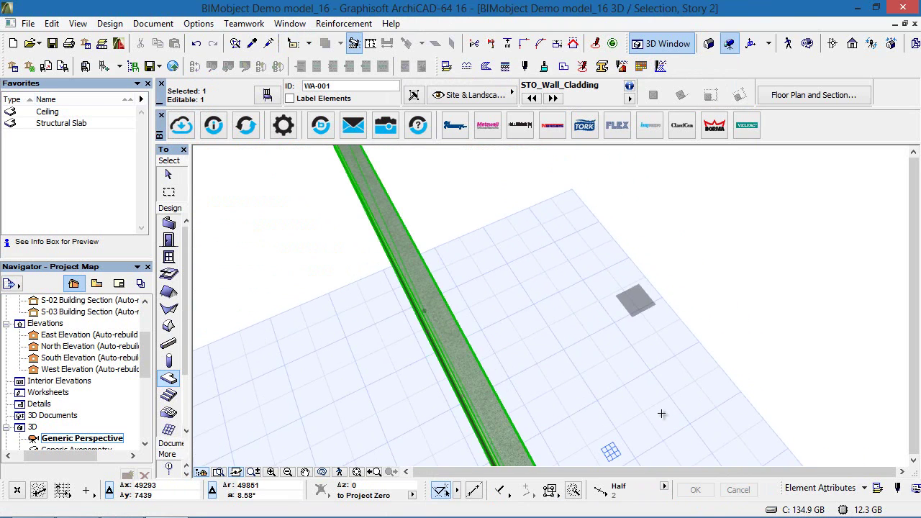
- Select the windowed facade cladding and the adjoining blank one, hide their cladding system in 3D, apply the settings and deselect them
scroll(411, 304, up, 3)
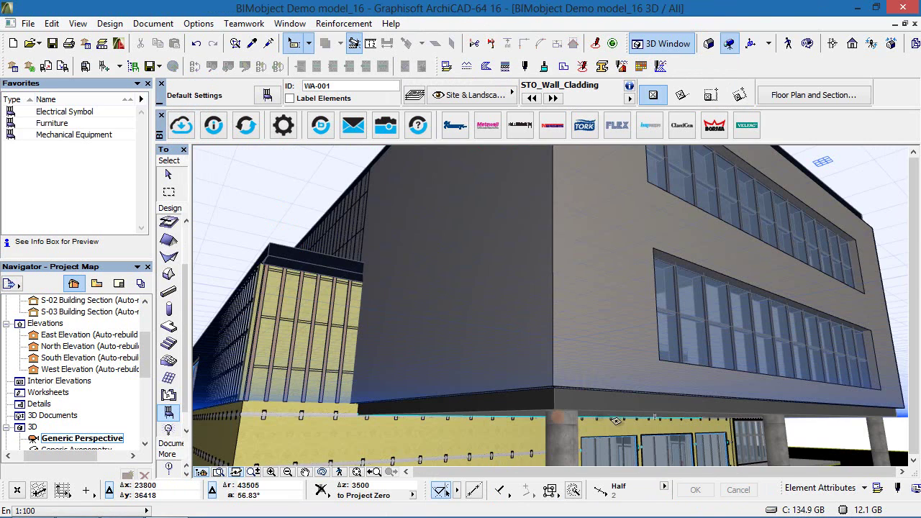
shift+middle_drag(583, 355, 612, 333)
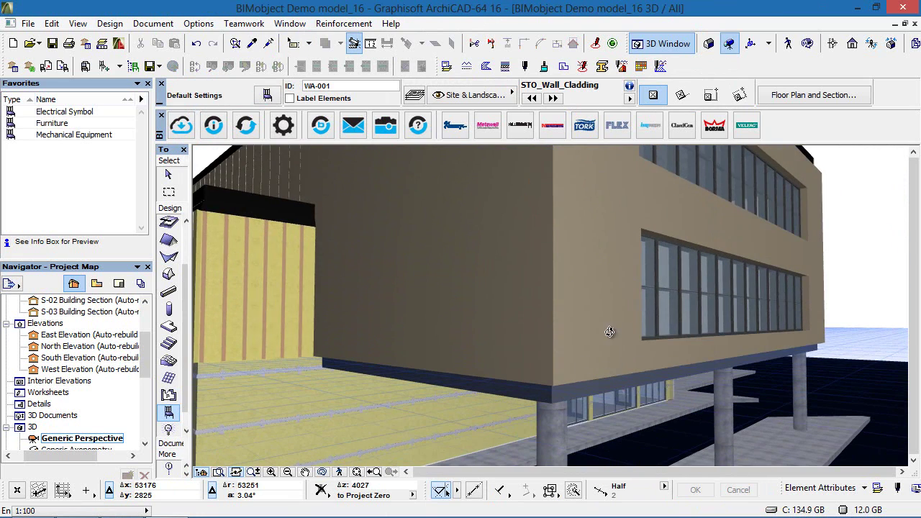
click(610, 329)
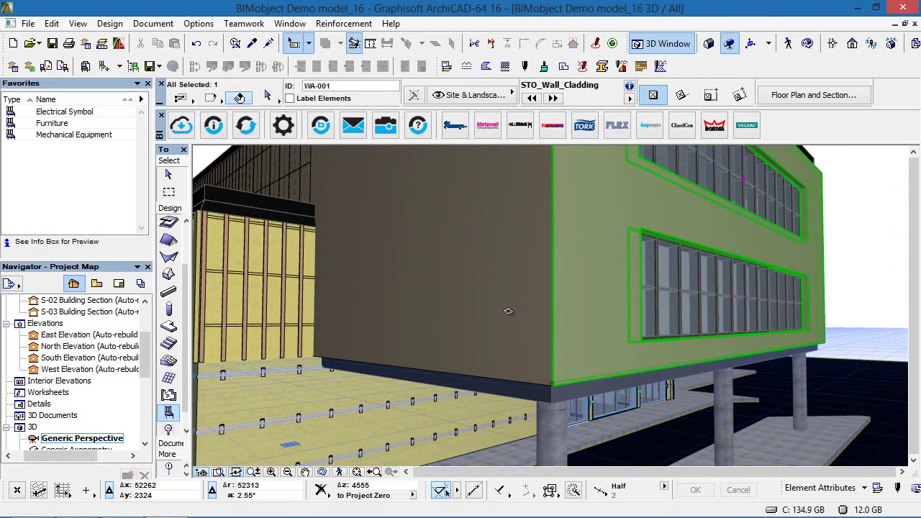
double_click(508, 311)
click(457, 345)
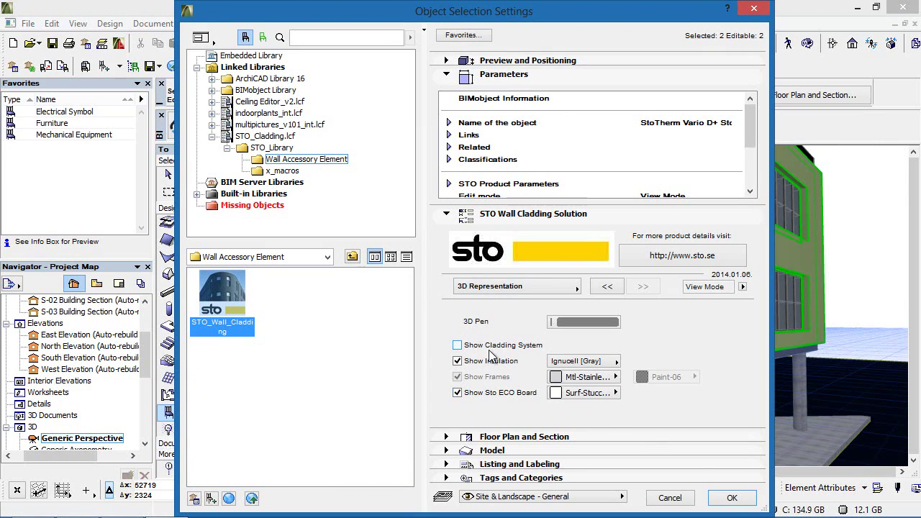
click(732, 498)
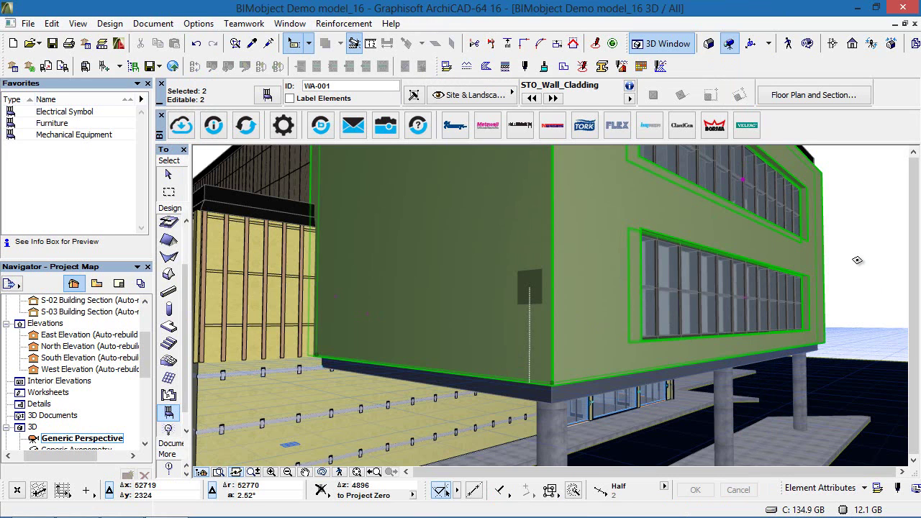
key(Escape)
scroll(510, 243, down, 2)
middle_drag(633, 281, 446, 383)
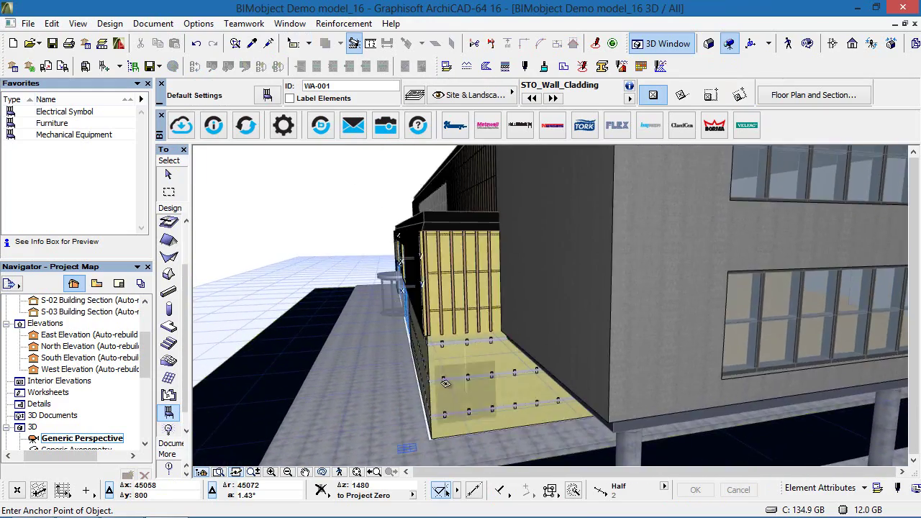
- Select the front facade cladding above the insulated base, expand its Links parameters to review them, and turn on its cladding system in 3D
scroll(445, 383, up, 3)
shift+middle_drag(425, 344, 610, 338)
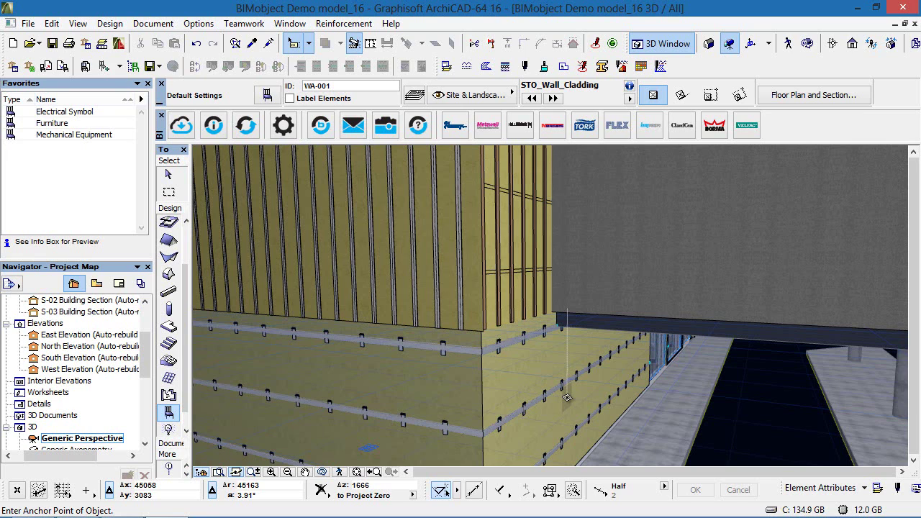
shift+click(444, 250)
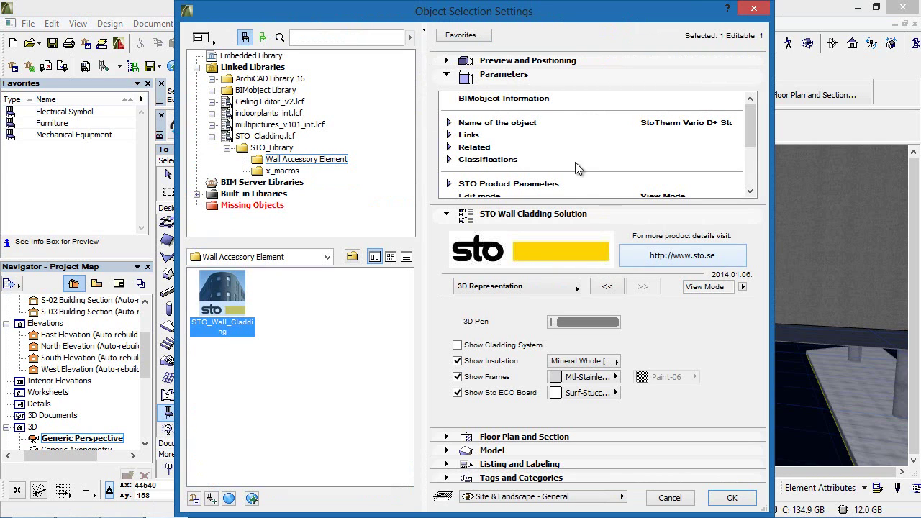
click(450, 135)
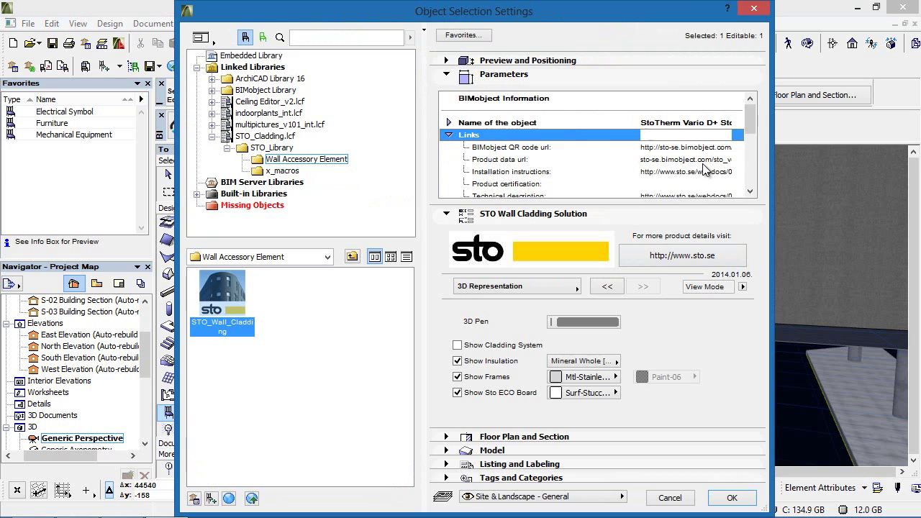
scroll(704, 176, down, 1)
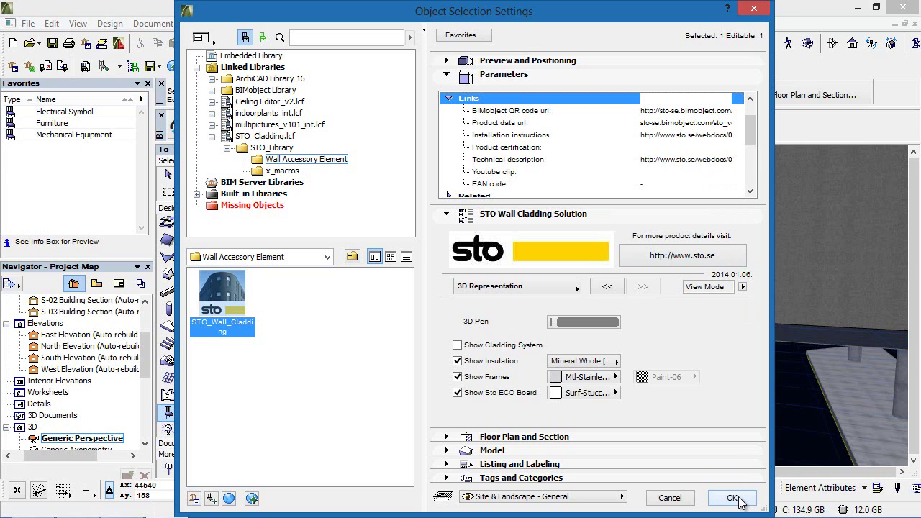
click(513, 346)
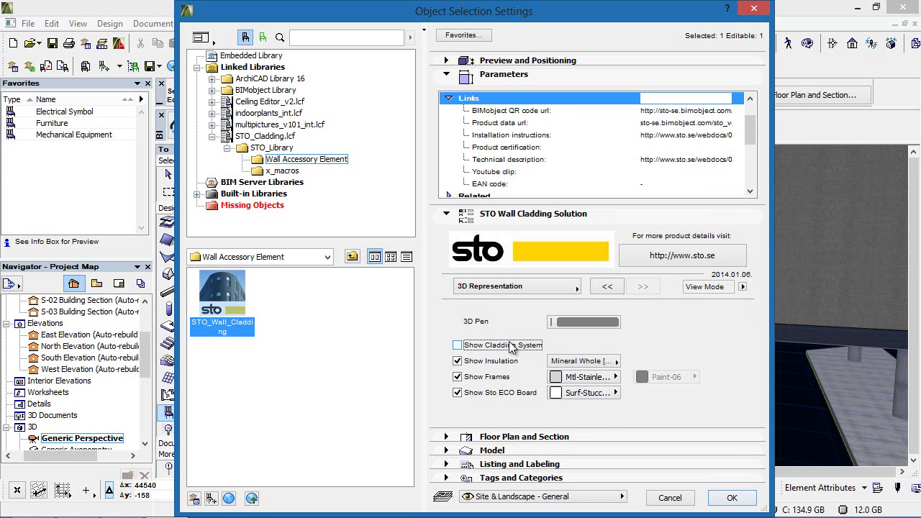
click(742, 496)
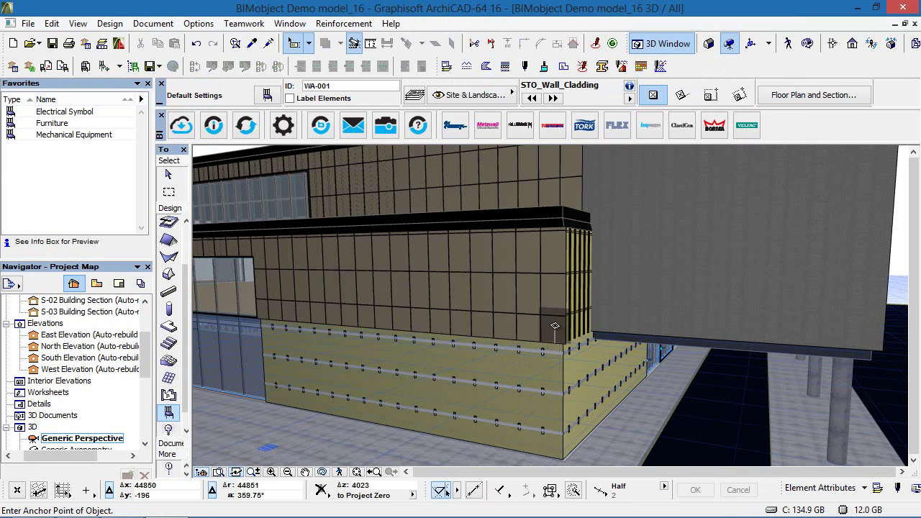